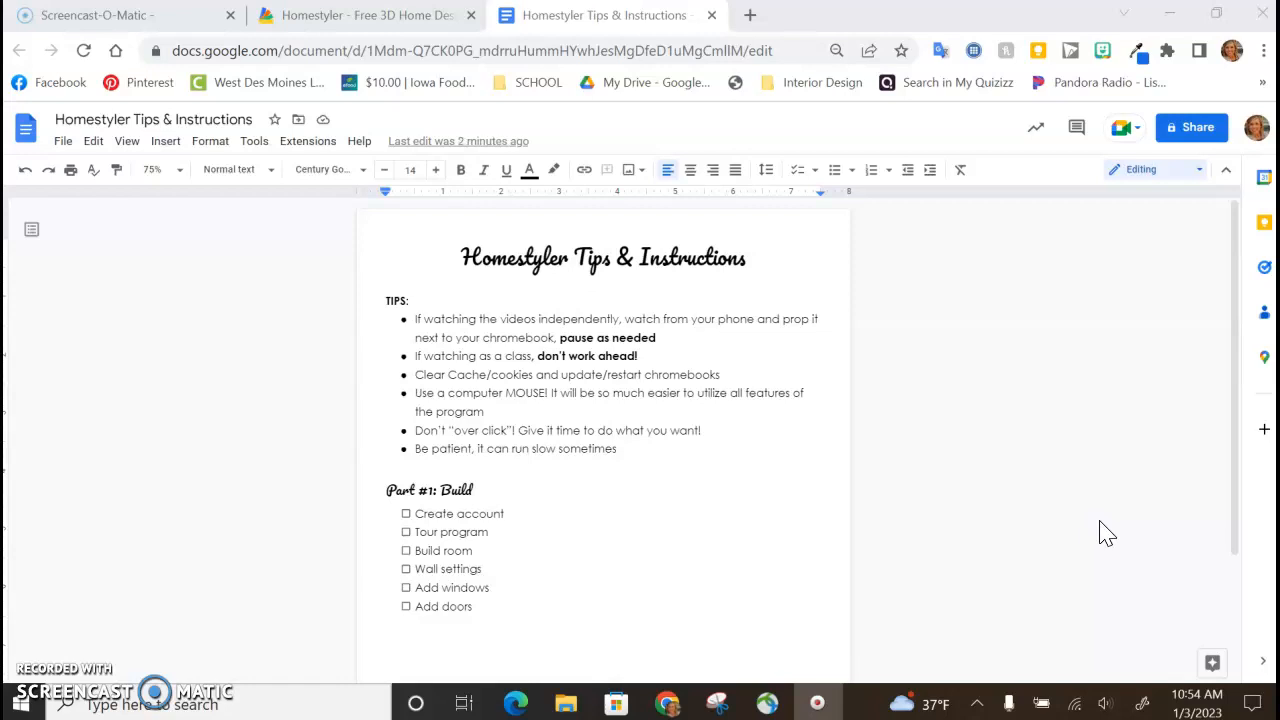
click(1094, 515)
click(385, 372)
click(386, 386)
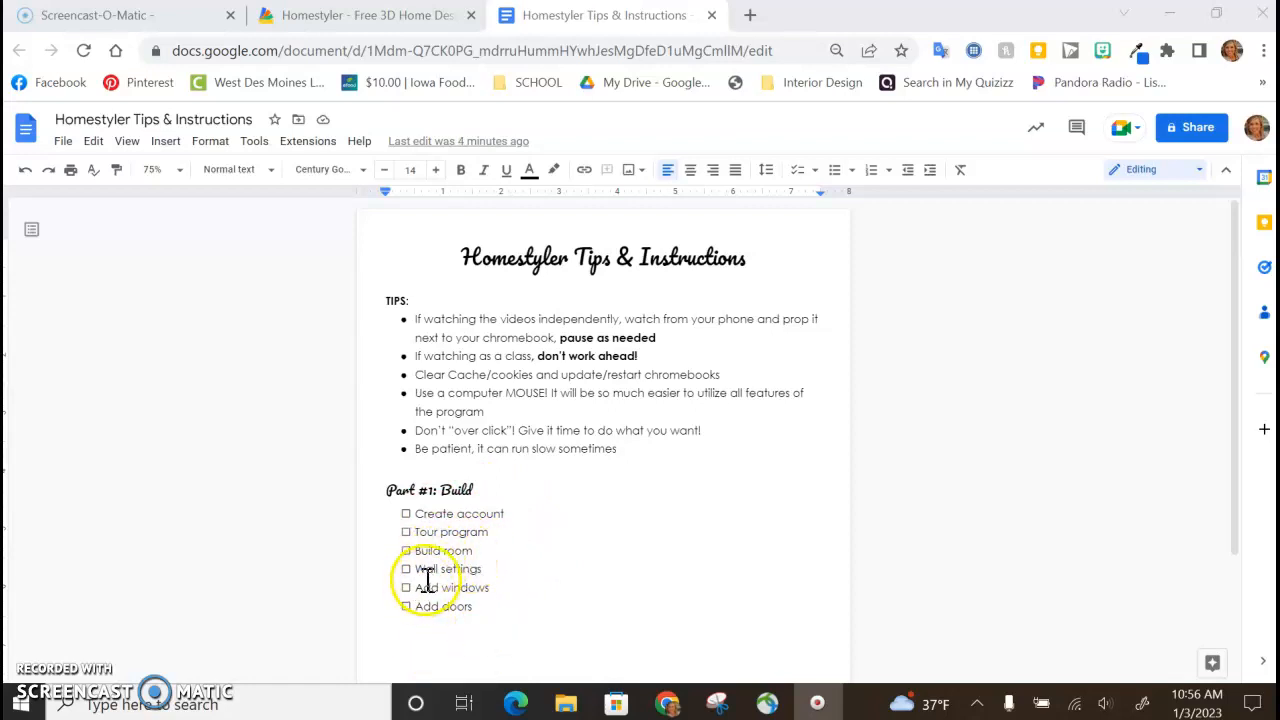
- Switch to the Homestyler website and show the signed-in account's menu
click(350, 18)
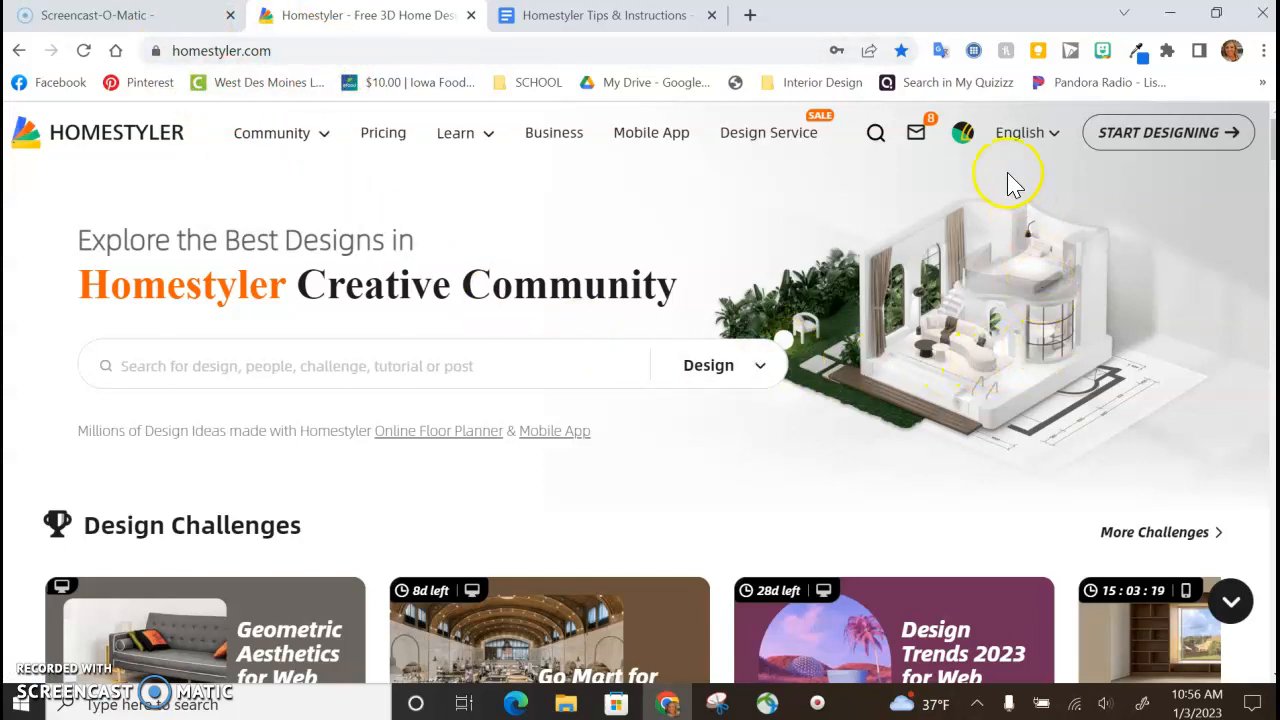
mouse_move(963, 133)
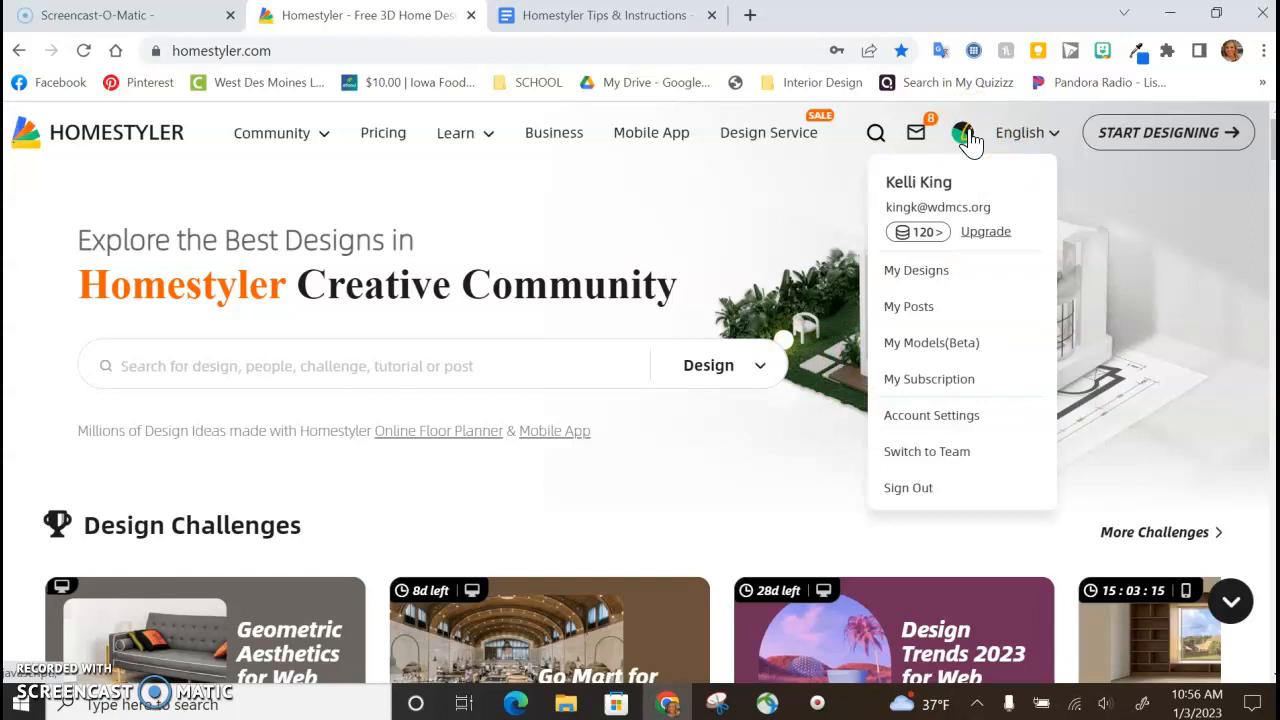
click(1010, 132)
click(912, 130)
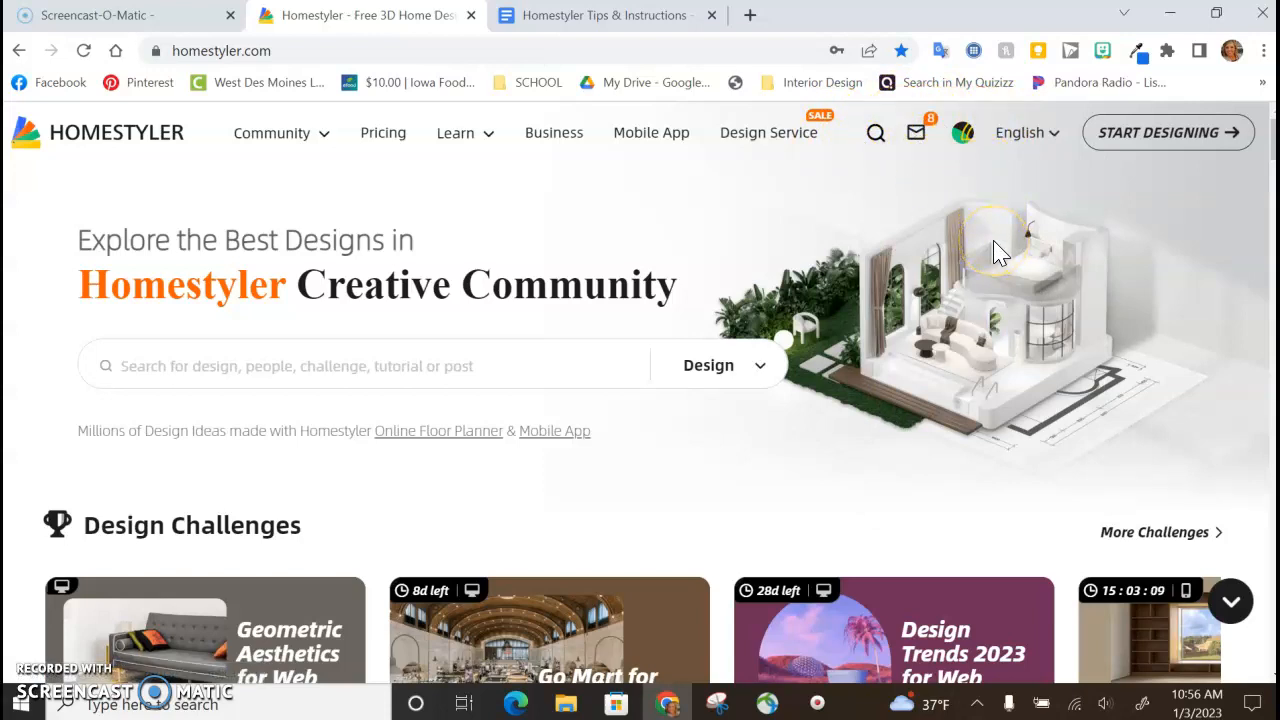
mouse_move(964, 140)
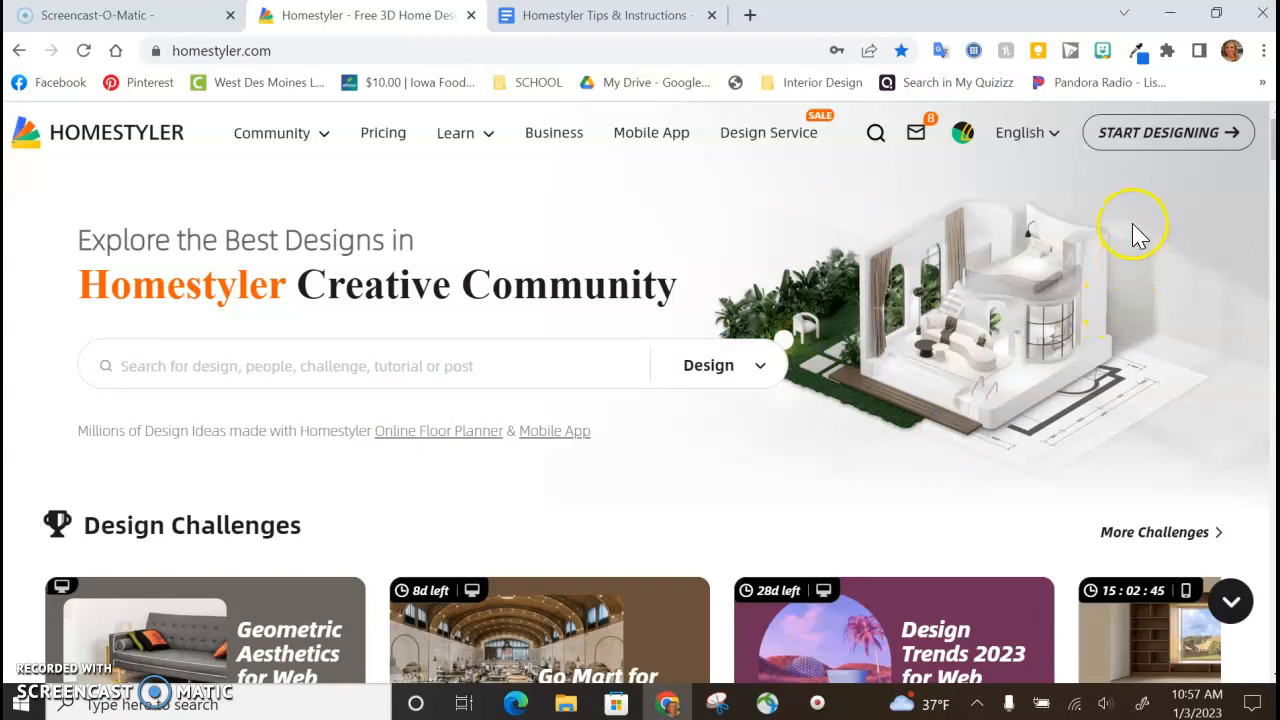
- Start designing in the floor planner, skipping the update introduction and closing the welcome page to reach the empty plan
click(1126, 143)
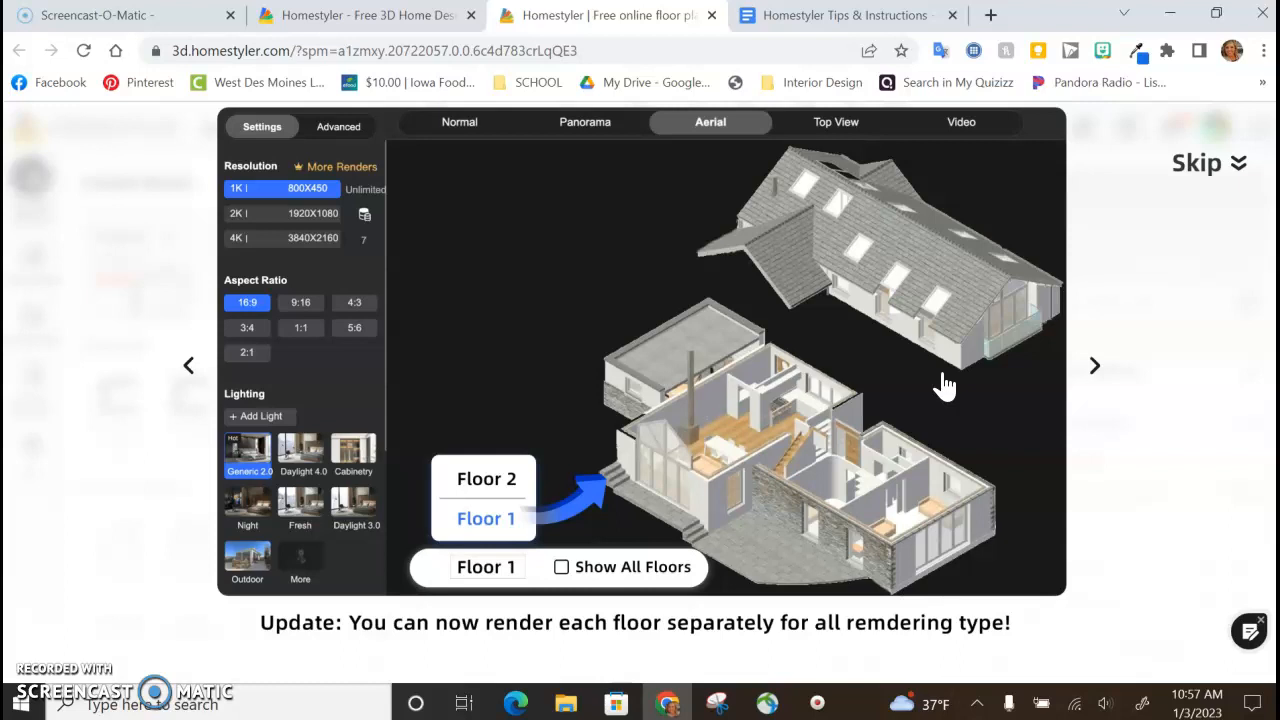
click(1207, 170)
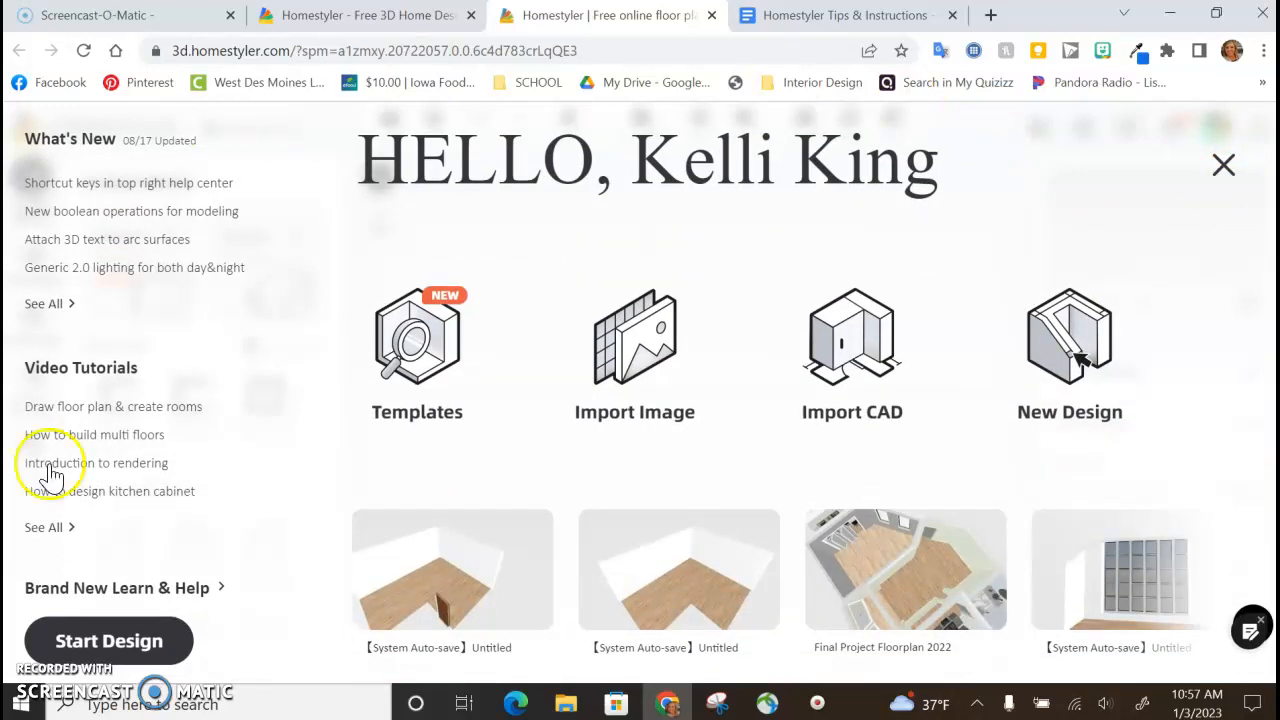
click(1223, 168)
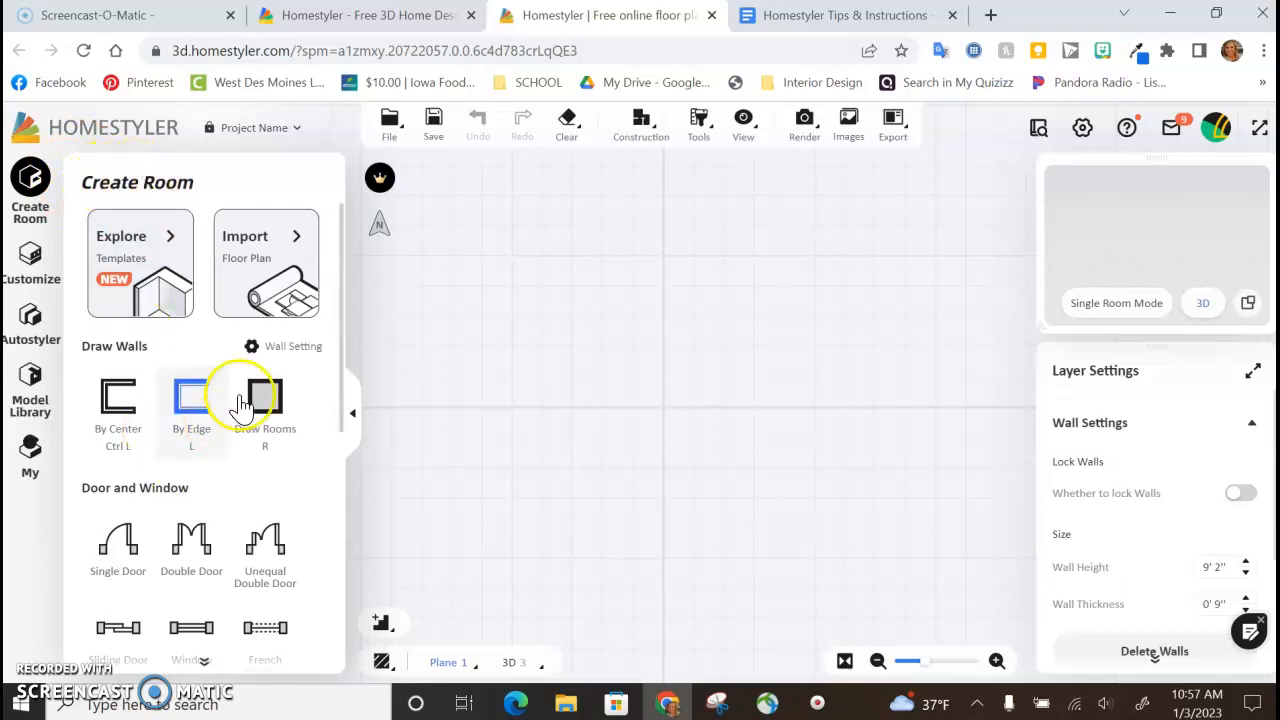
click(388, 124)
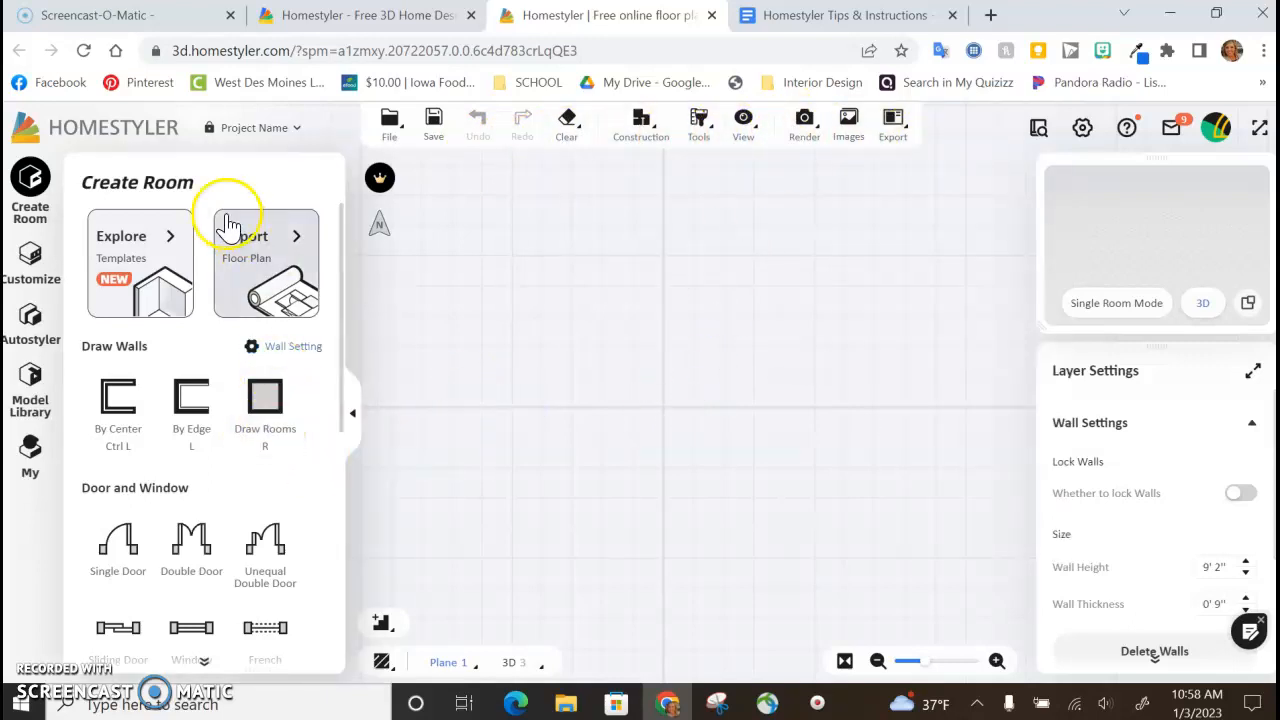
click(265, 415)
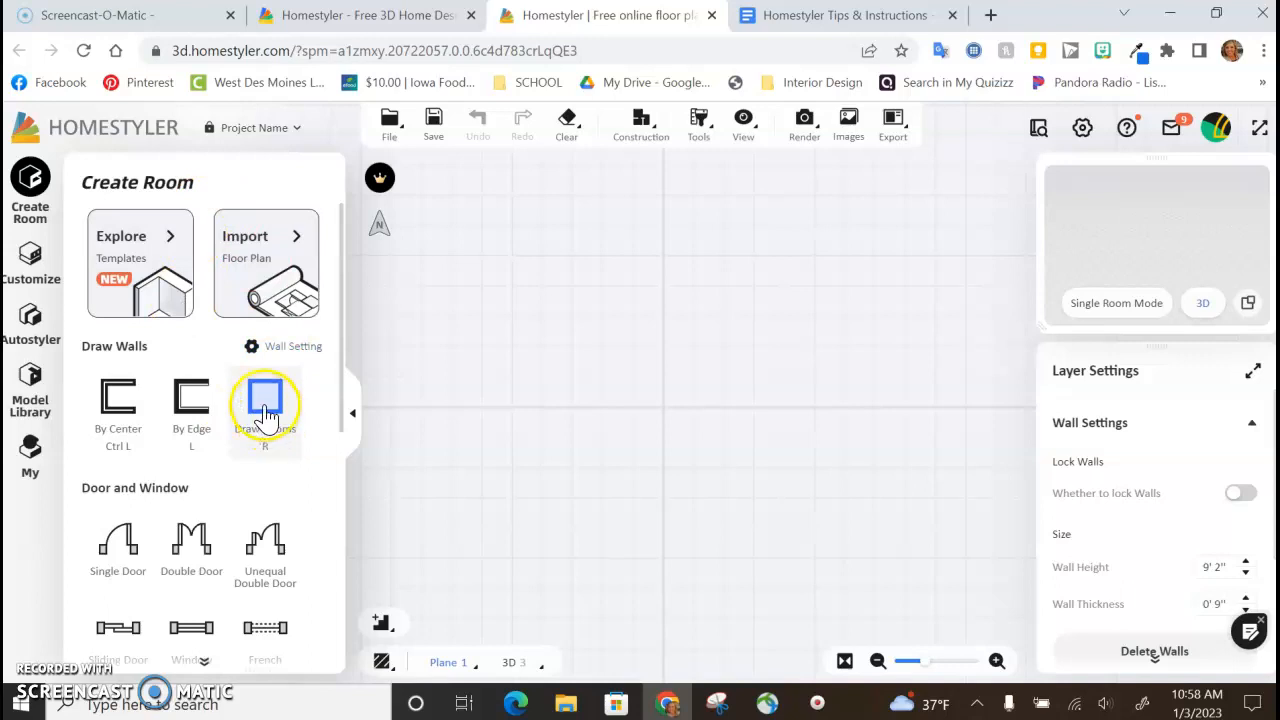
- Set the default wall height to 11' 2" and the wall thickness to 0' 6", and save the wall settings
click(278, 350)
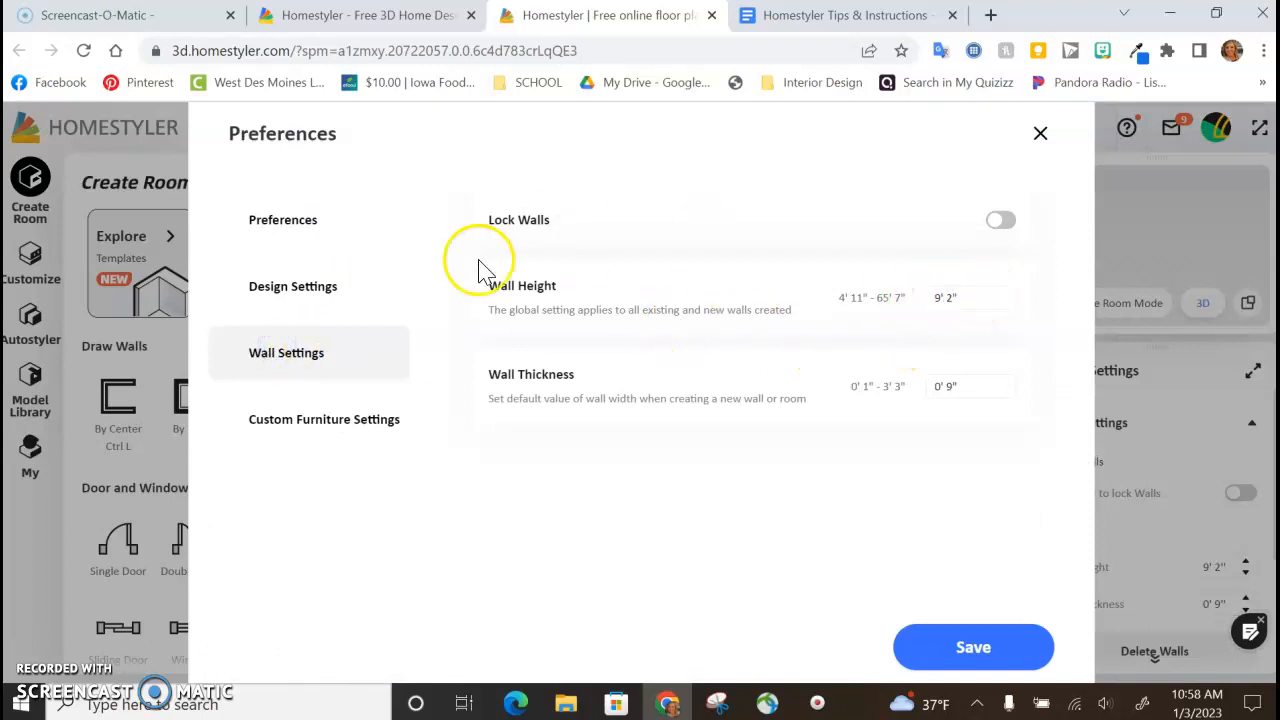
click(941, 297)
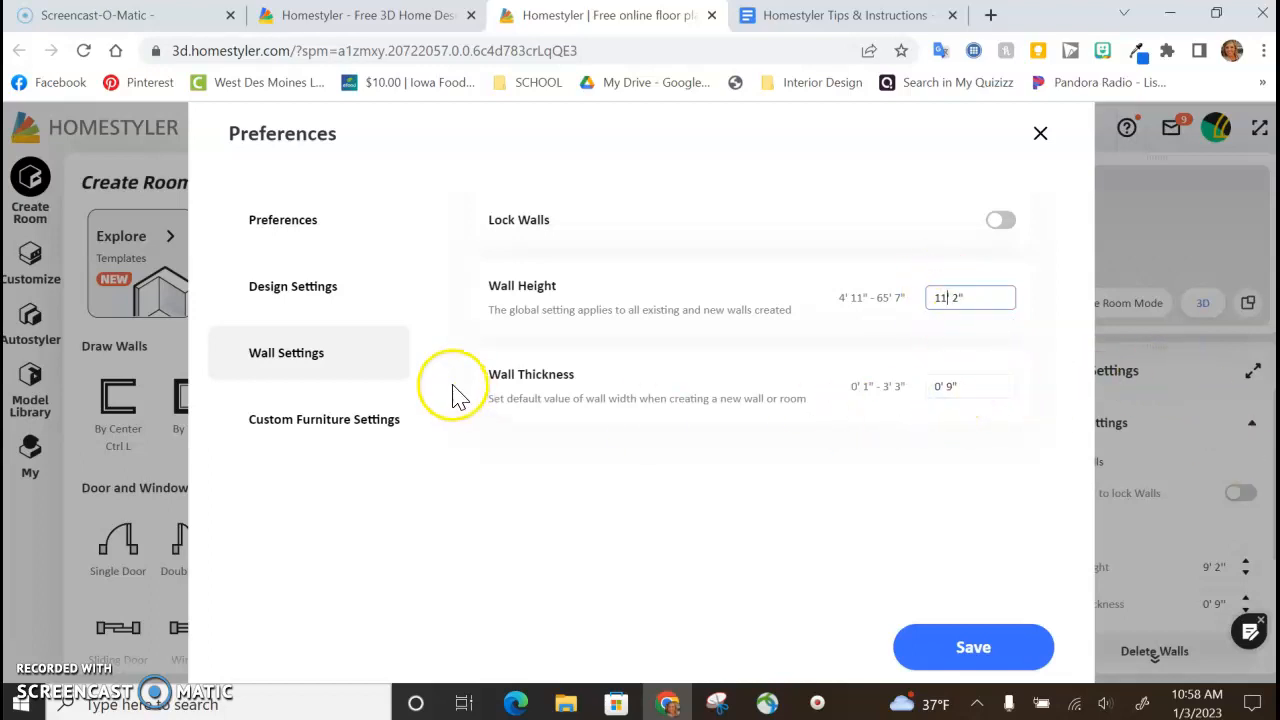
click(953, 387)
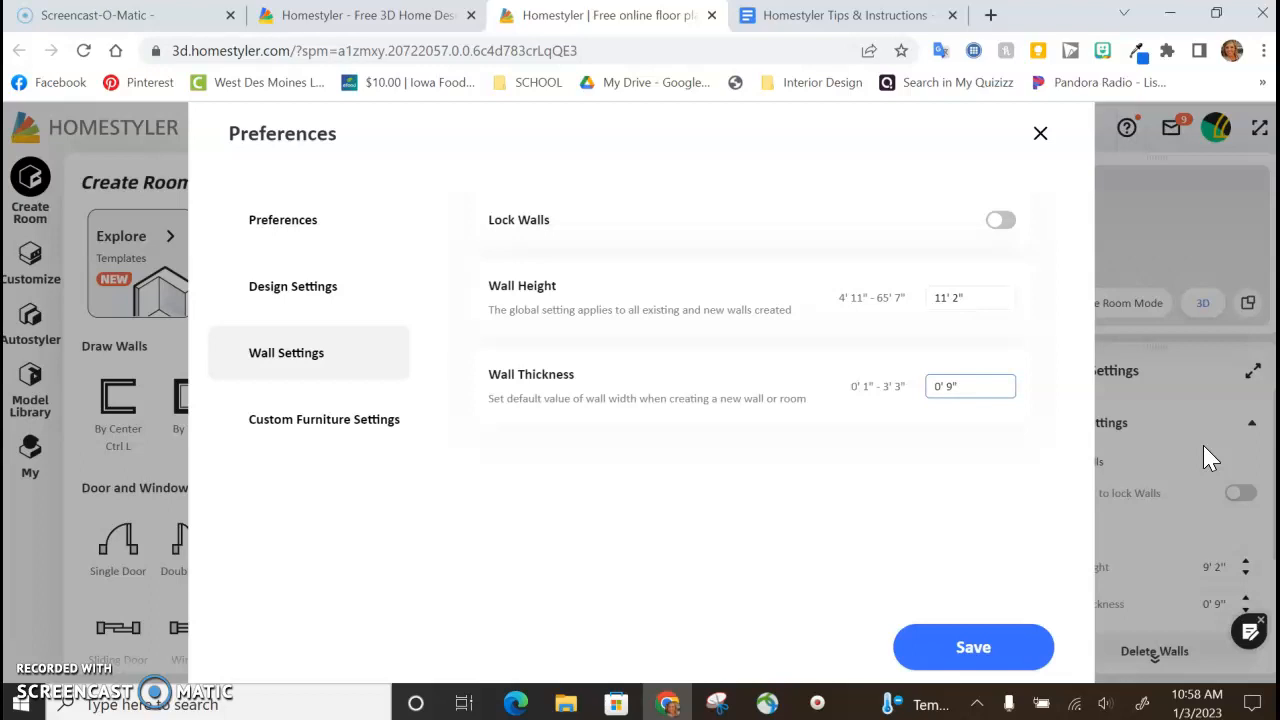
key(BackSpace)
text(6)
click(1012, 512)
click(980, 650)
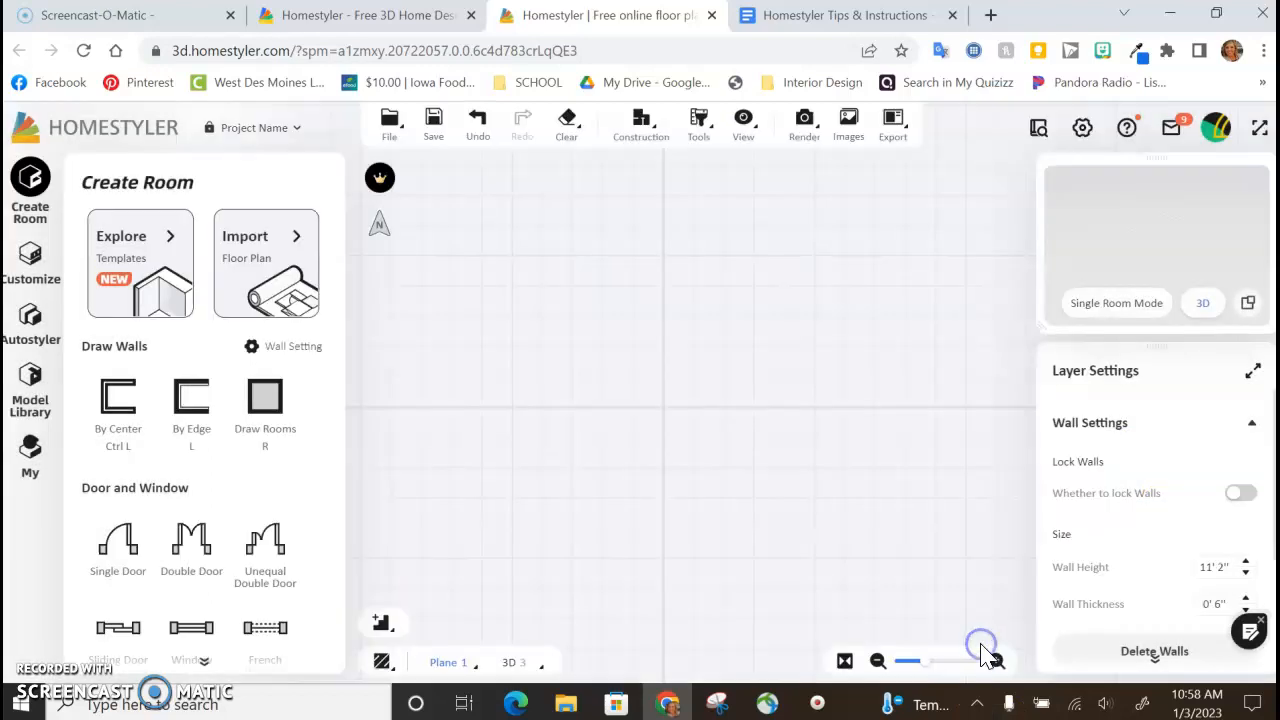
- Draw a rectangular room about 10' 2" by 17' 3" on the plan and undo it
click(268, 402)
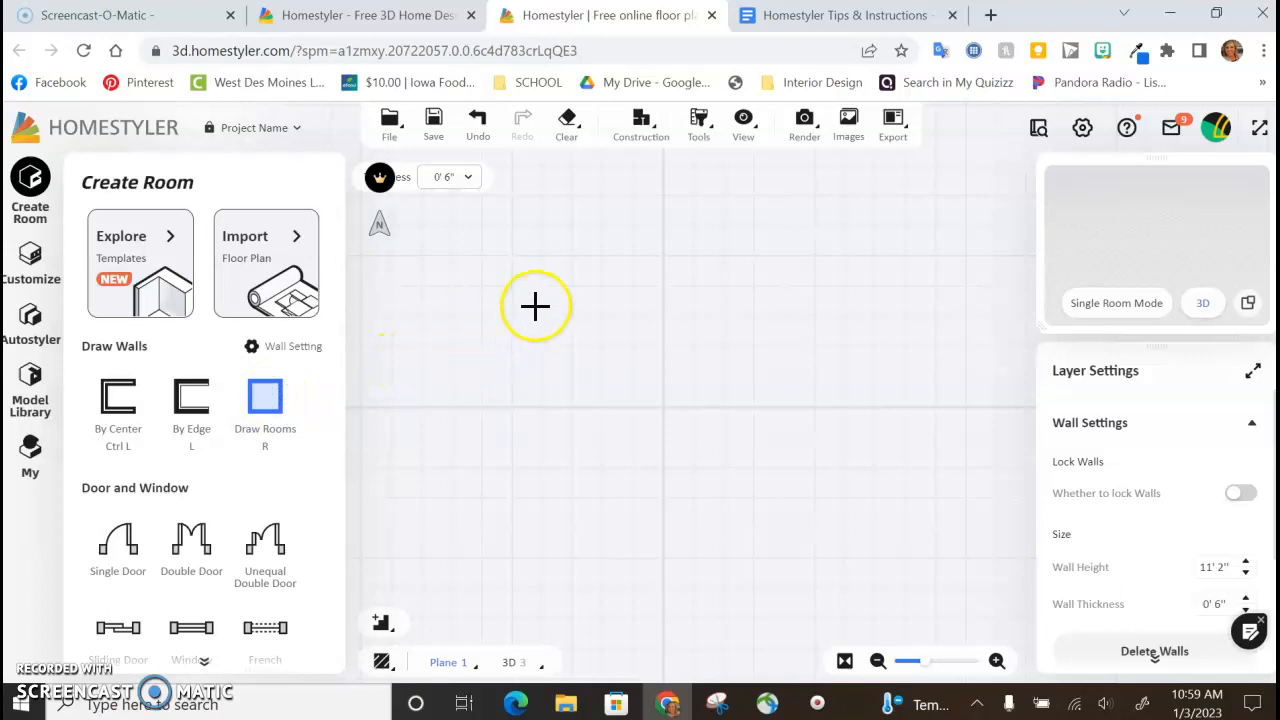
click(793, 242)
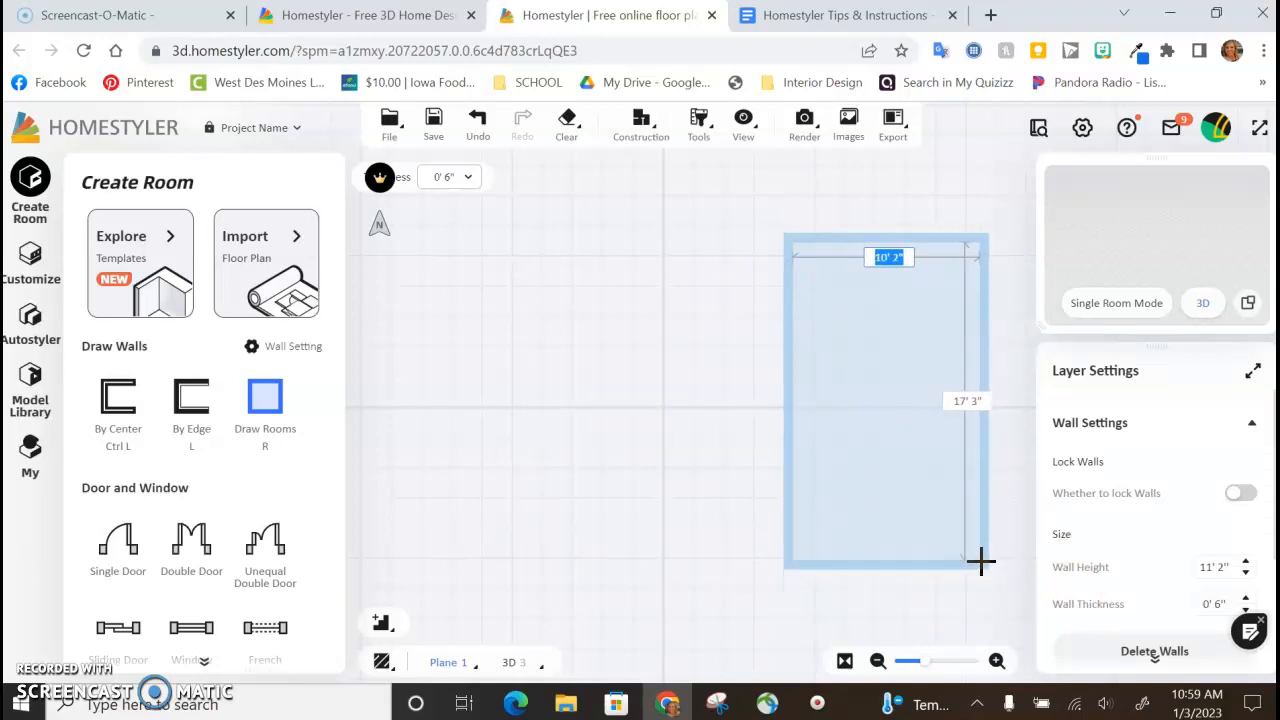
click(981, 561)
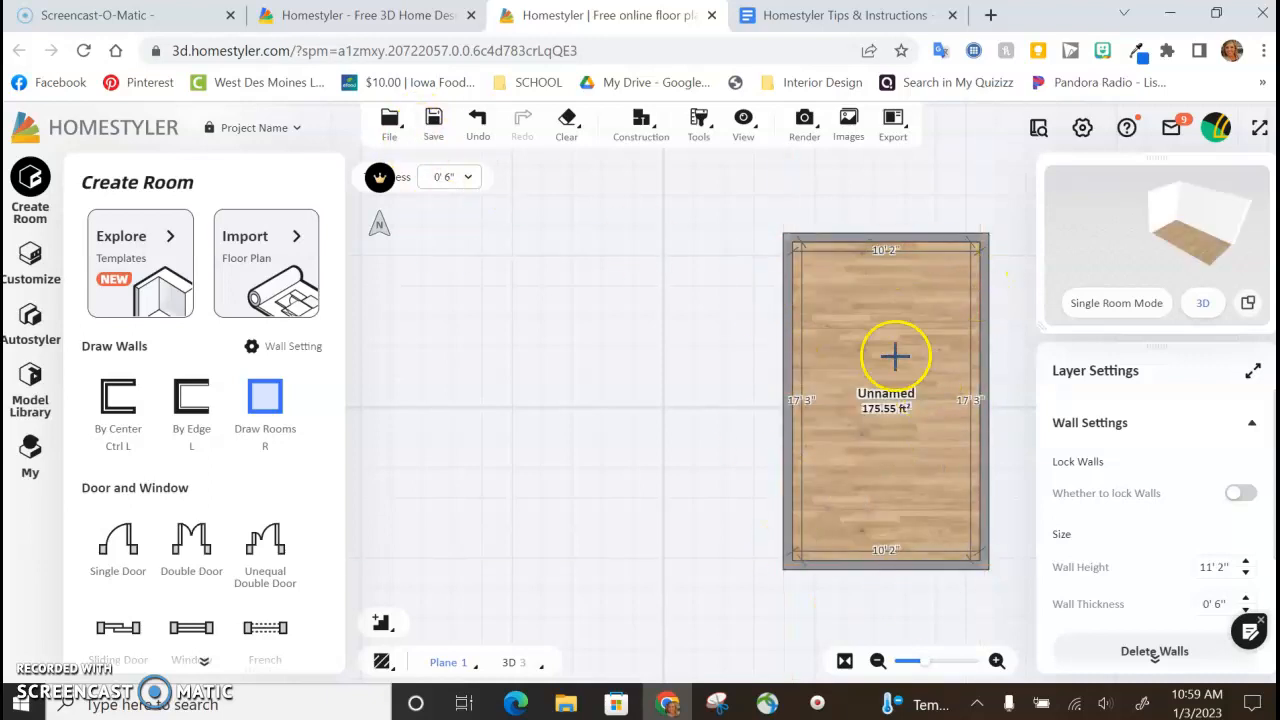
click(478, 128)
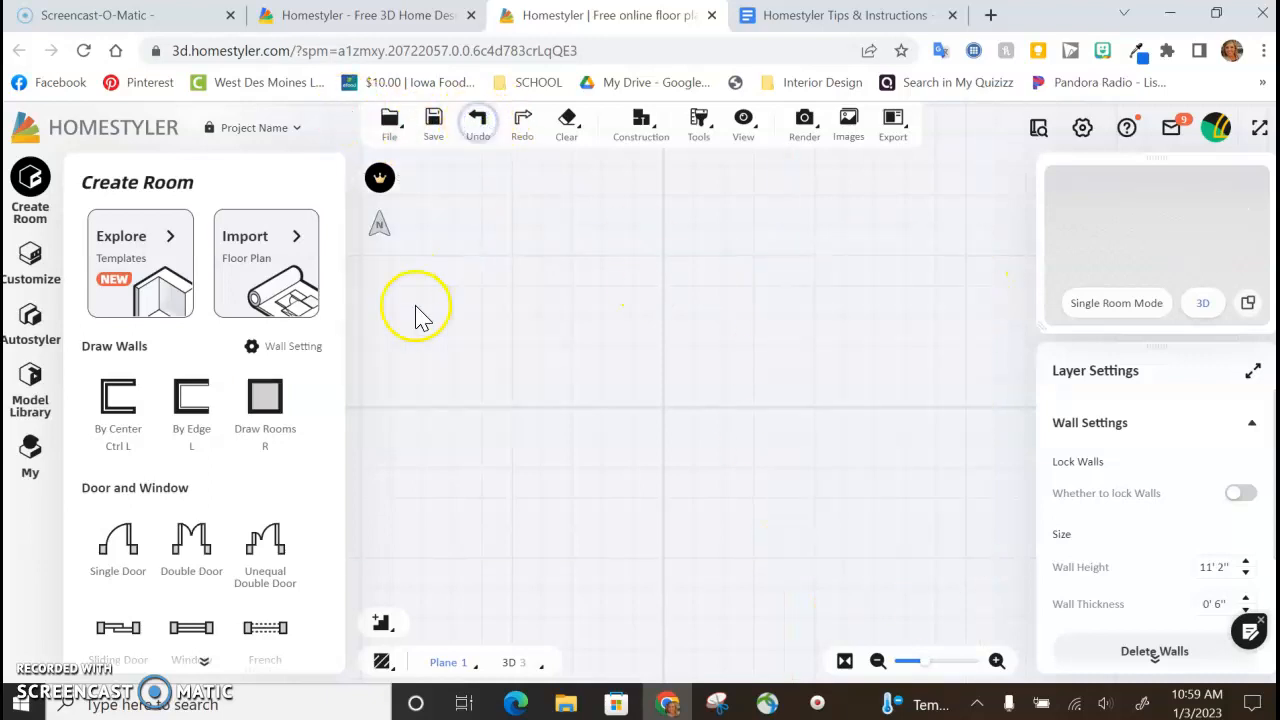
- Draw a rectangular room about 10' 11" wide and 17' 8" long on the right half of the plan
click(266, 402)
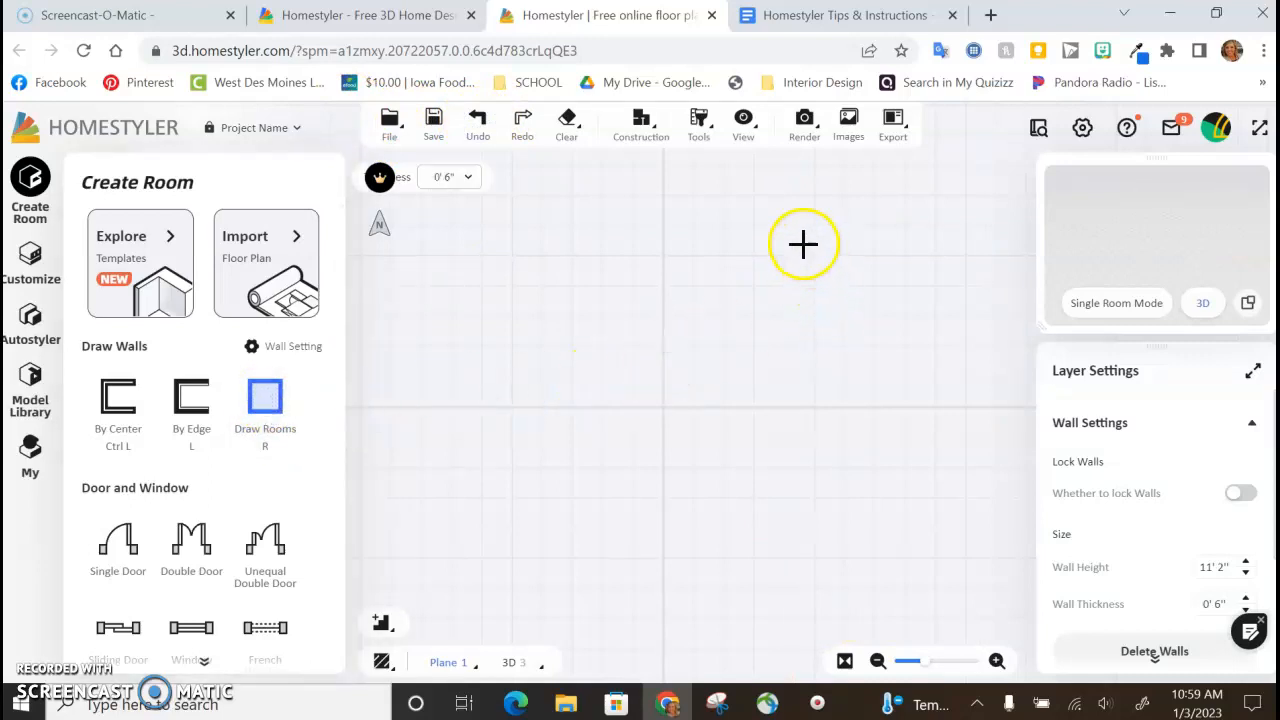
click(746, 233)
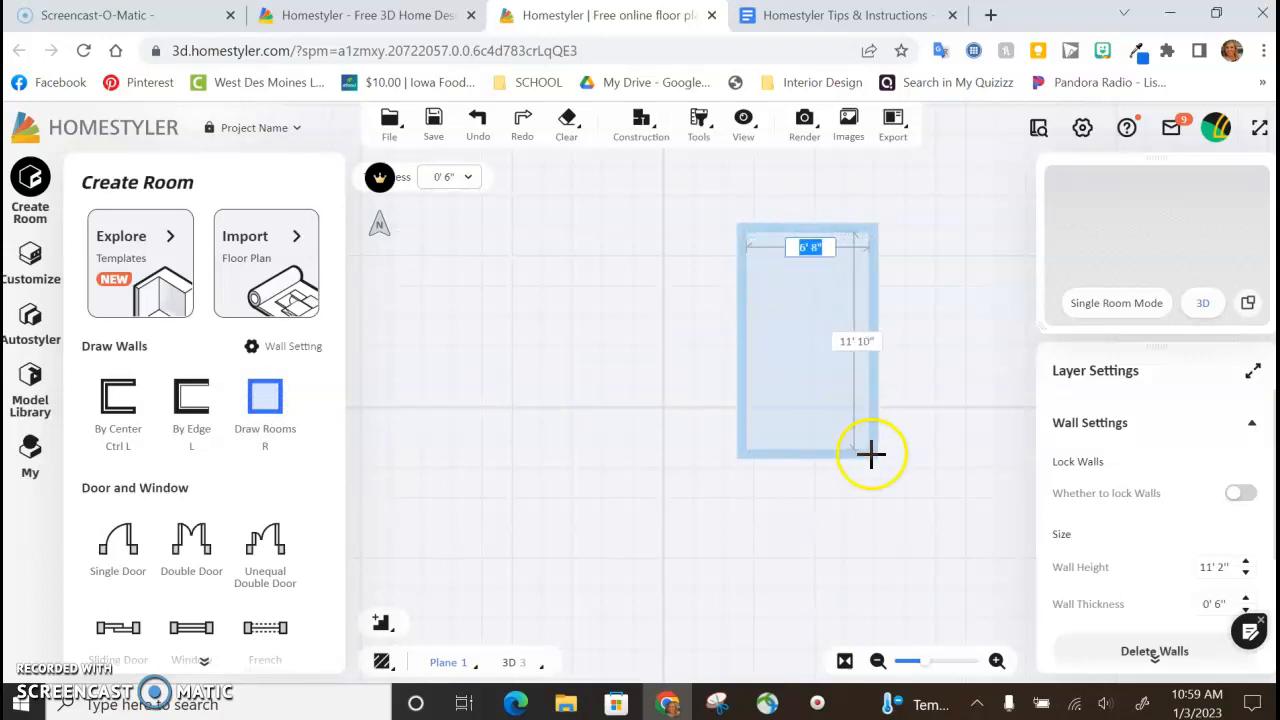
click(946, 561)
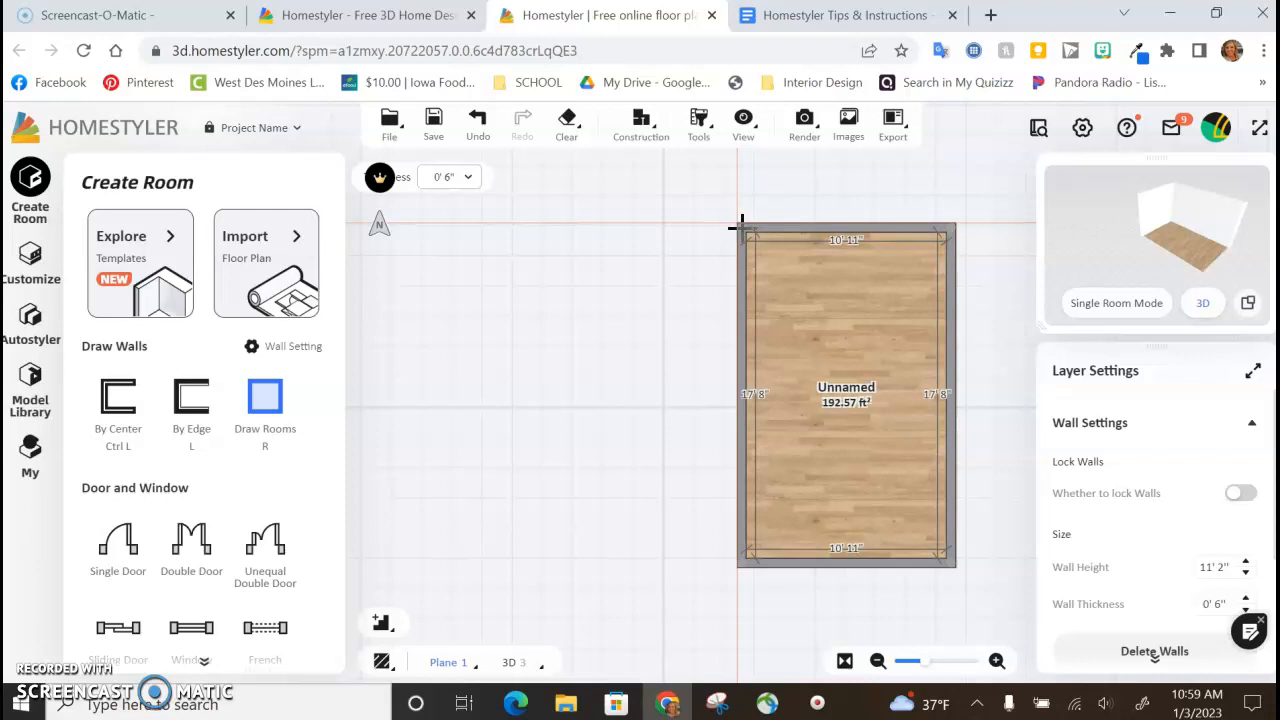
- Draw a second room about 10' 6" by 9' 6" adjoining the first room's upper left wall, with the top edges aligned
mouse_move(741, 225)
mouse_down()
mouse_move(525, 413)
mouse_move(542, 408)
mouse_up()
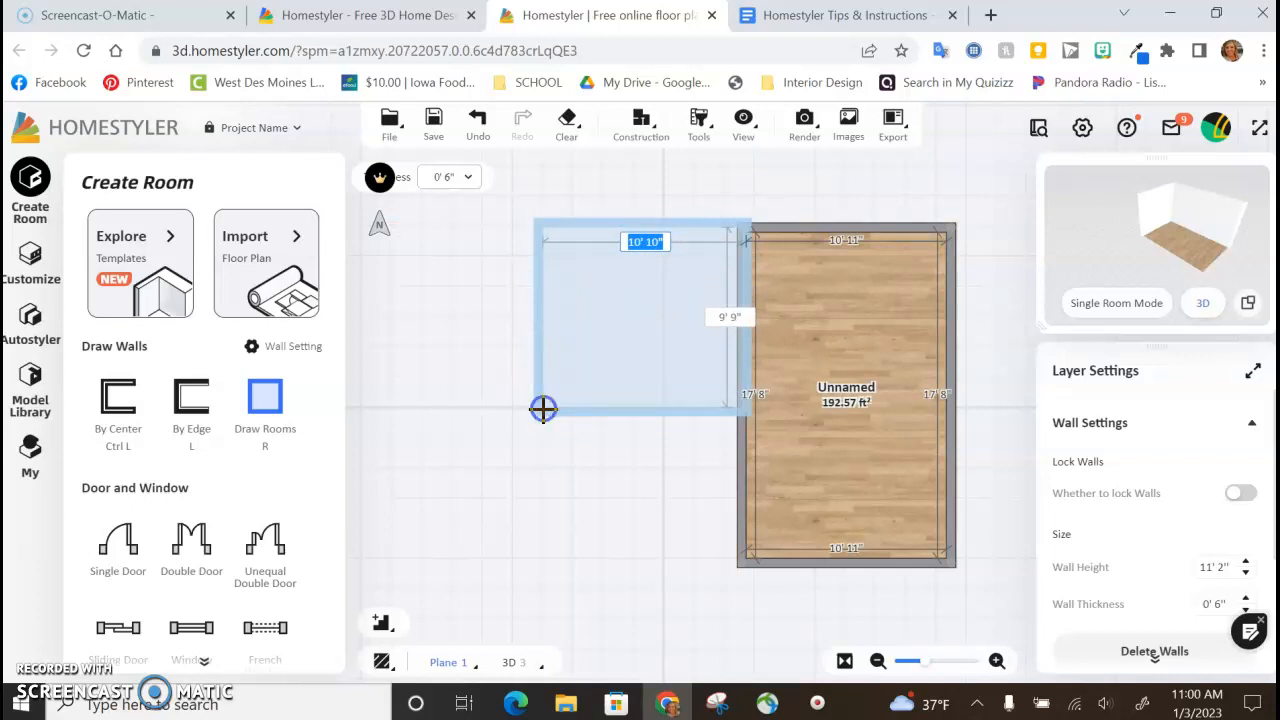
drag(543, 408, 542, 410)
click(672, 528)
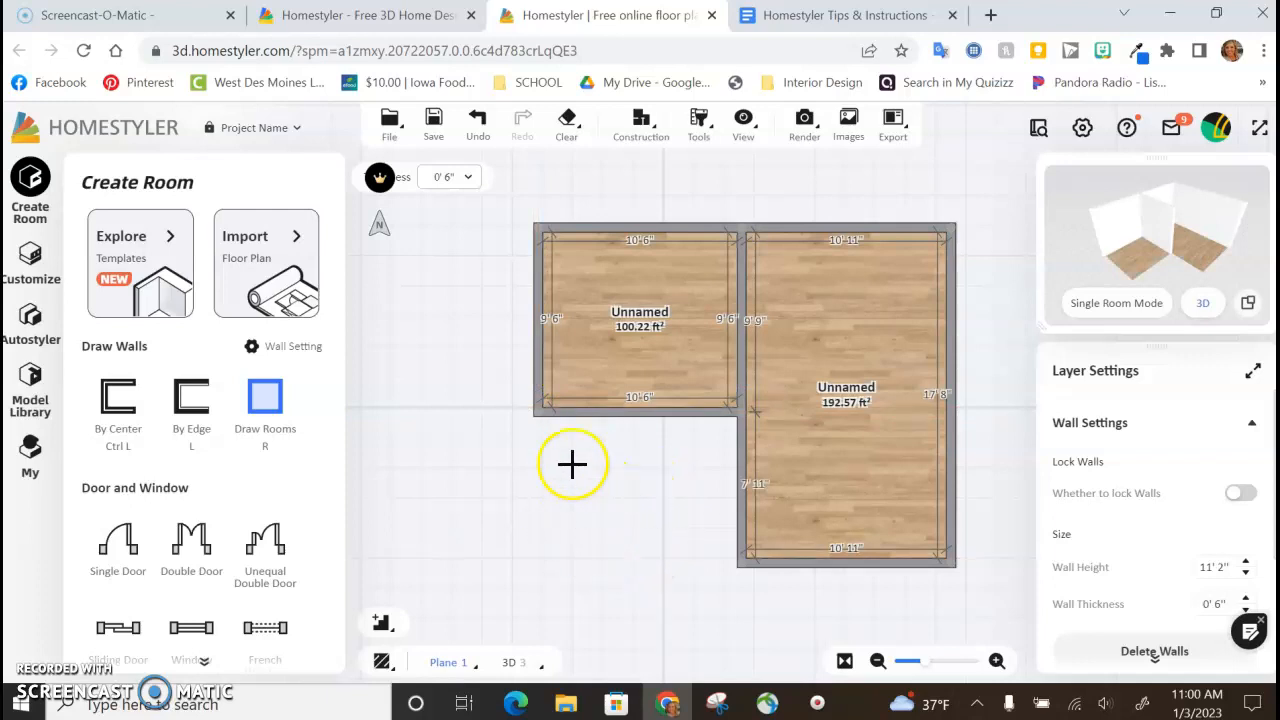
- Draw several small overlapping rooms in the empty area below the smaller room
click(541, 519)
click(645, 607)
click(466, 518)
click(538, 590)
click(686, 590)
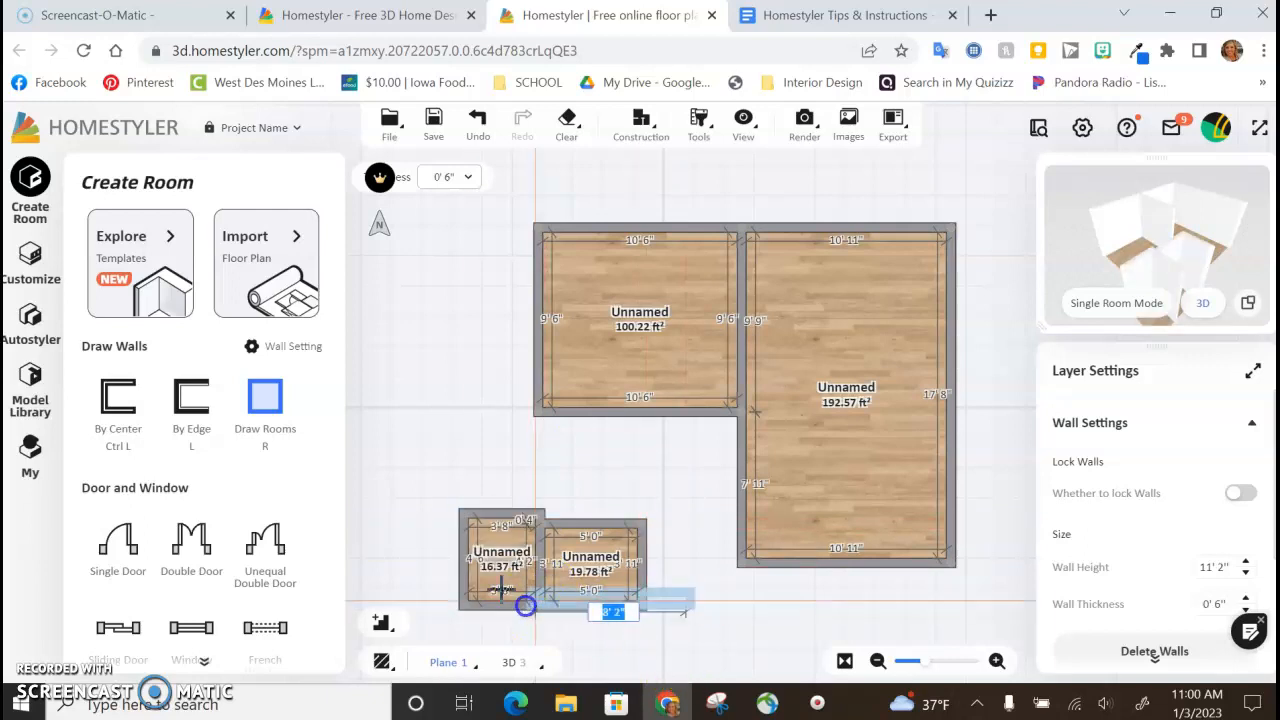
click(540, 600)
click(455, 497)
click(566, 585)
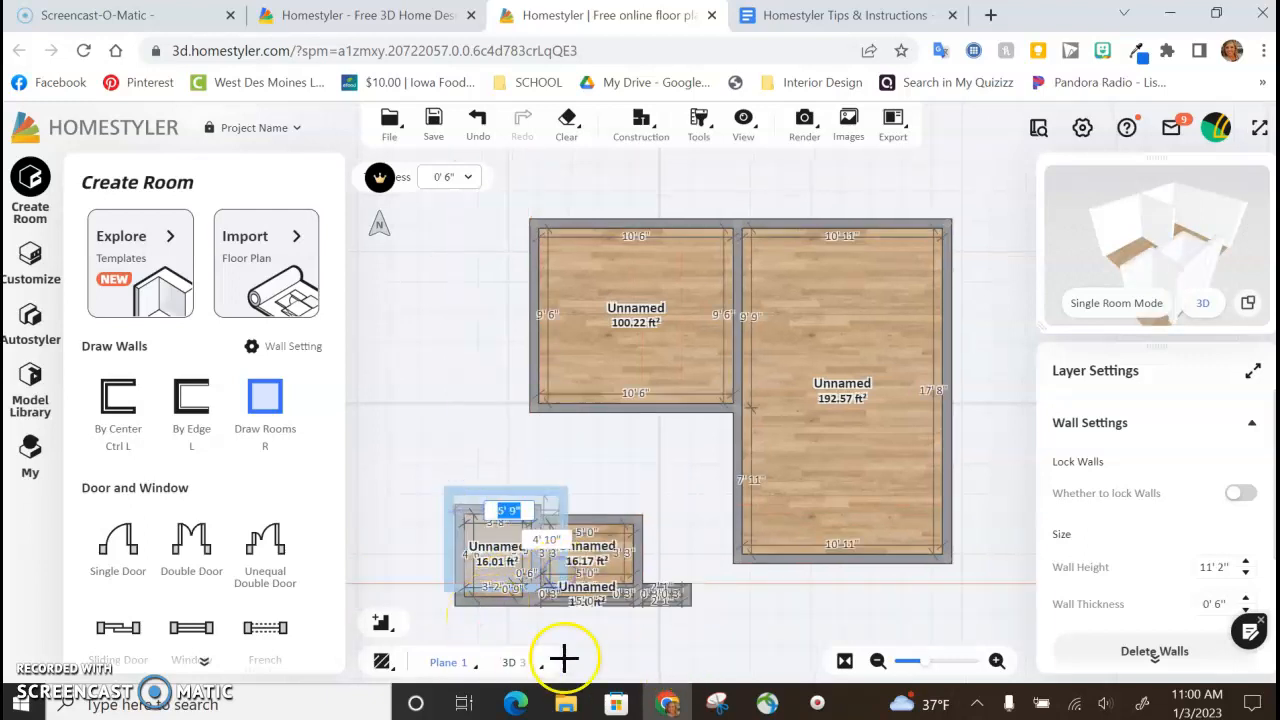
- Undo all the small extra rooms, keeping only the two large adjoining rooms
click(478, 125)
click(478, 128)
click(478, 128)
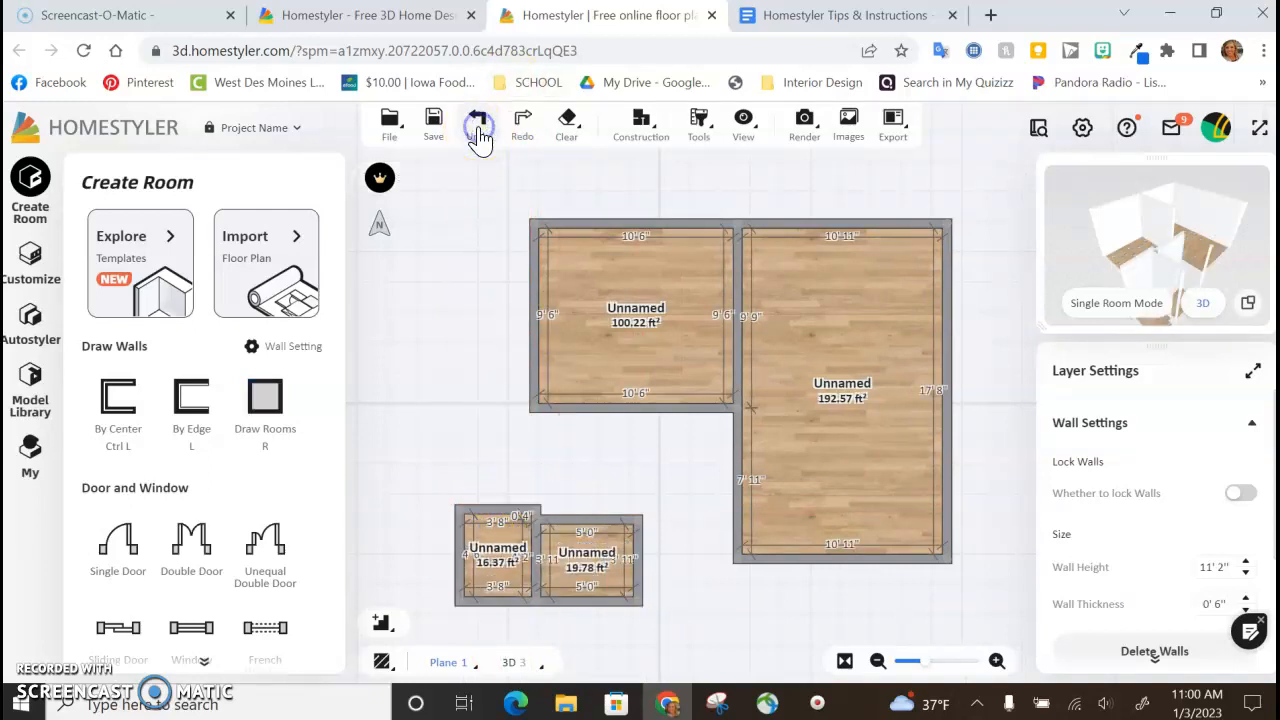
click(478, 128)
click(479, 128)
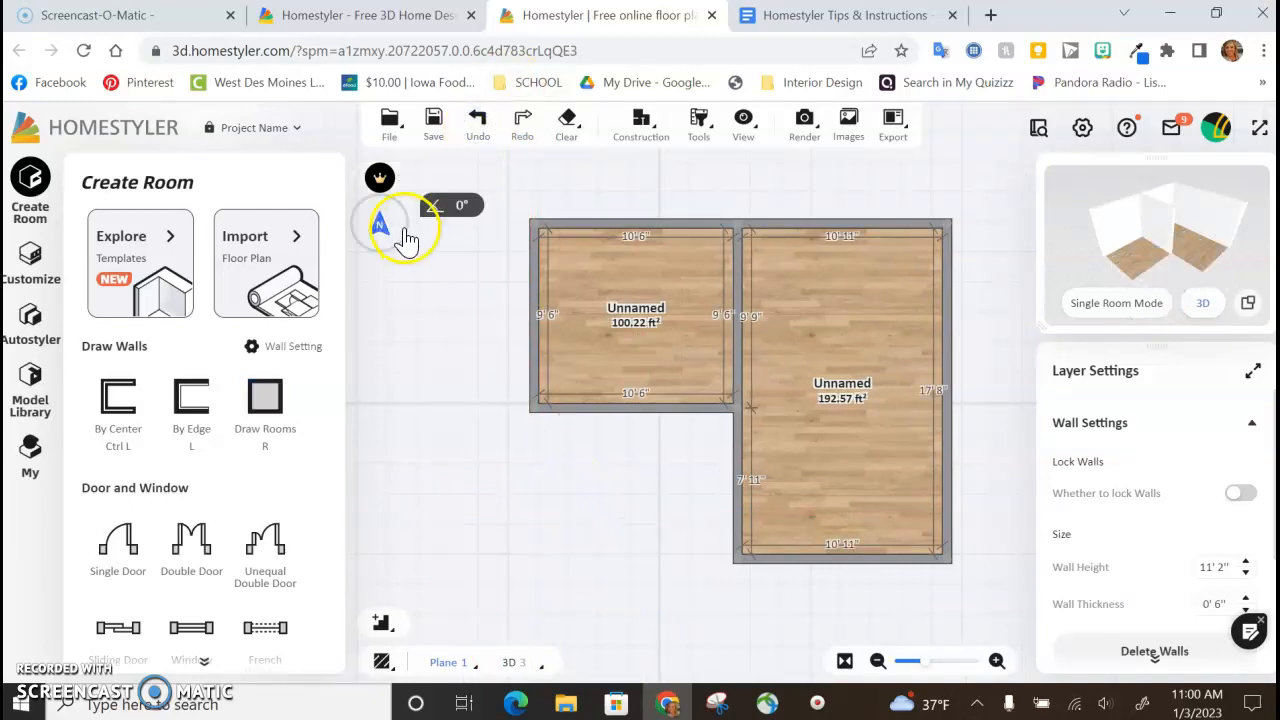
click(265, 400)
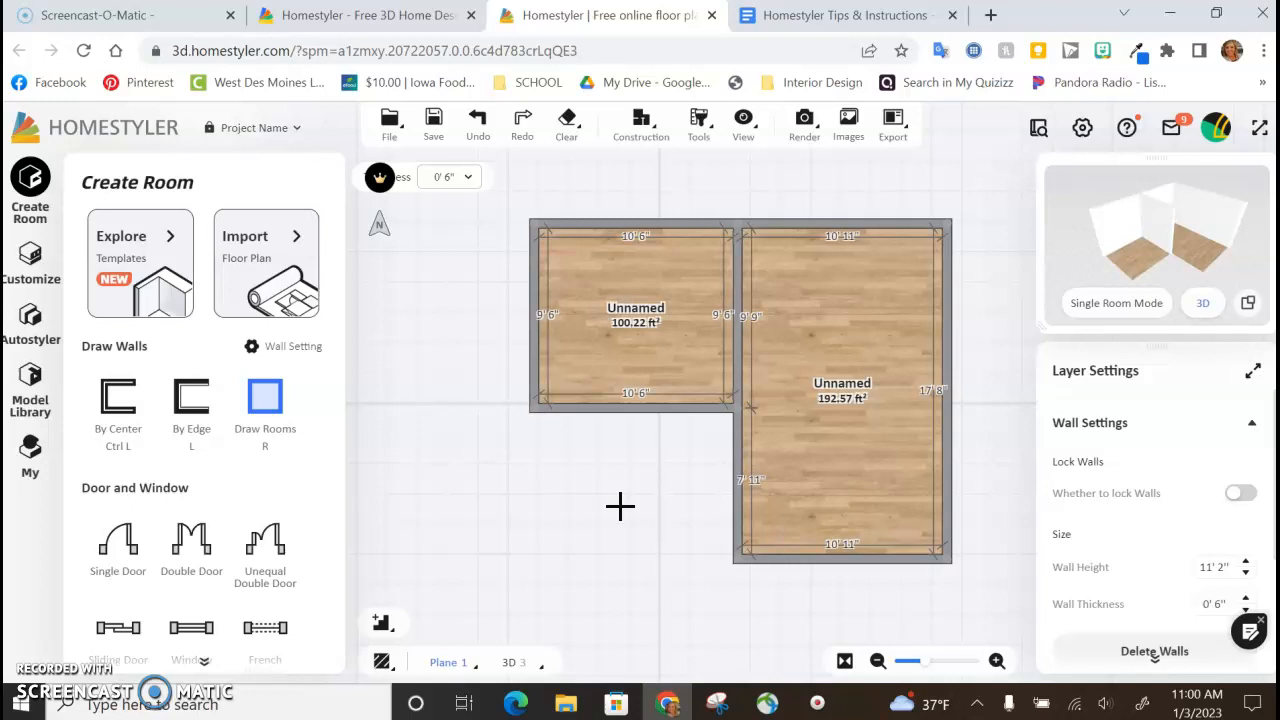
key(Escape)
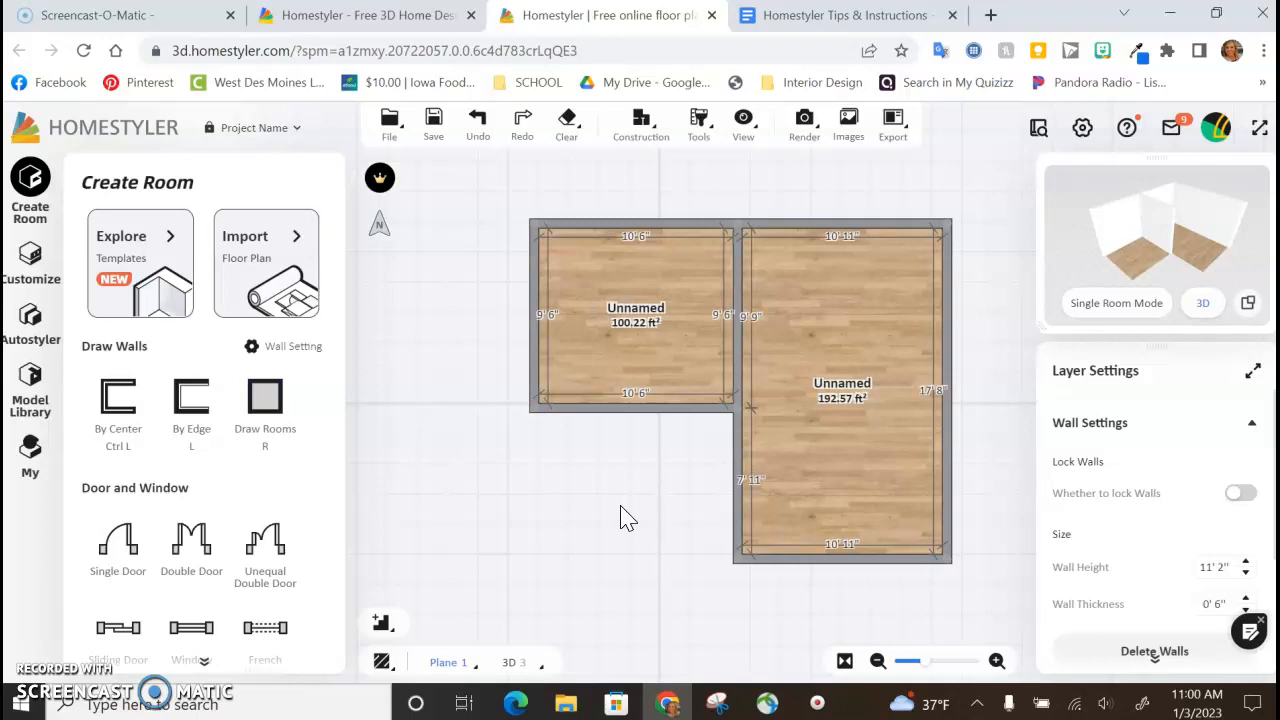
- Delete the shared wall between the two rooms to merge them into one L-shaped room
drag(548, 490, 586, 523)
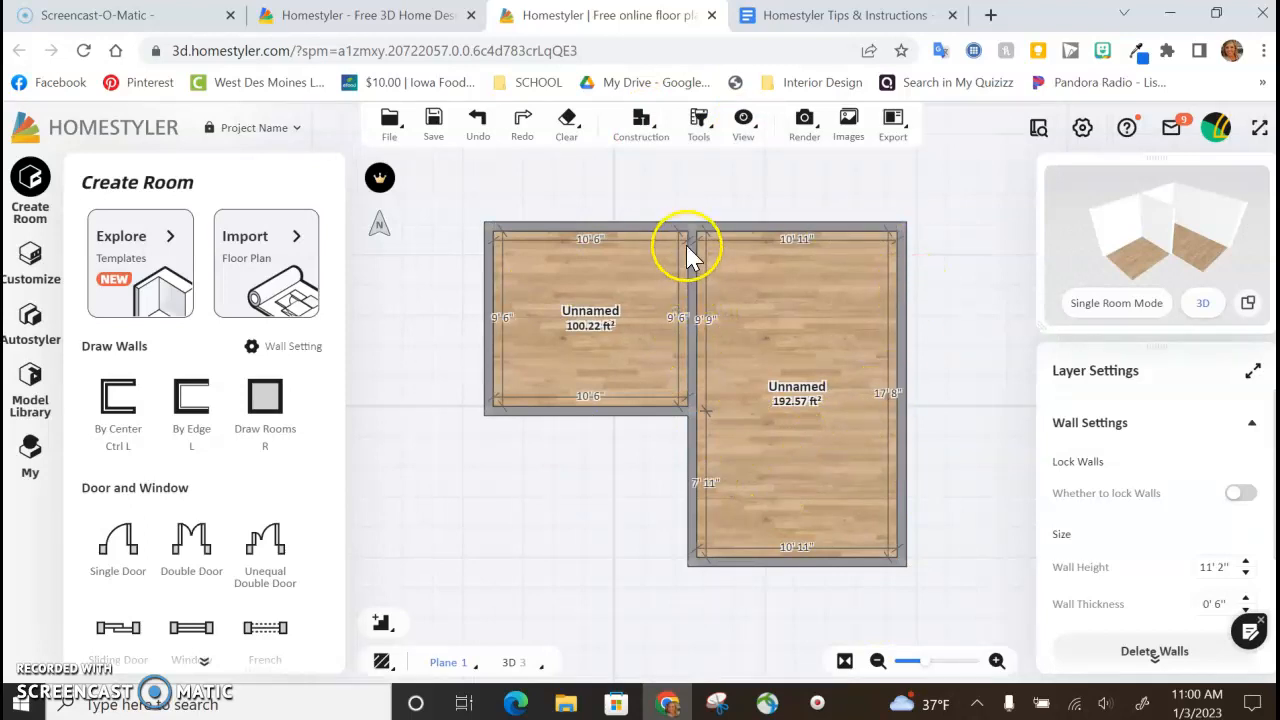
click(692, 301)
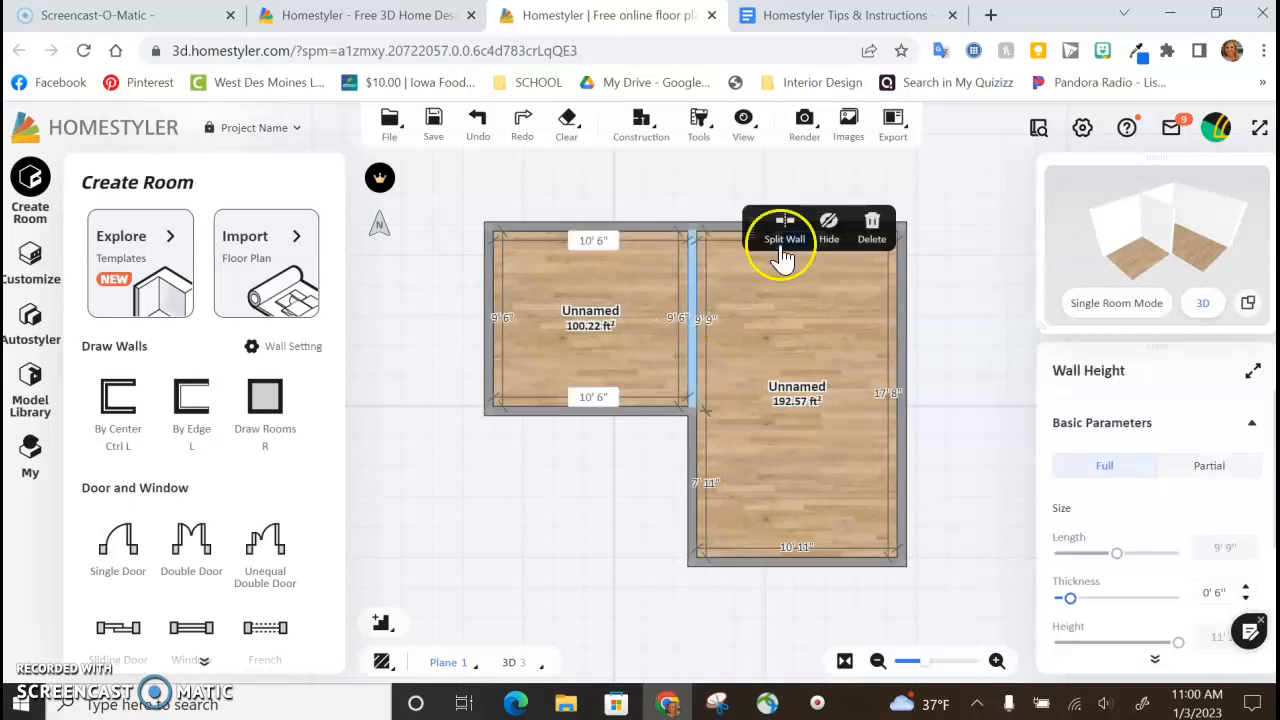
click(872, 223)
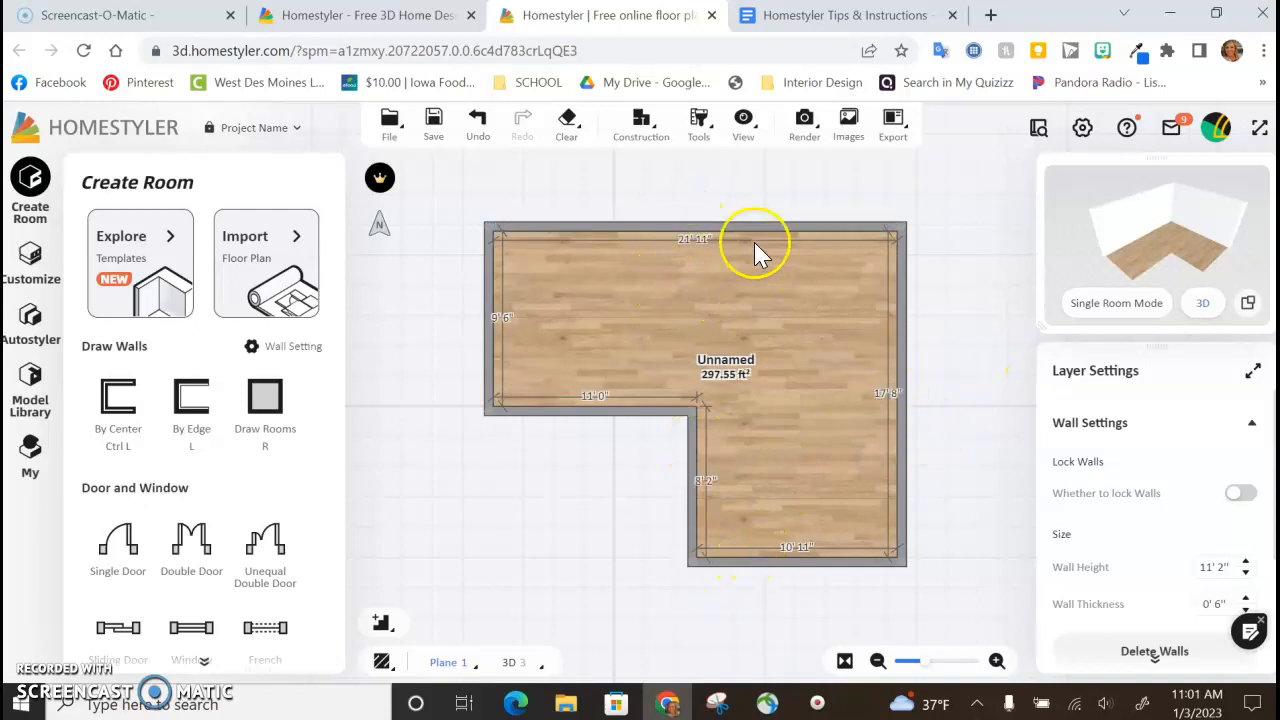
- Reposition the bottom wall by setting the length of the room's right wall to 22'
click(829, 560)
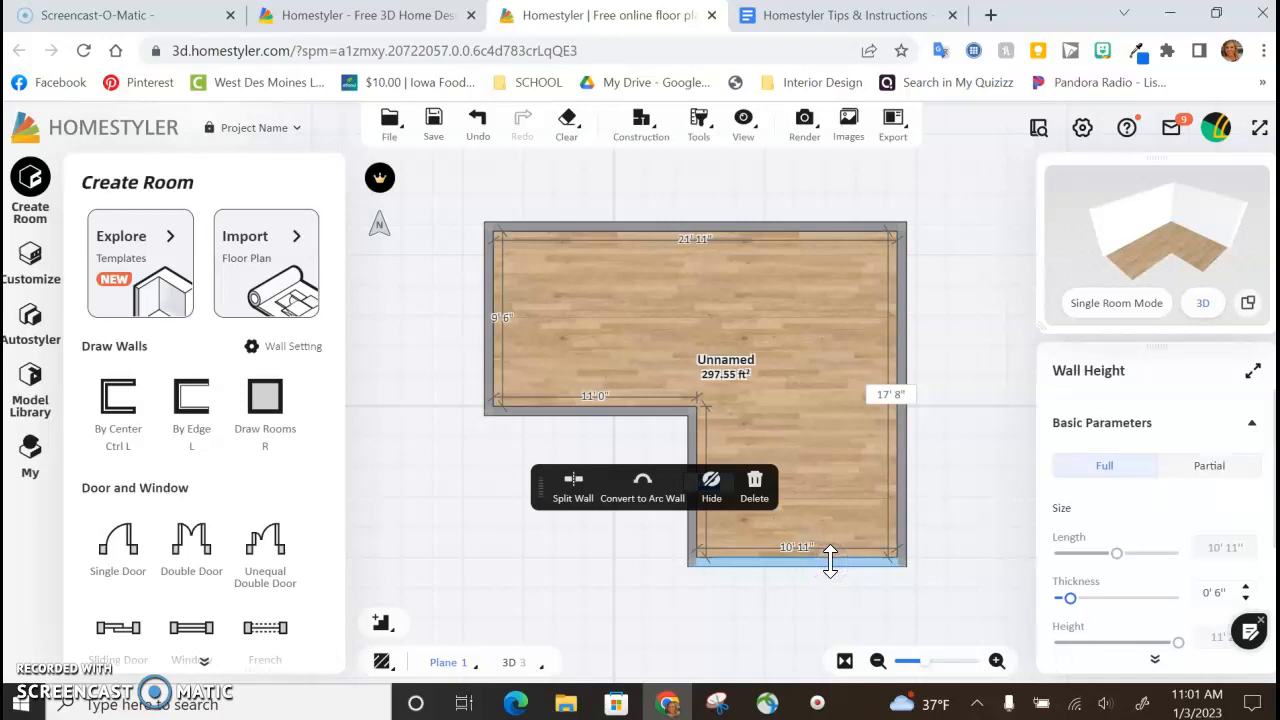
click(888, 394)
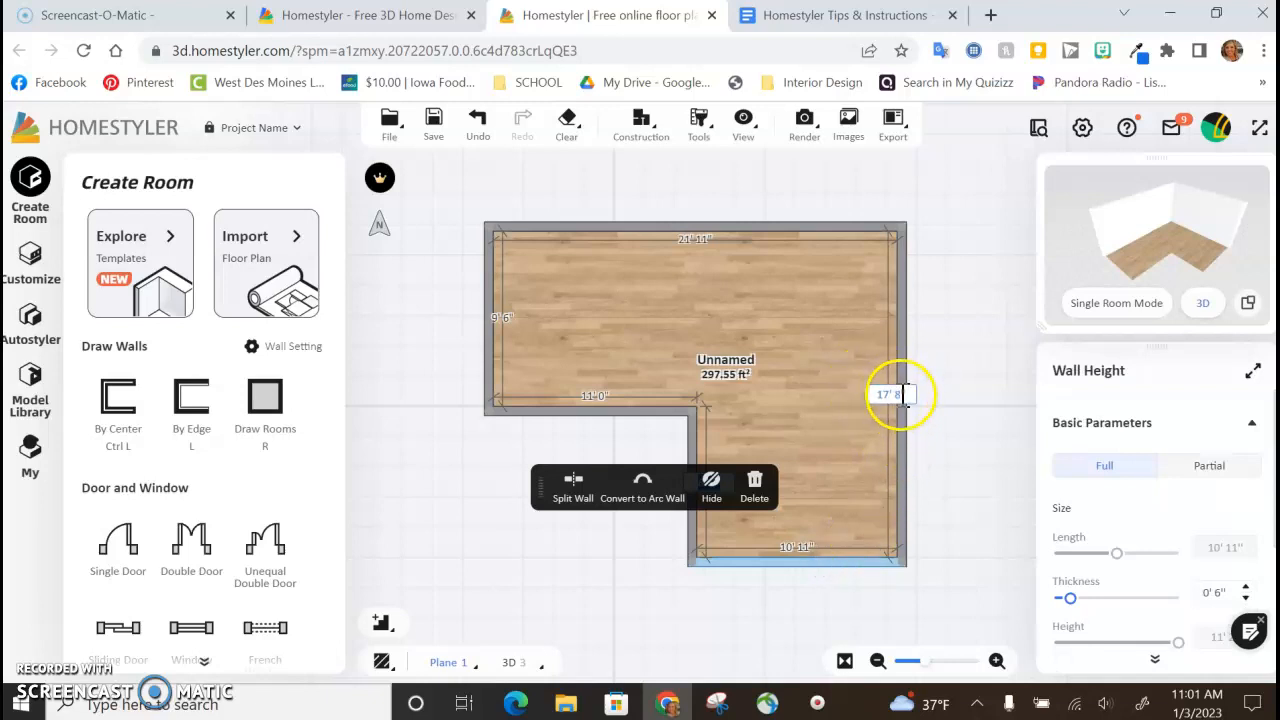
click(903, 394)
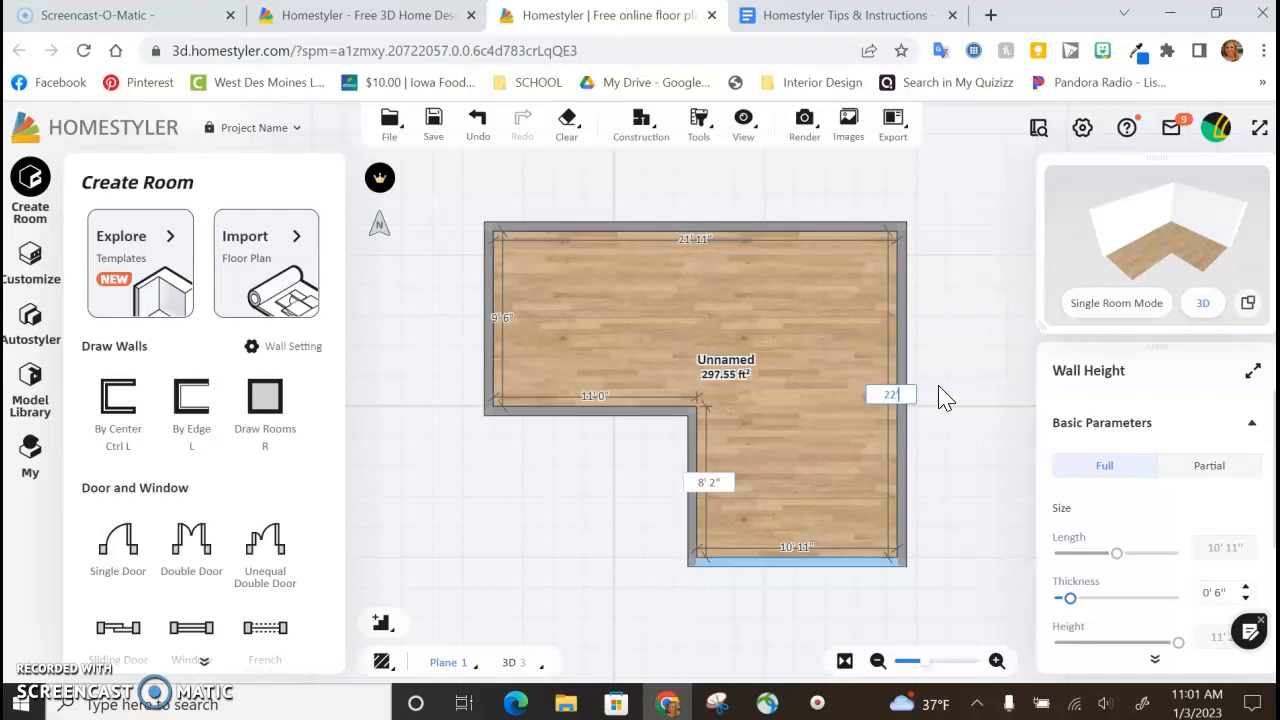
key(Tab)
scroll(939, 386, down, 2)
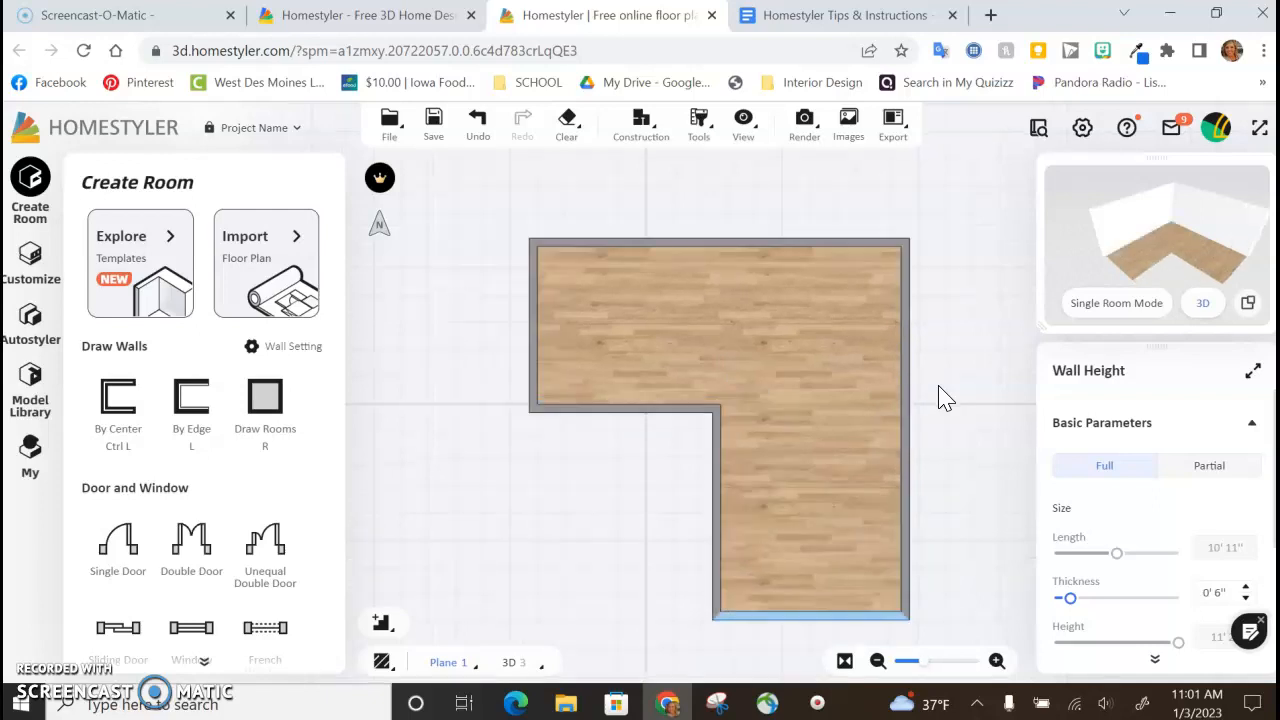
- Reposition the inner vertical wall of the L by setting the bottom wall's length to 15'
drag(980, 600, 895, 545)
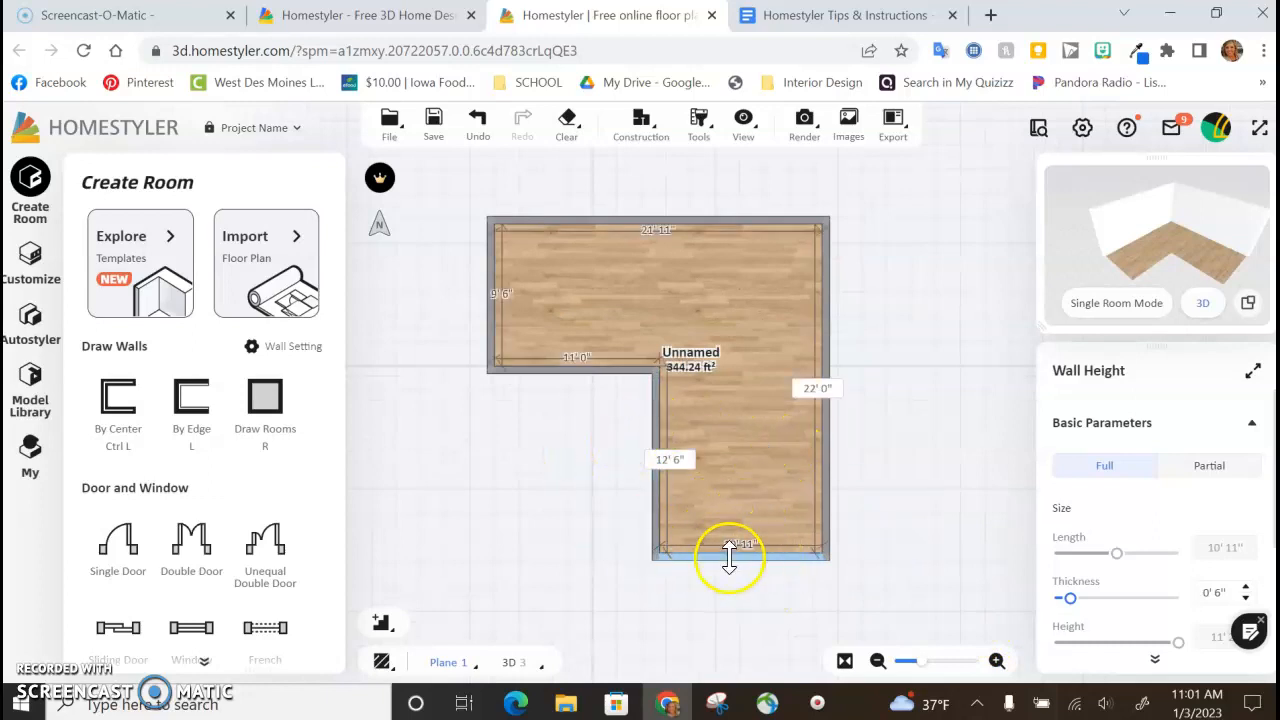
click(653, 498)
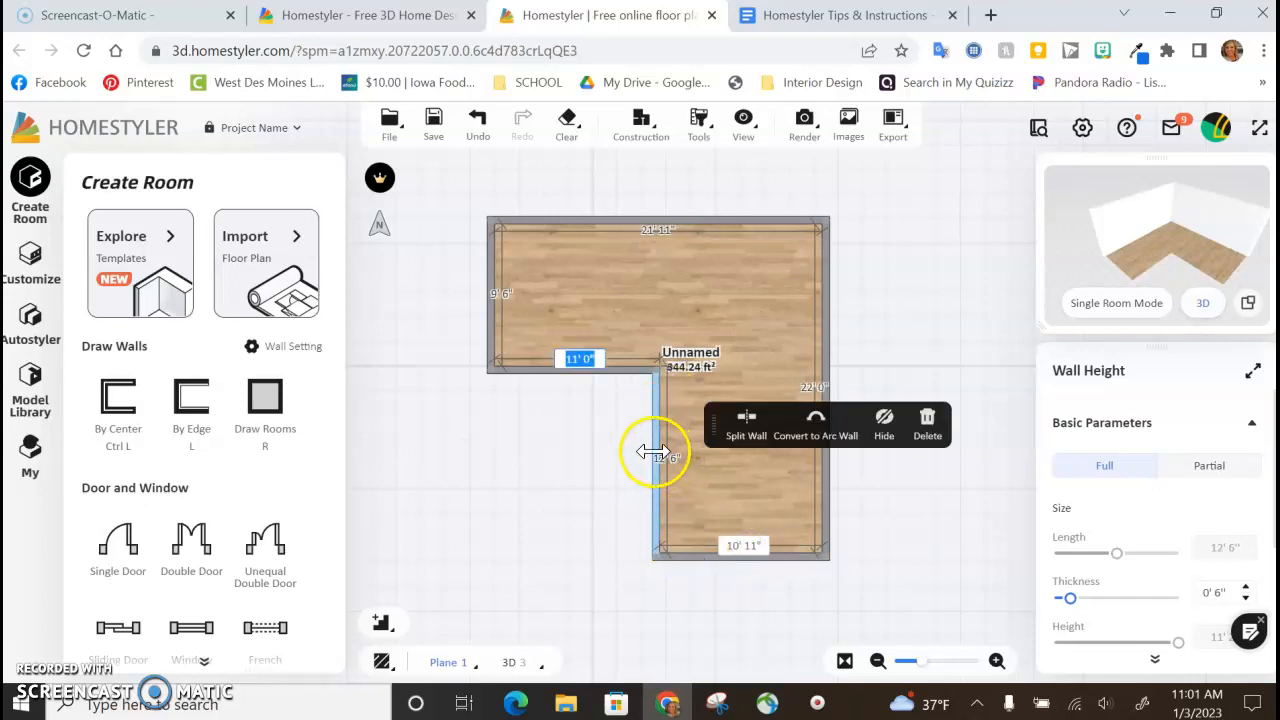
click(740, 545)
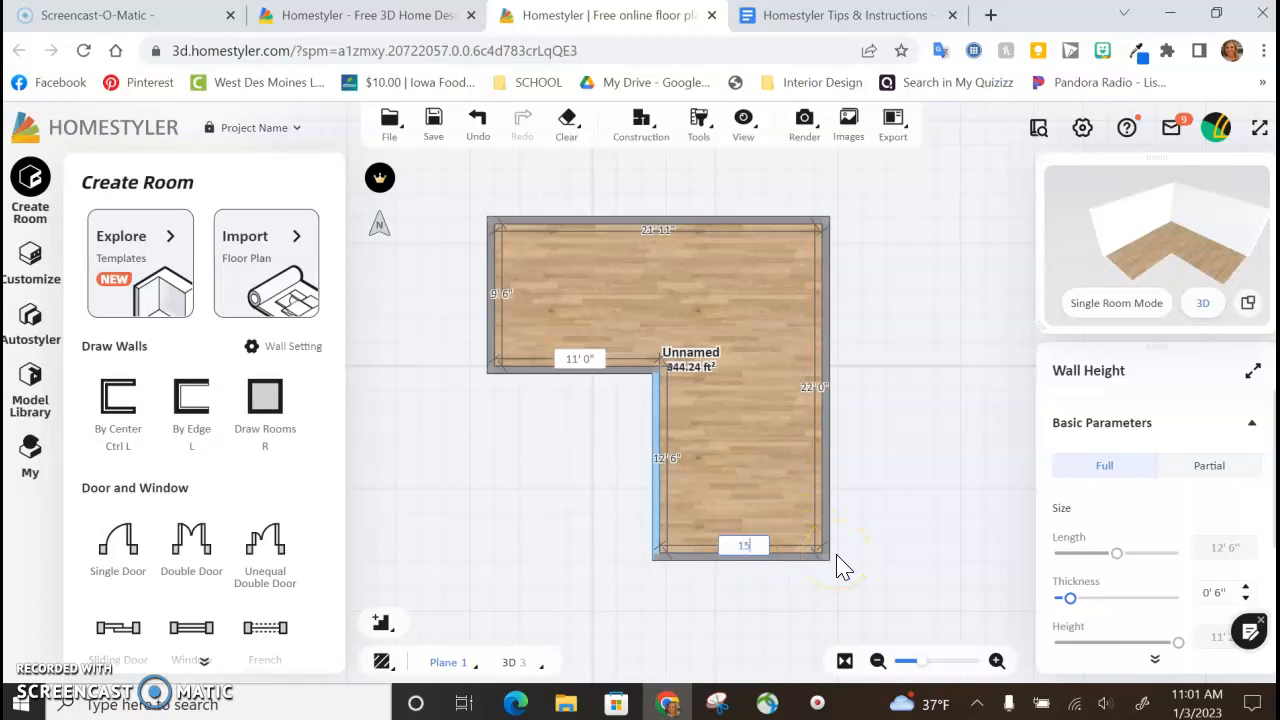
key(Tab)
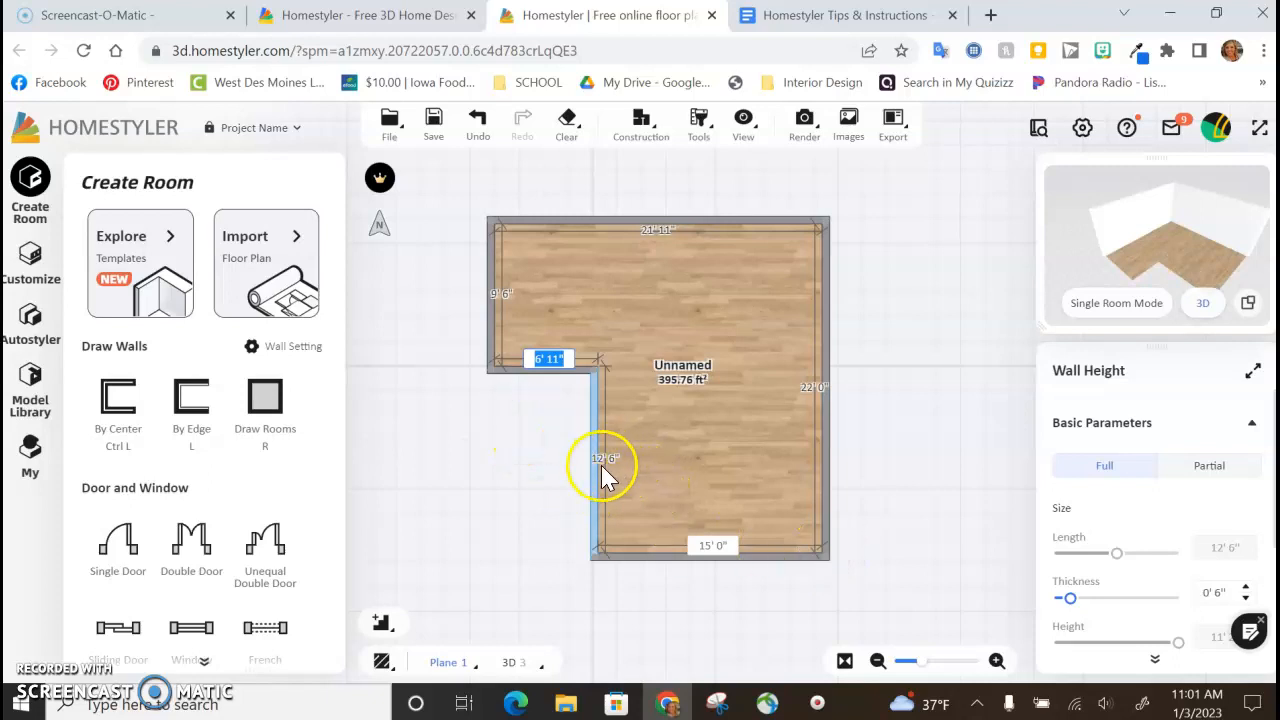
- Reposition the short horizontal wall of the L by setting the inner vertical wall's length to 9'
click(513, 370)
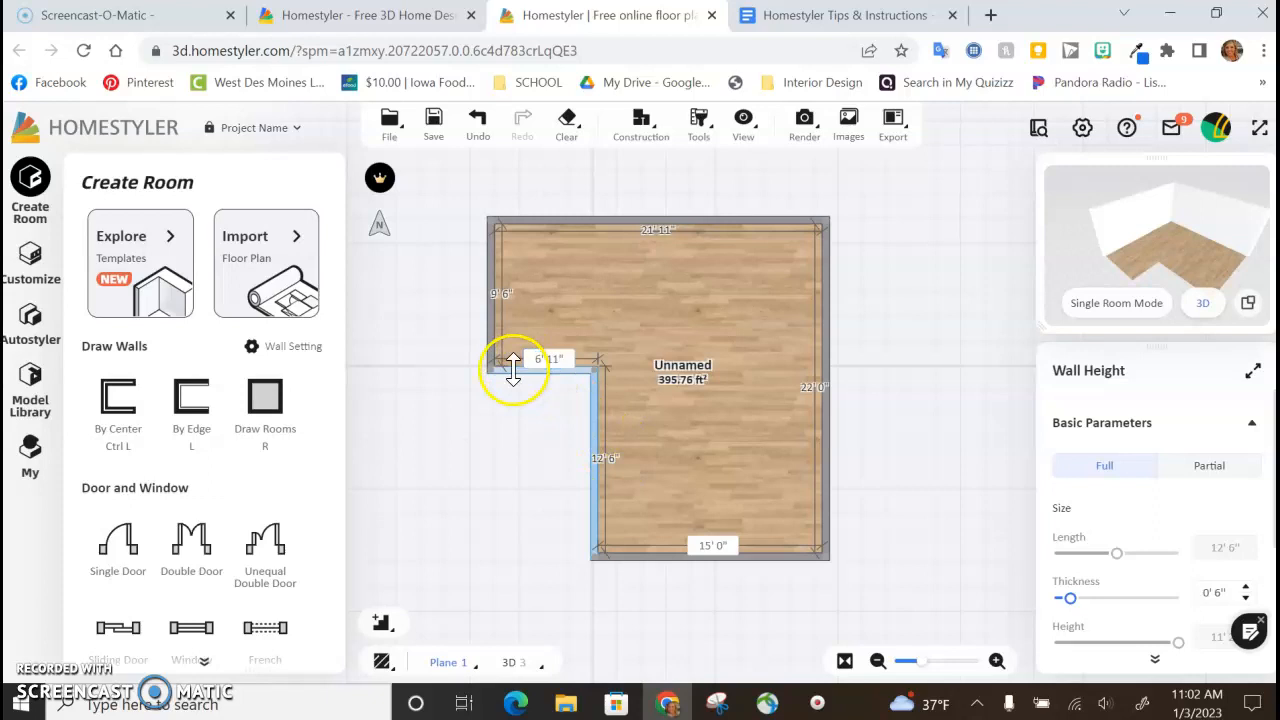
click(513, 369)
click(609, 460)
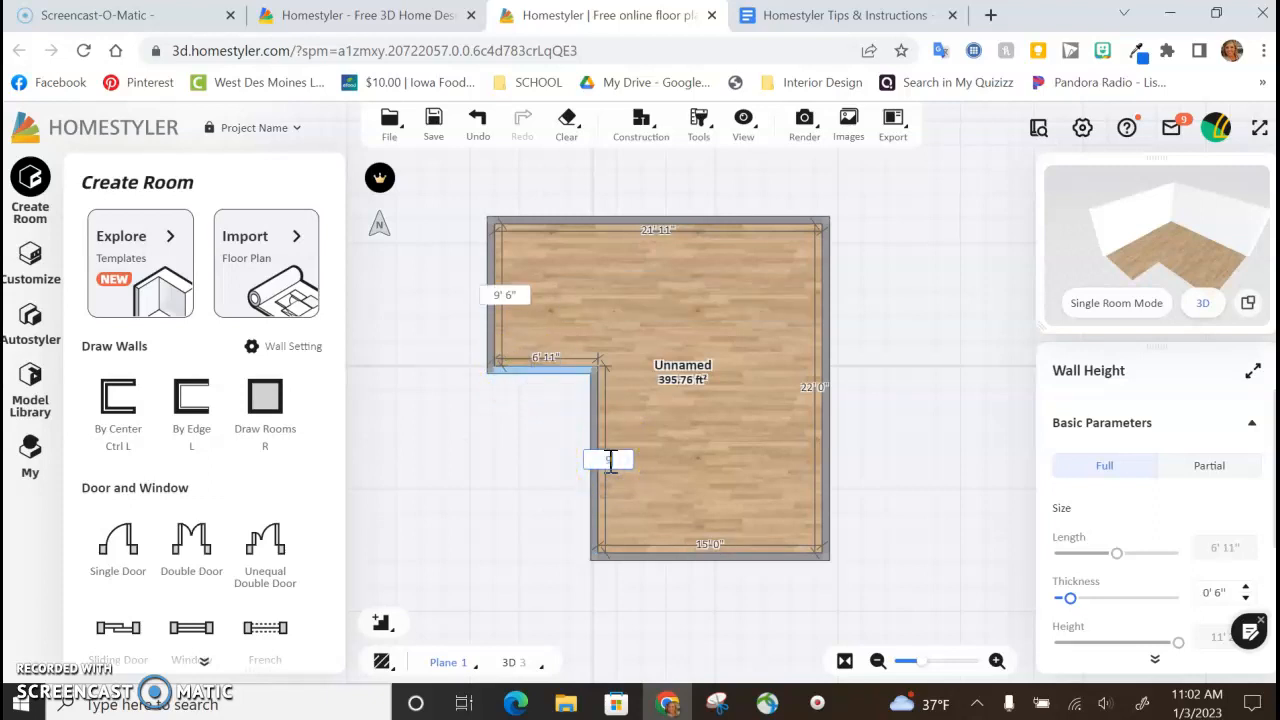
text(9)
key(Tab)
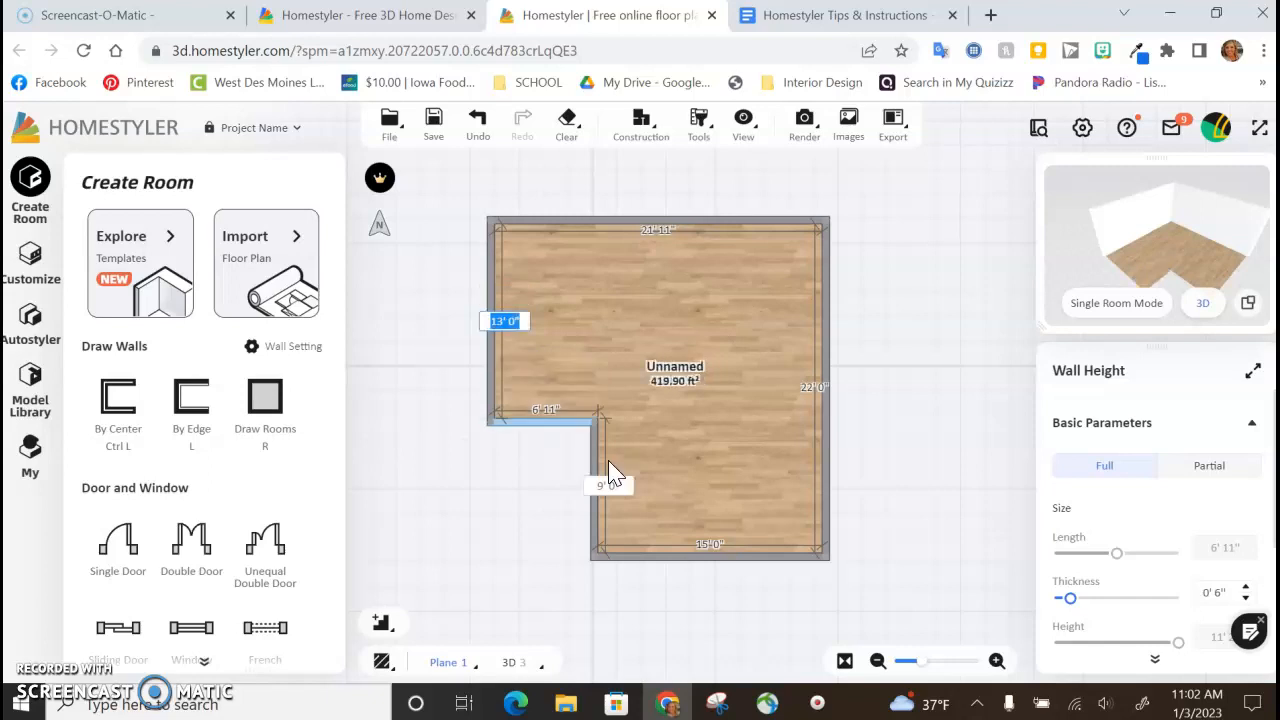
- Reposition the left wall by setting the short horizontal wall's length to 12', and clear the selection
click(492, 350)
click(492, 350)
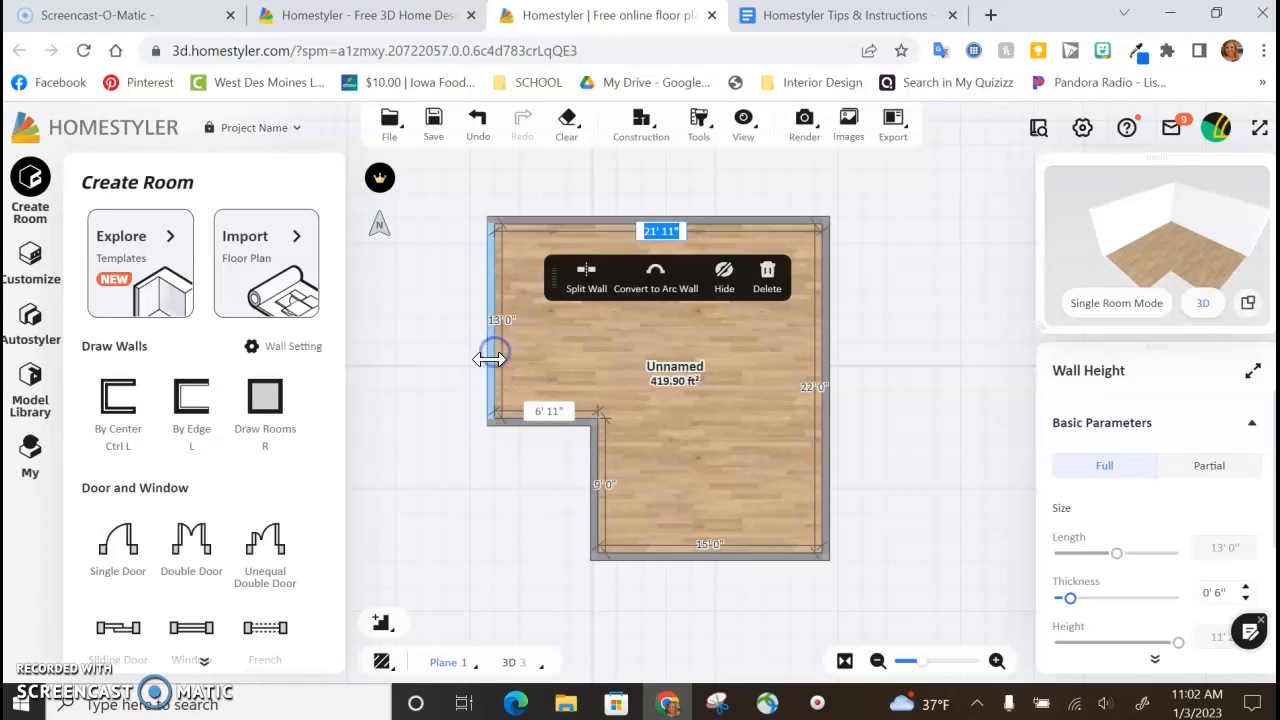
click(556, 411)
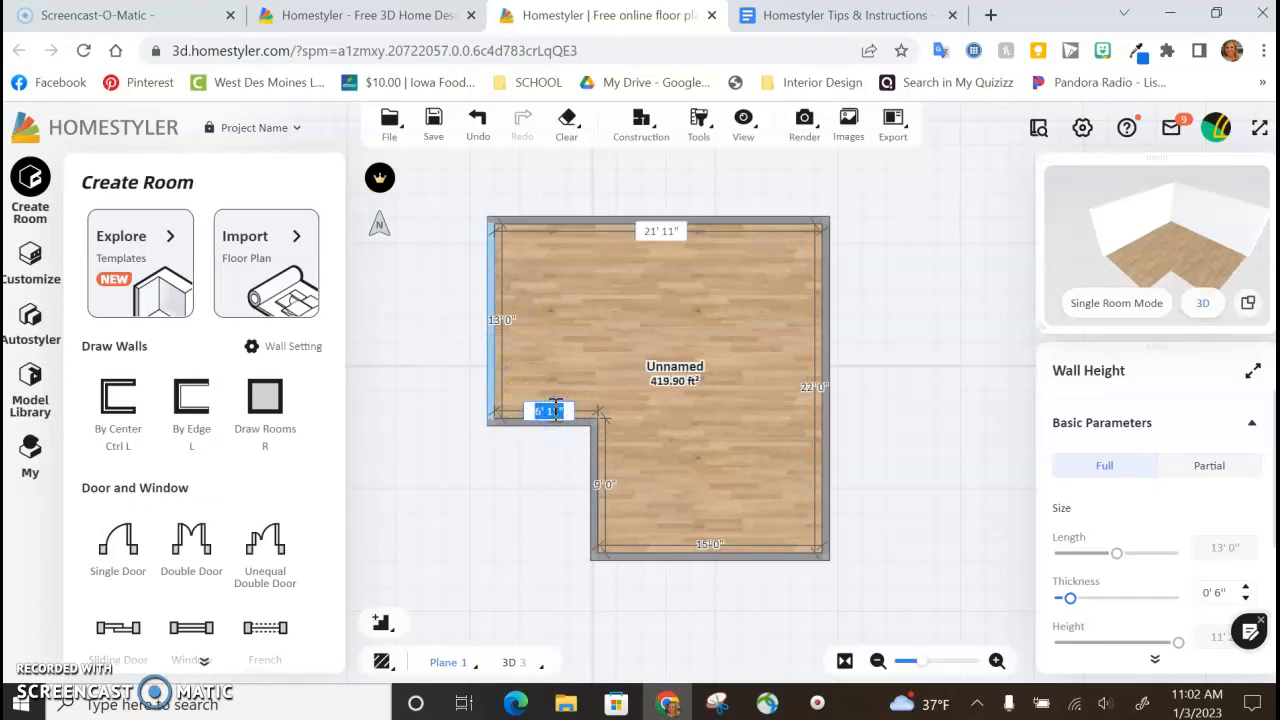
key(Tab)
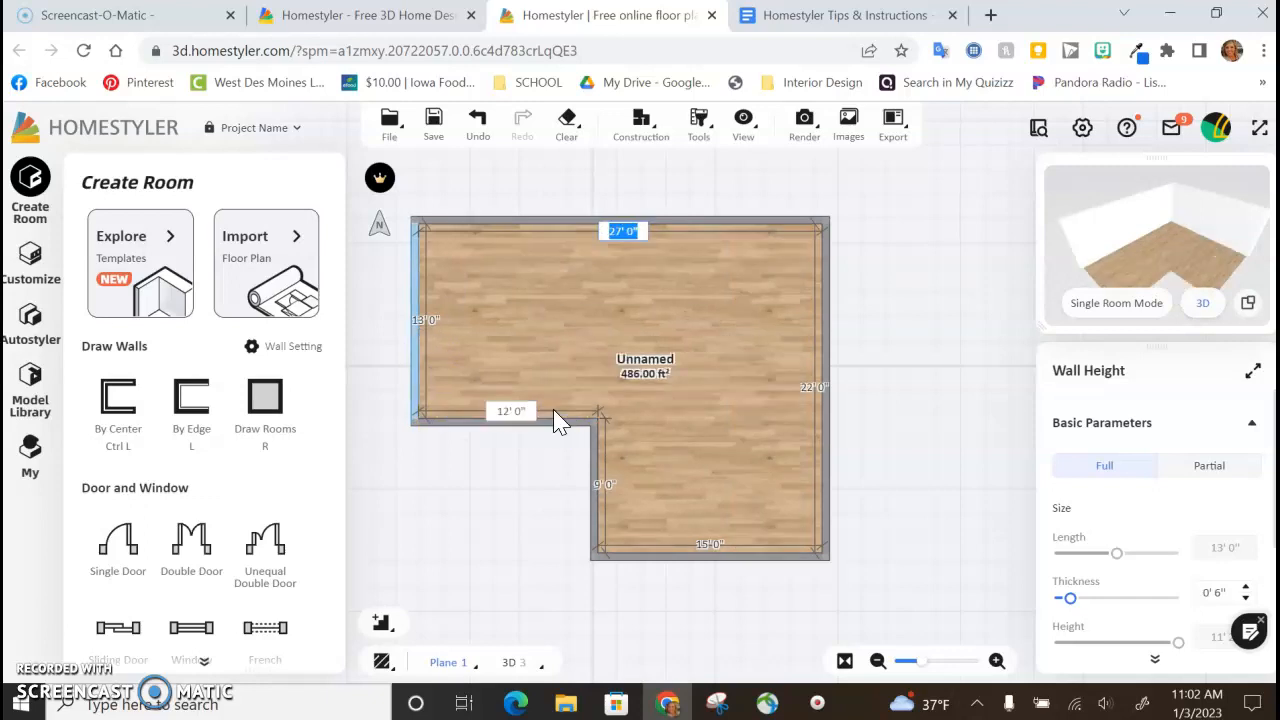
click(472, 406)
click(889, 322)
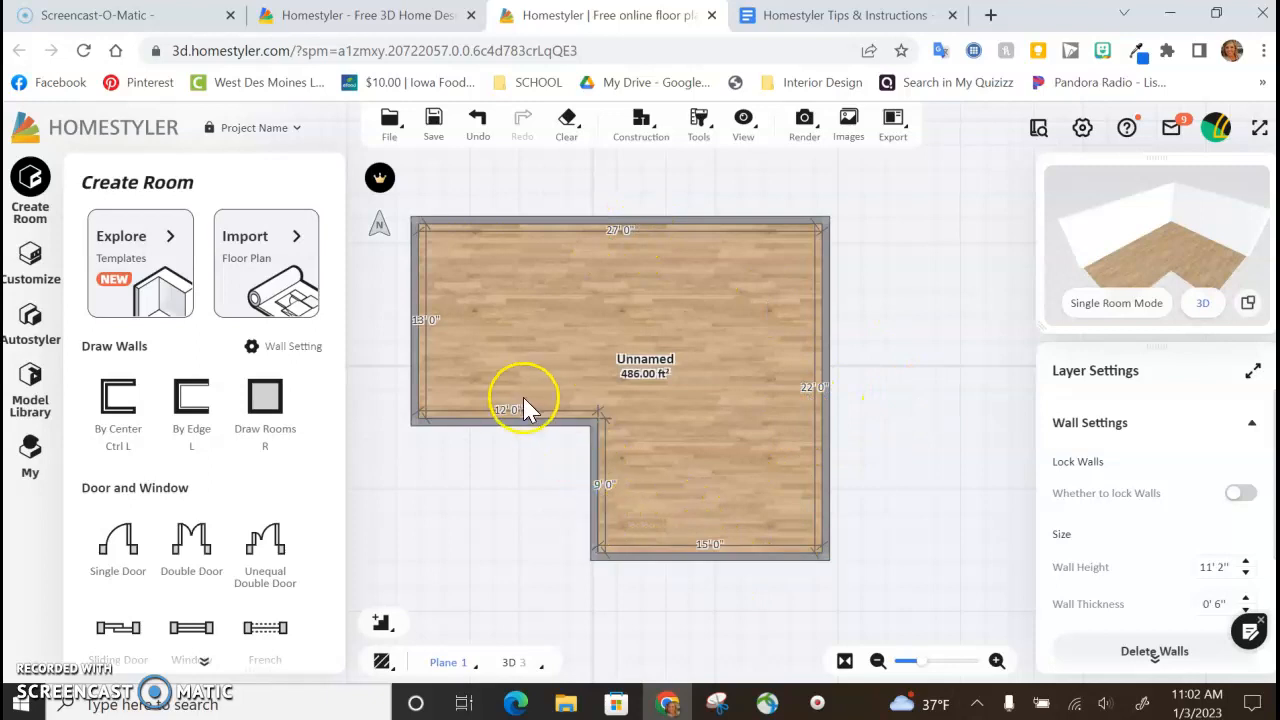
click(634, 434)
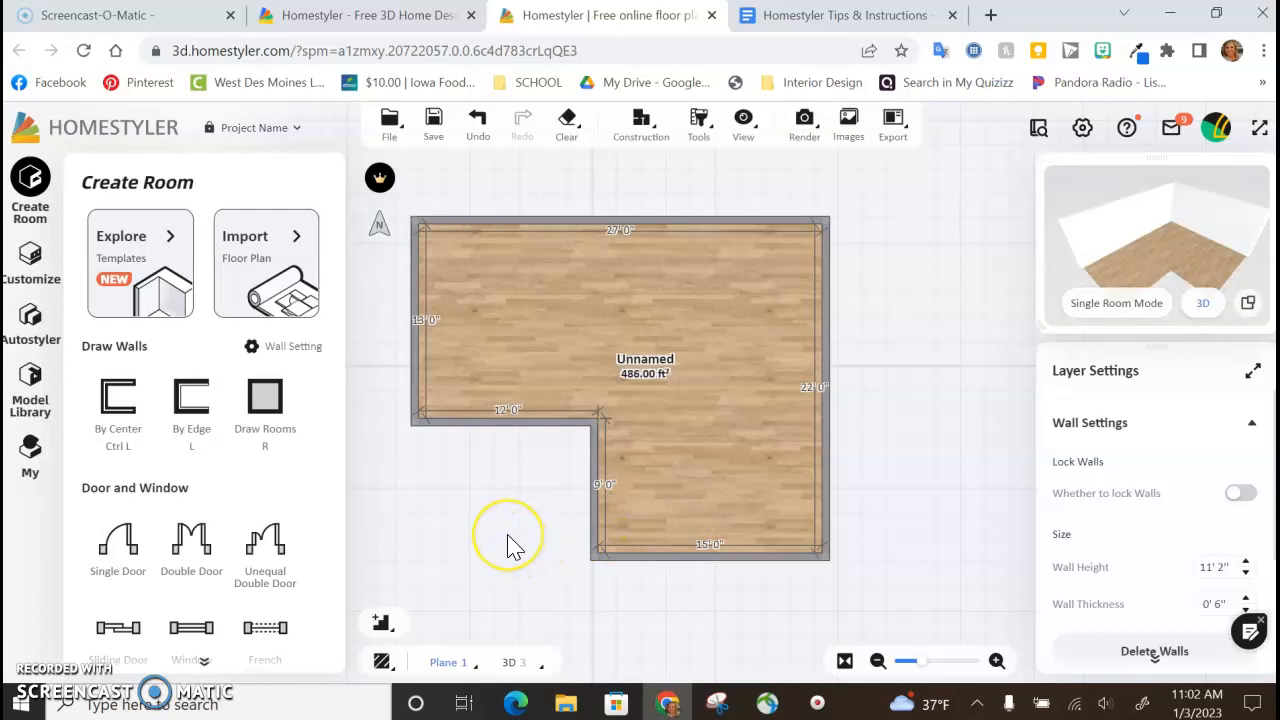
drag(512, 545, 528, 548)
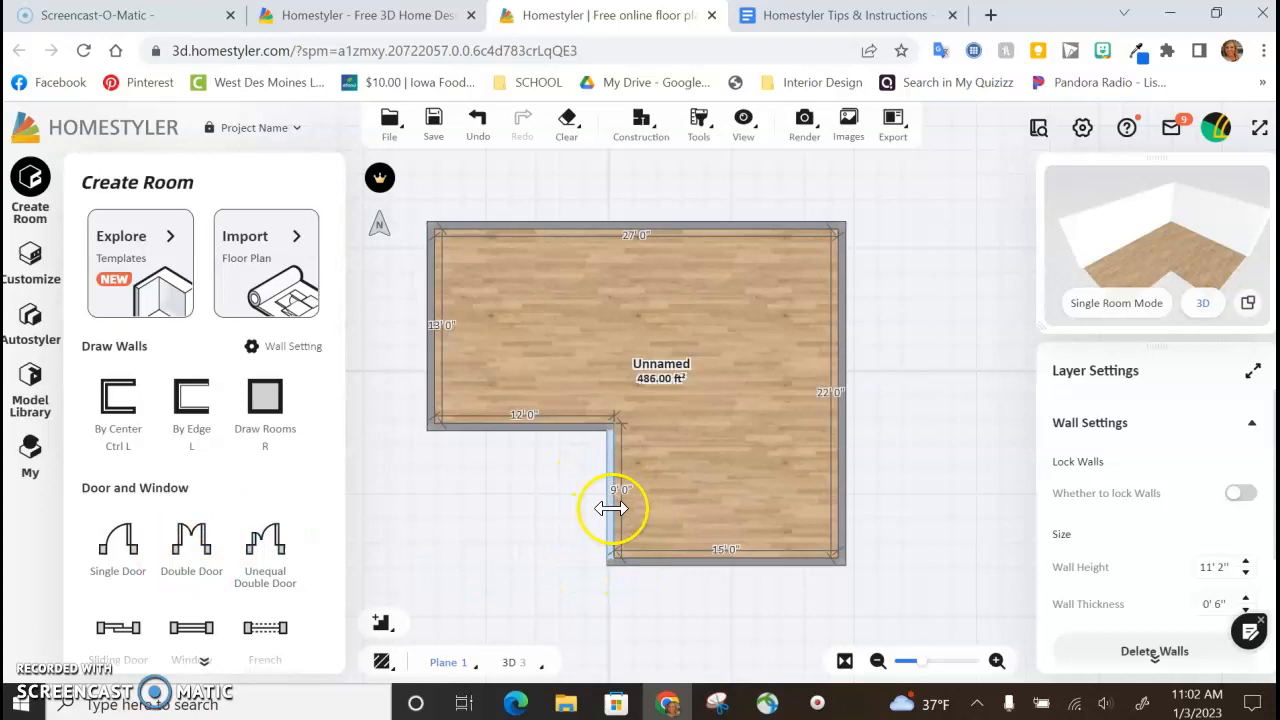
click(117, 555)
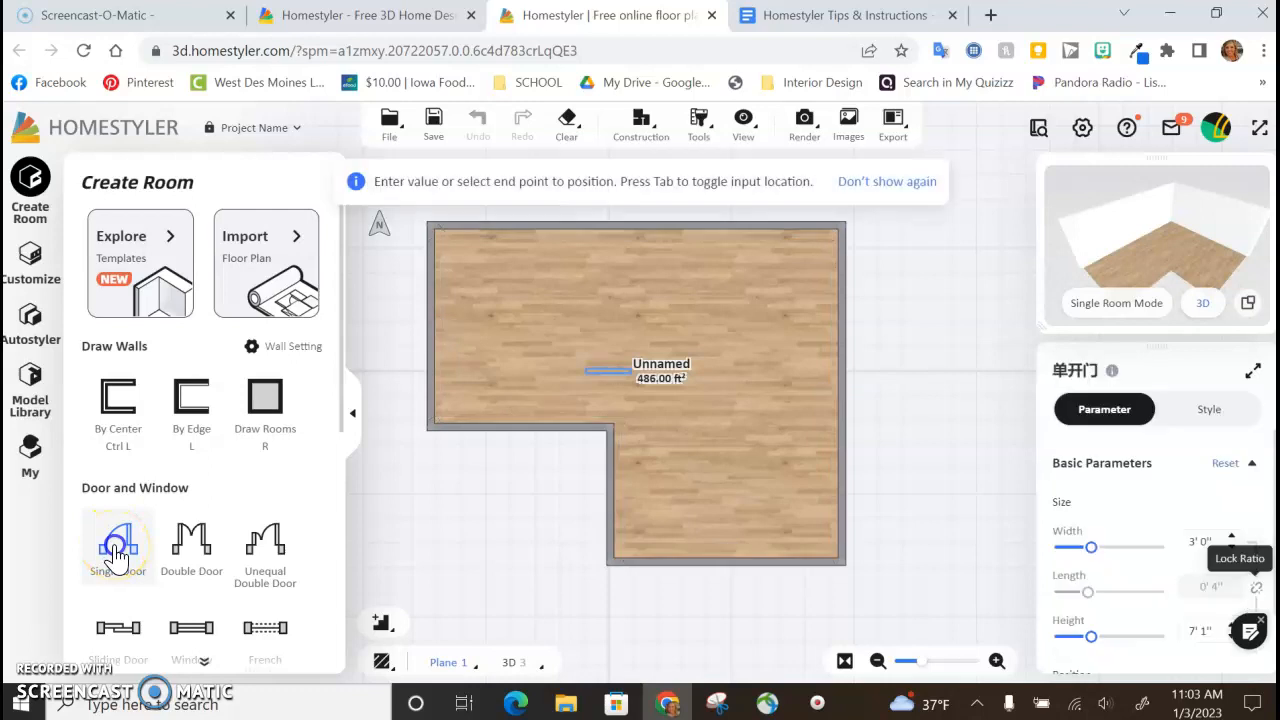
click(607, 518)
click(481, 130)
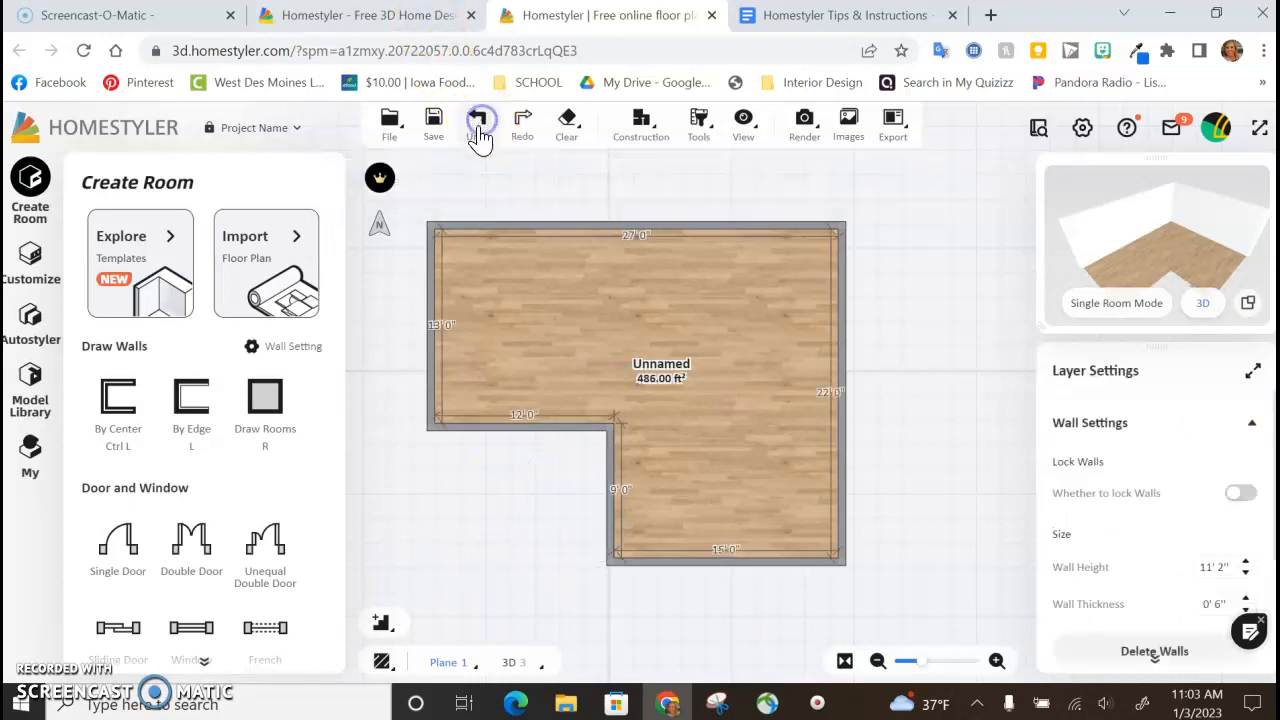
- Place a 3' wide single door in the 9' inner wall, about 11" from its lower corner
click(122, 556)
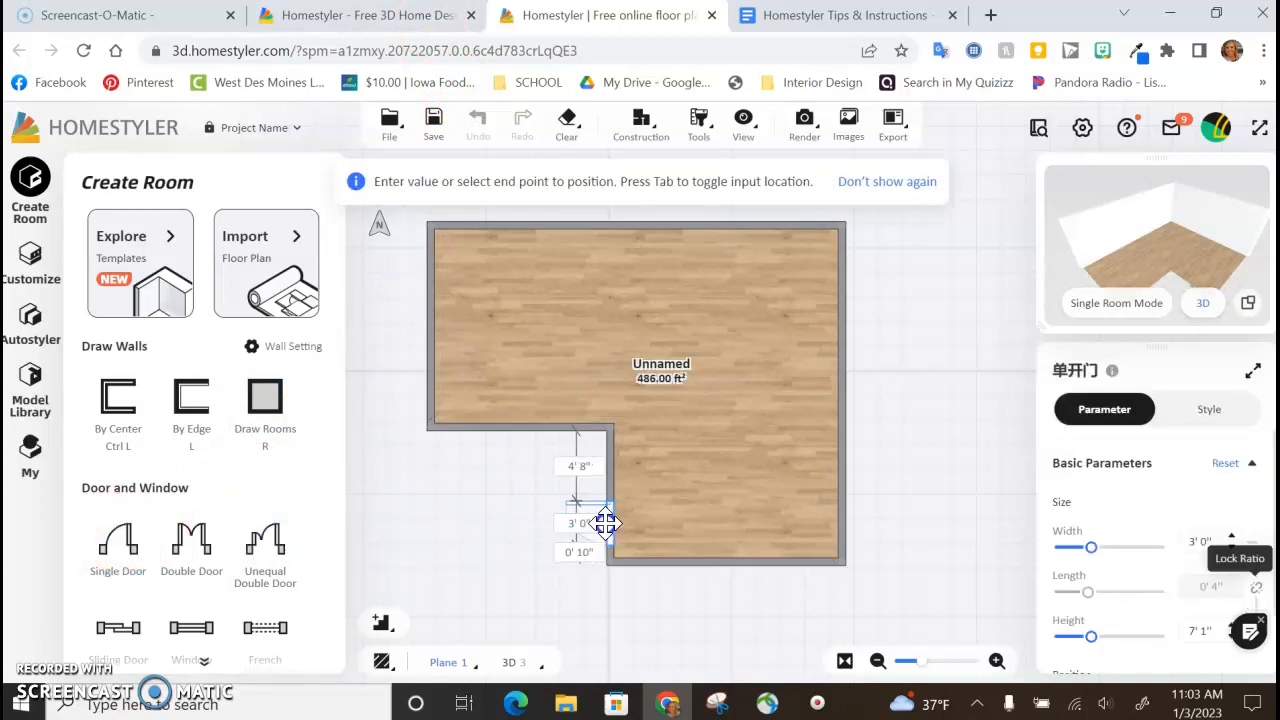
click(609, 522)
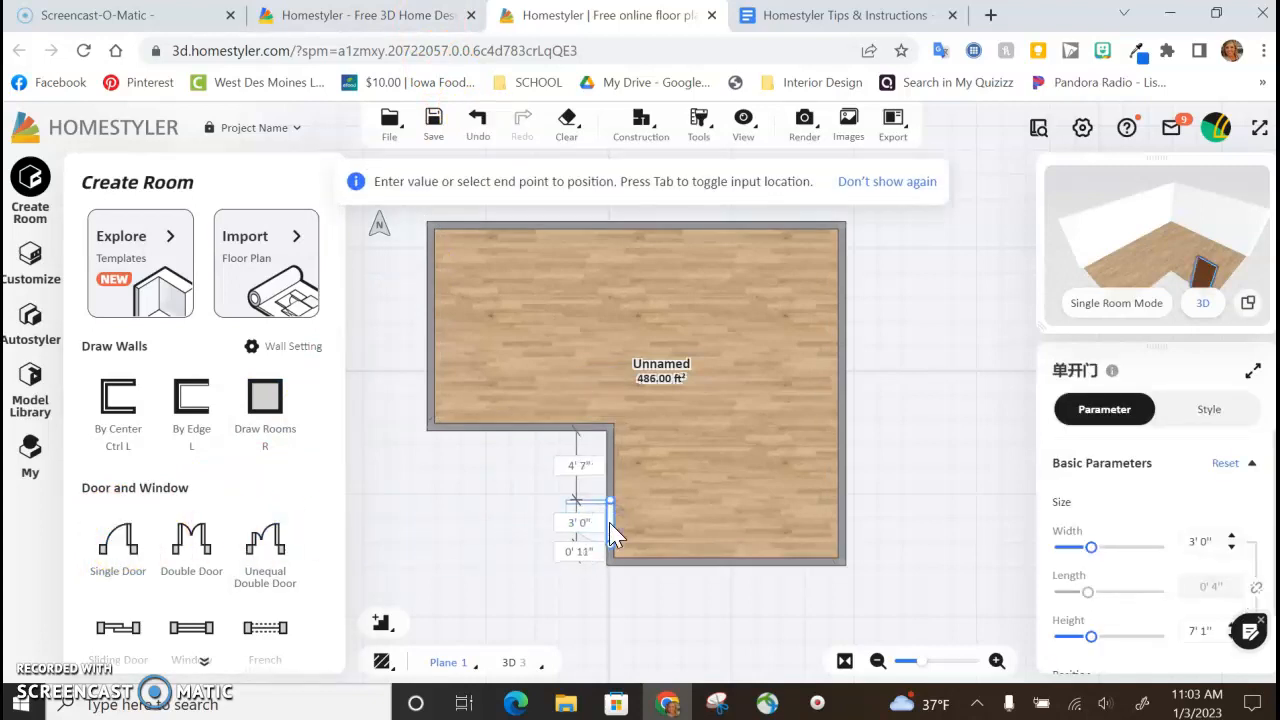
click(586, 543)
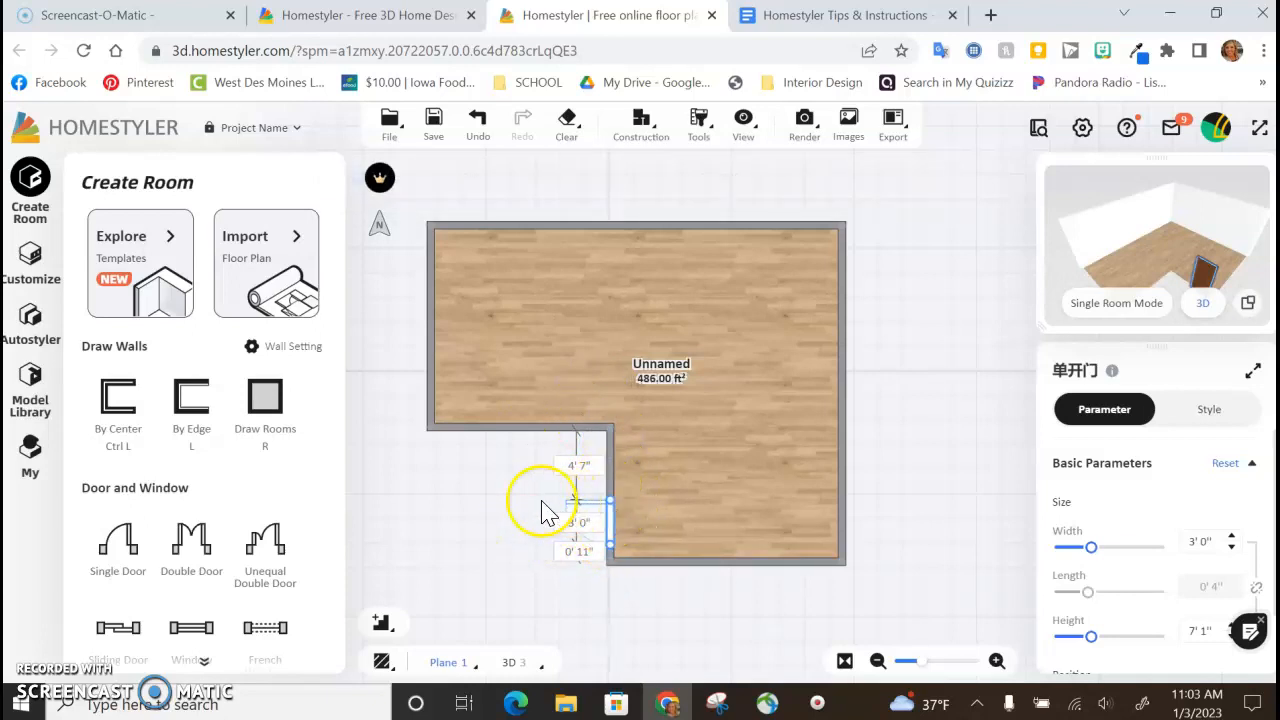
- Set the door's distance from the lower corner of the 9' wall to 6"
scroll(540, 510, up, 2)
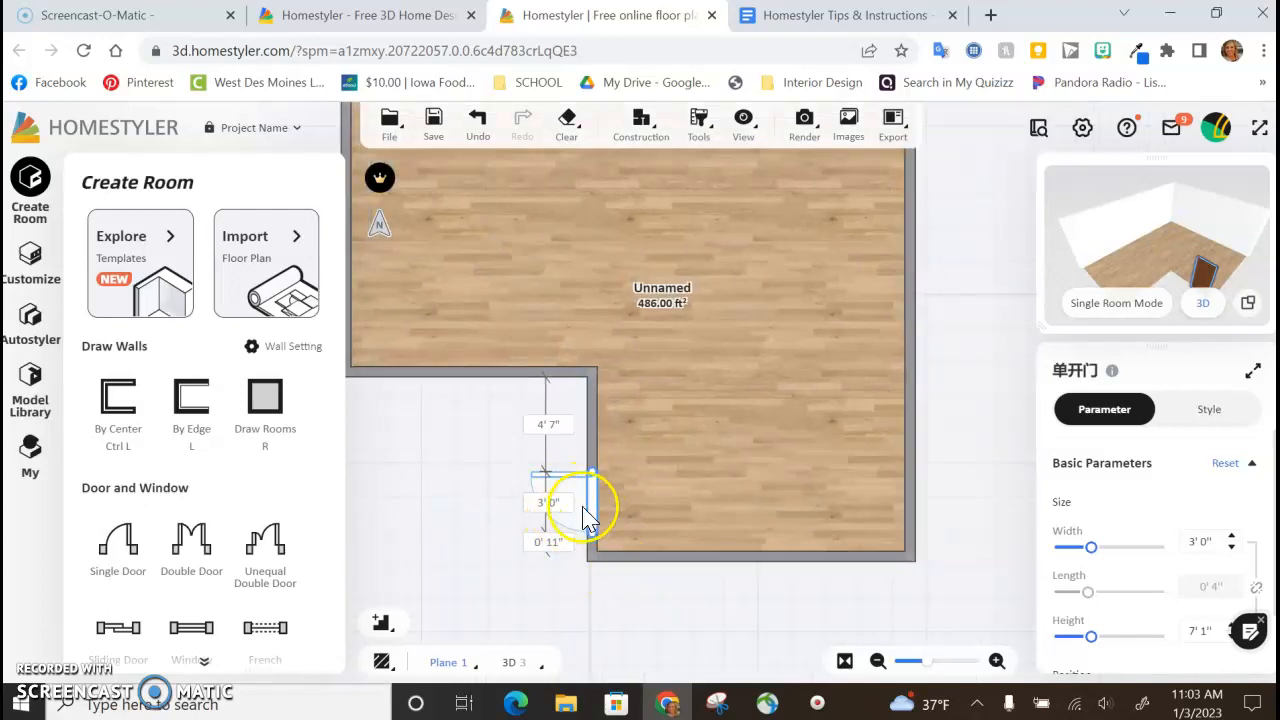
click(550, 541)
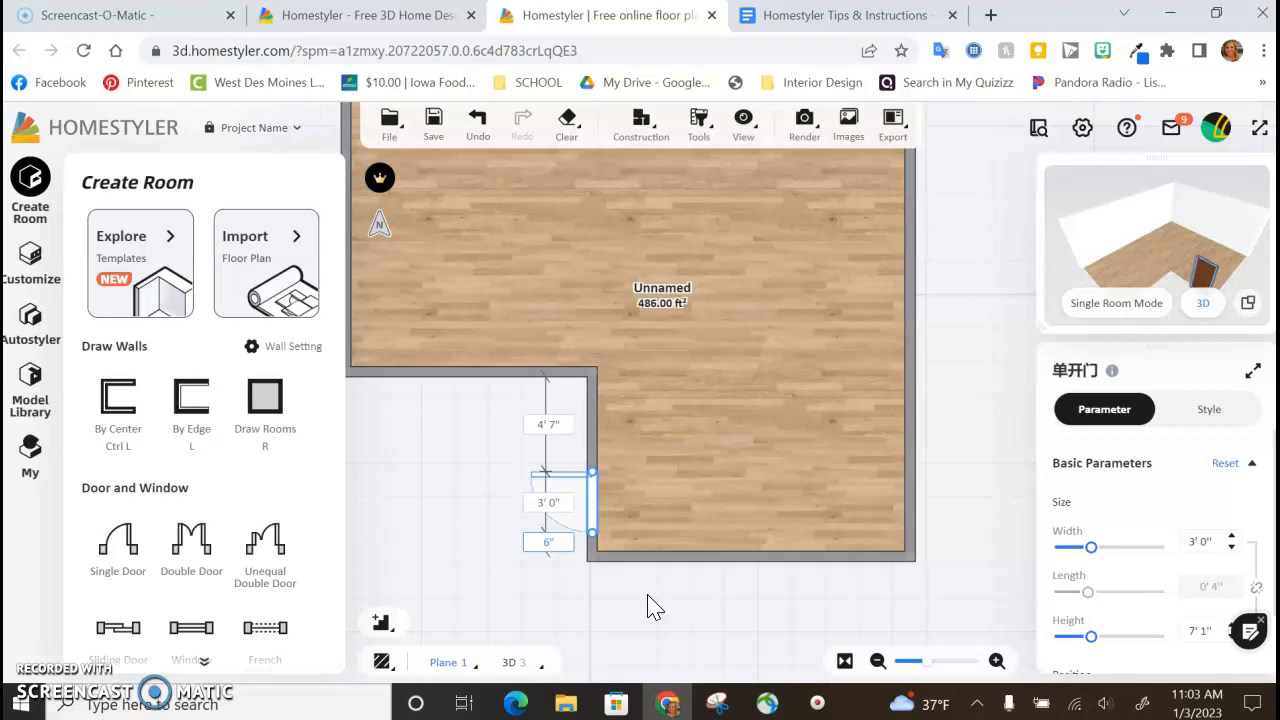
text(6")
key(Return)
drag(590, 522, 477, 549)
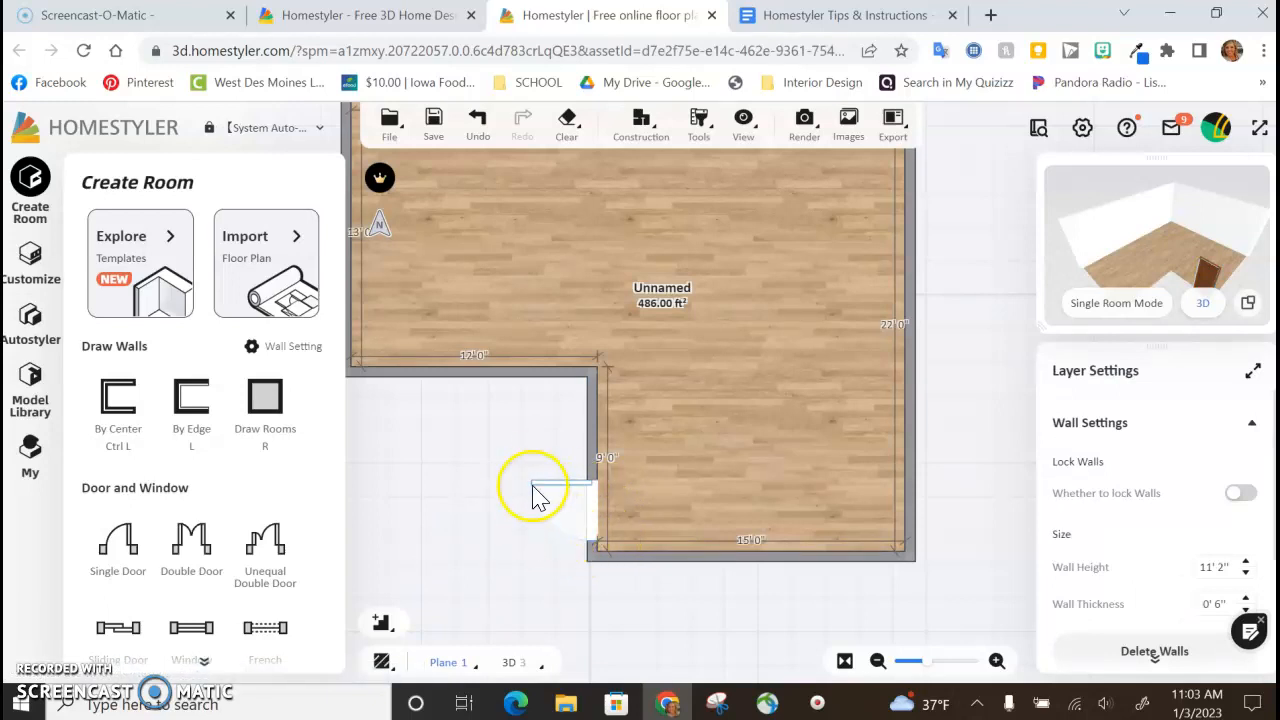
- Flip the single door so it swings into the room with its hinge at the end nearest the lower corner
click(596, 512)
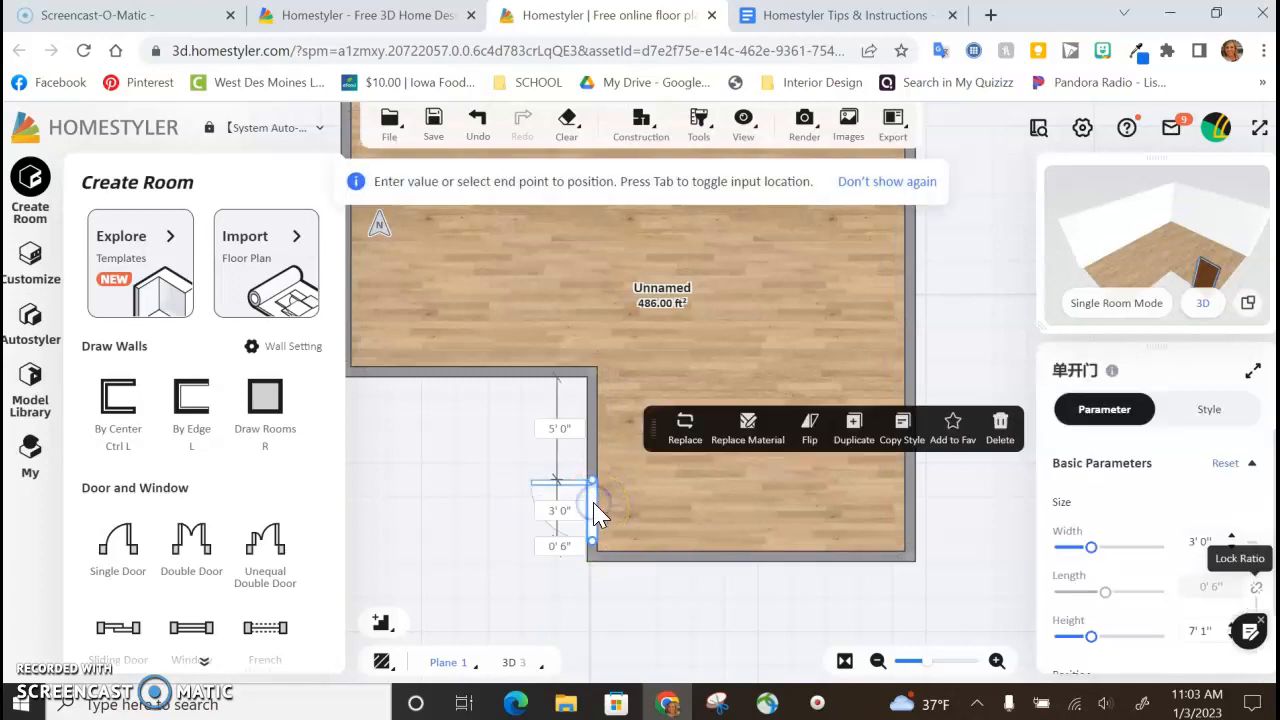
click(812, 435)
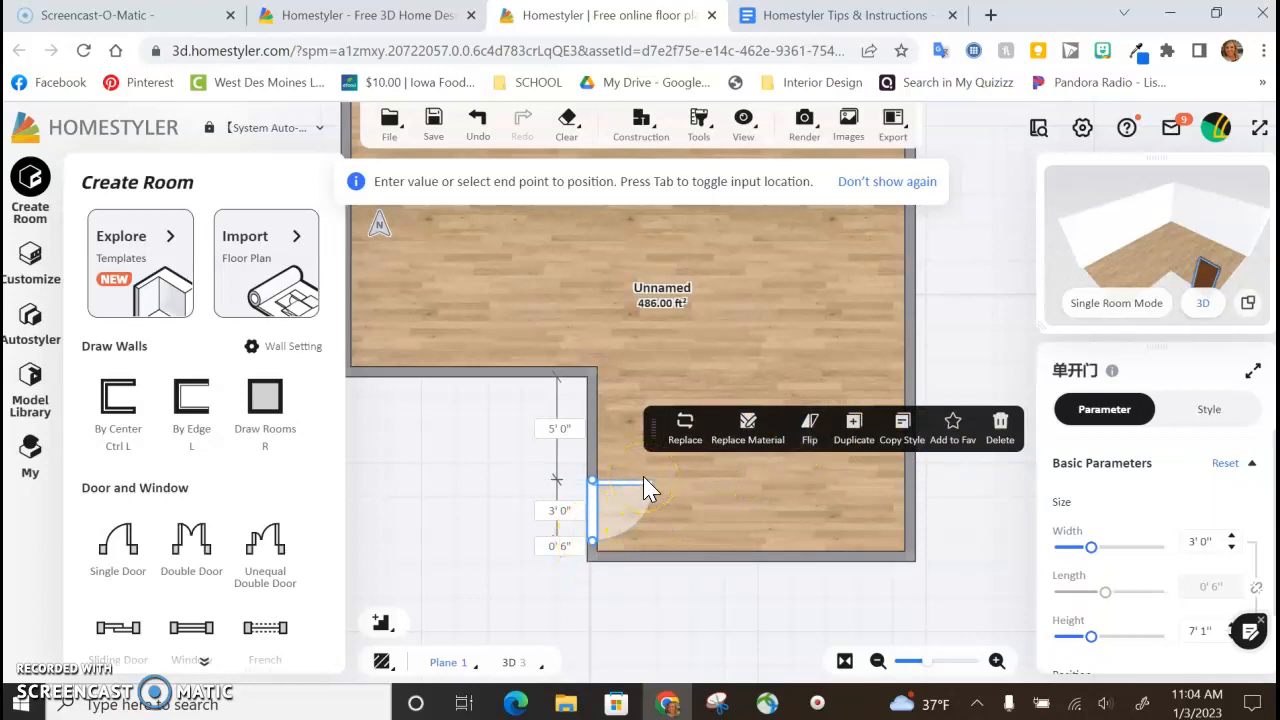
click(647, 528)
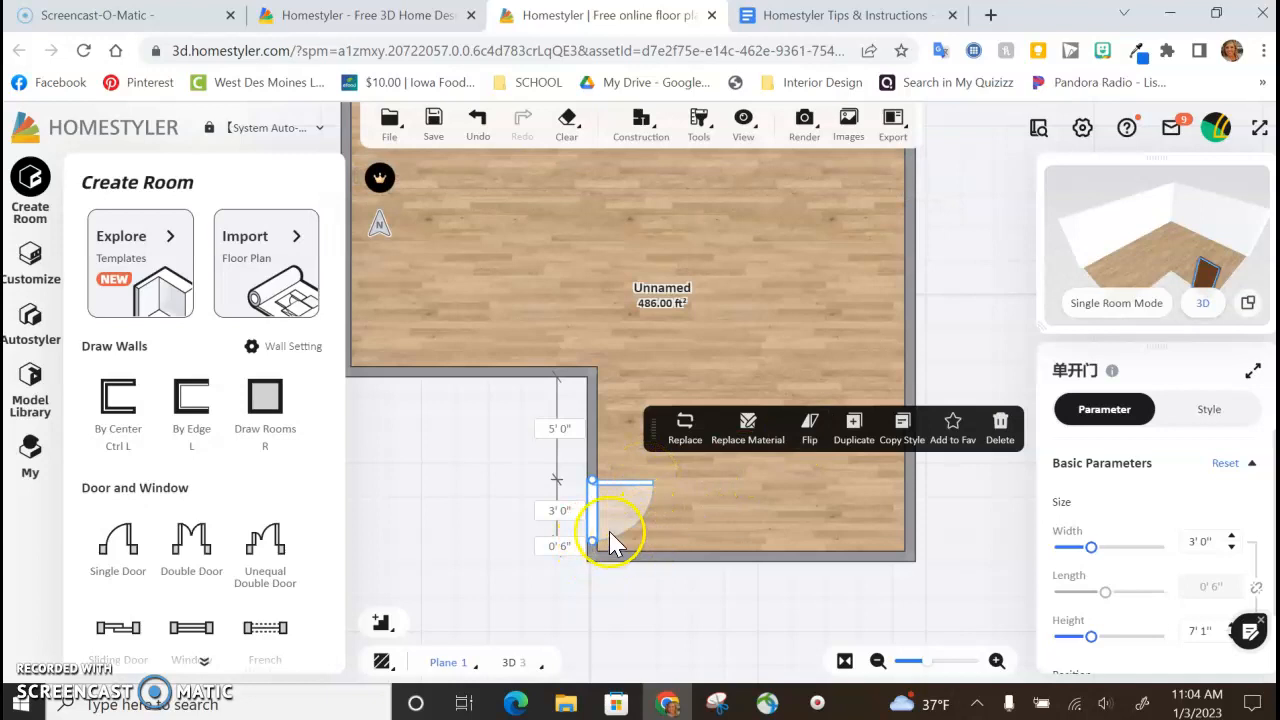
click(810, 438)
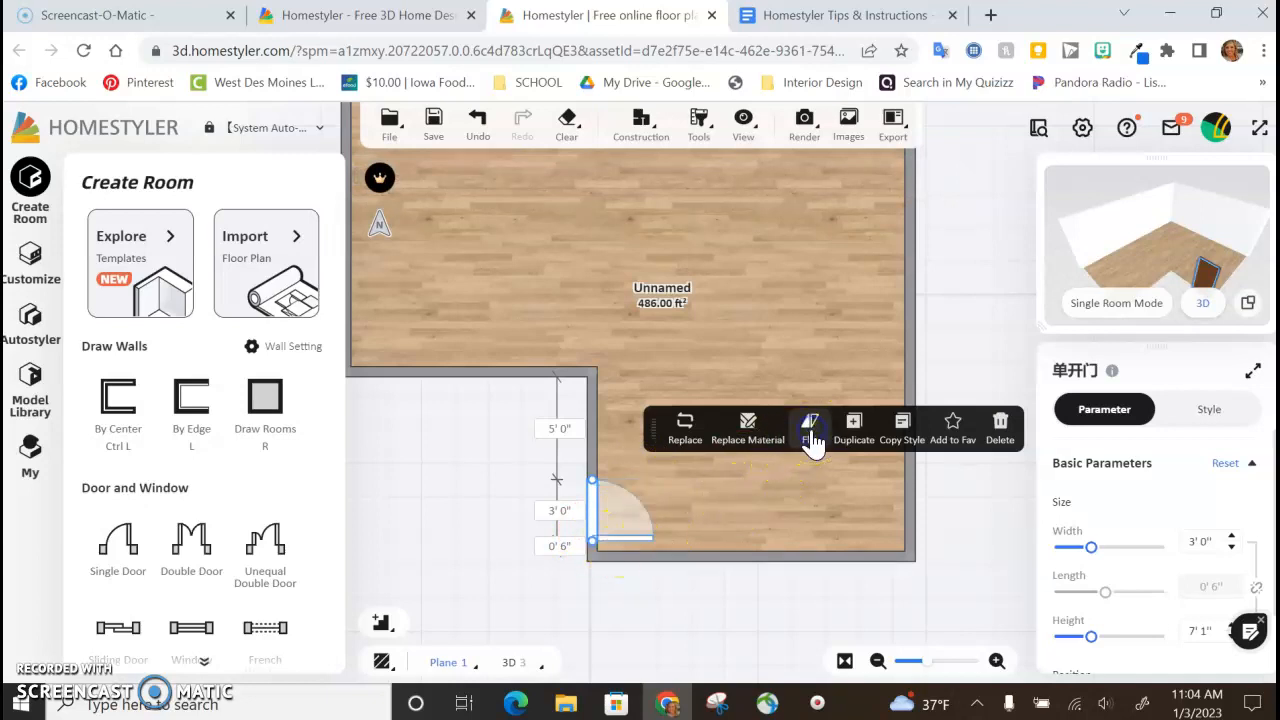
click(616, 598)
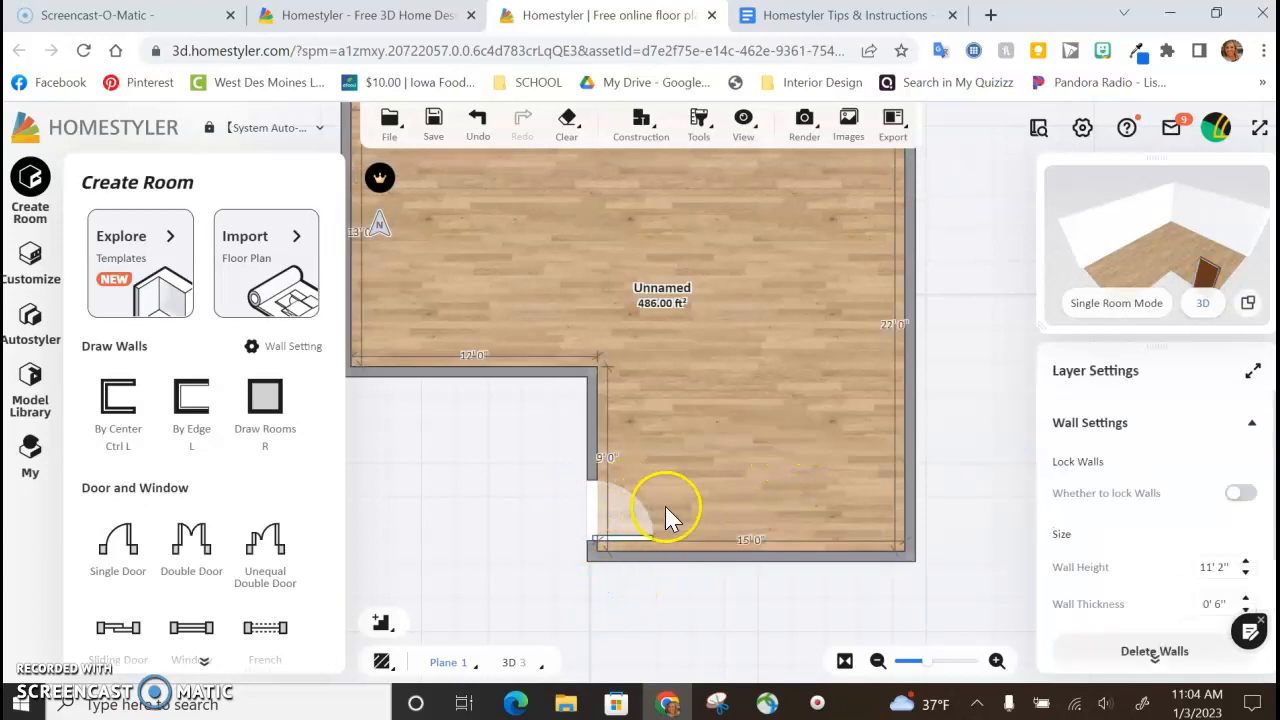
- Place a door opening about 3' 3" wide in the left wall, about 1' 4" from its lower corner
drag(466, 520, 531, 531)
scroll(567, 526, down, 1)
scroll(531, 531, up, 1)
click(531, 537)
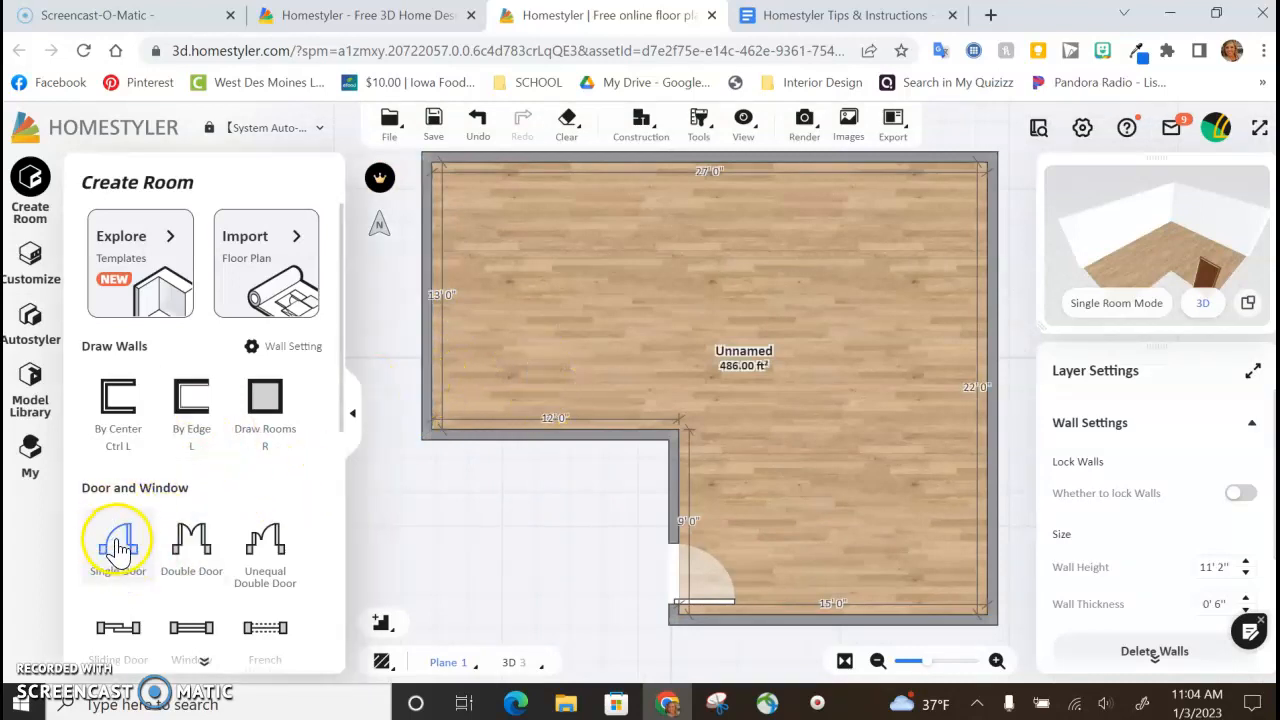
scroll(194, 514, down, 3)
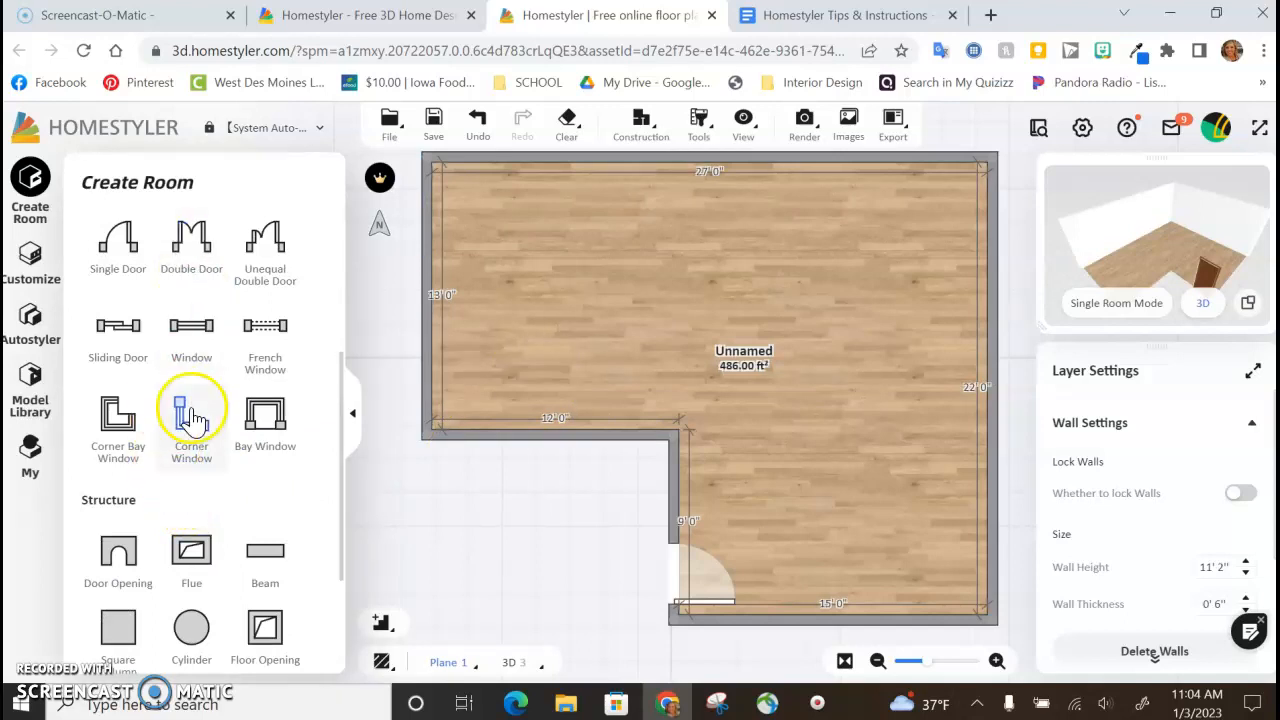
click(140, 547)
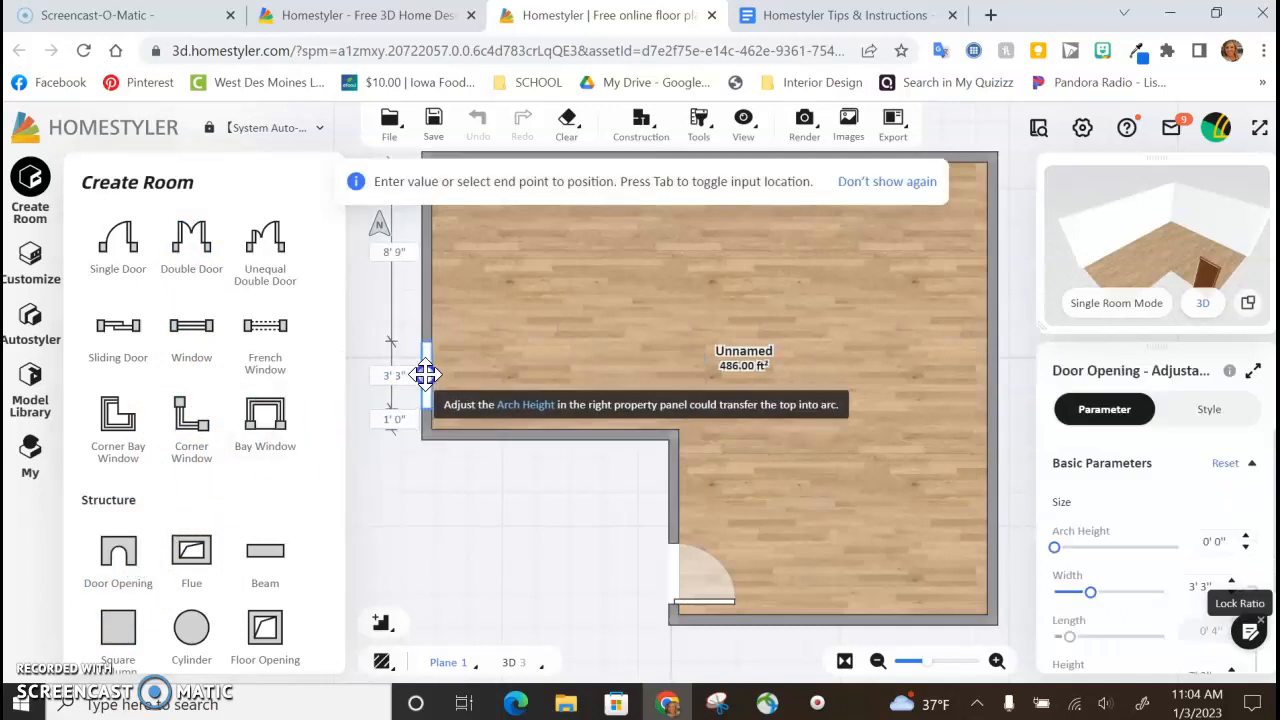
click(427, 369)
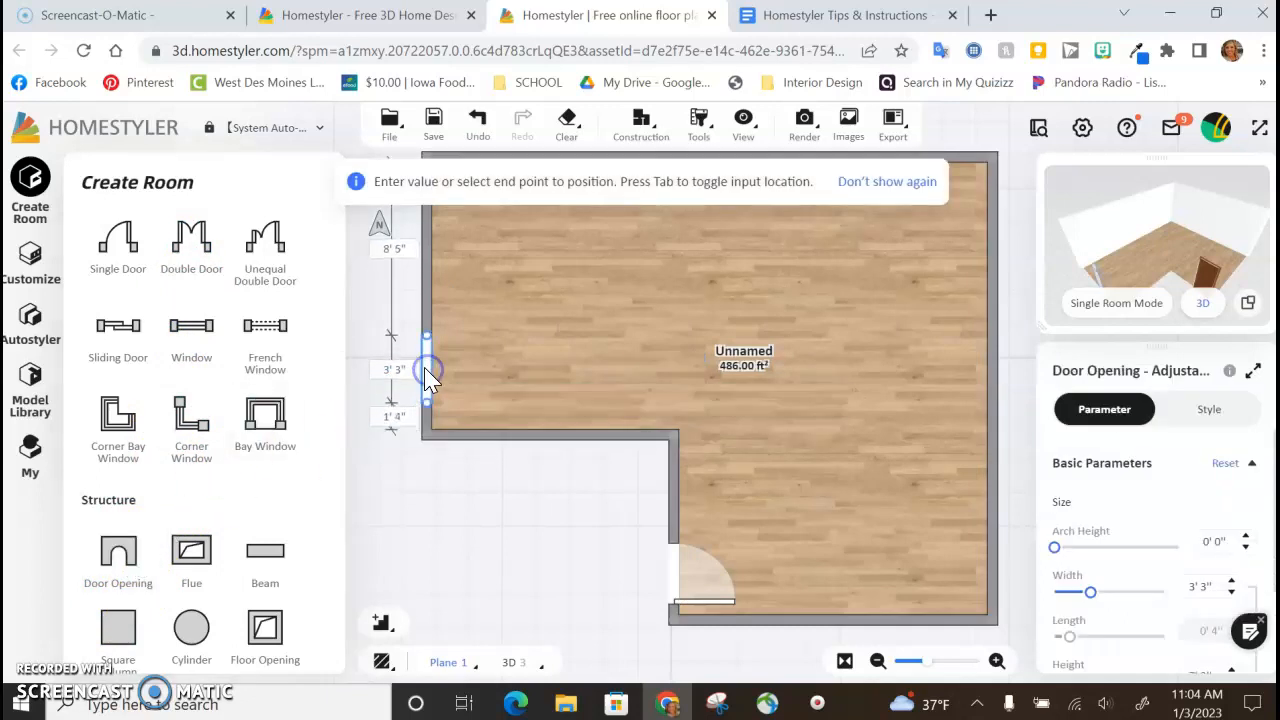
drag(450, 497, 465, 505)
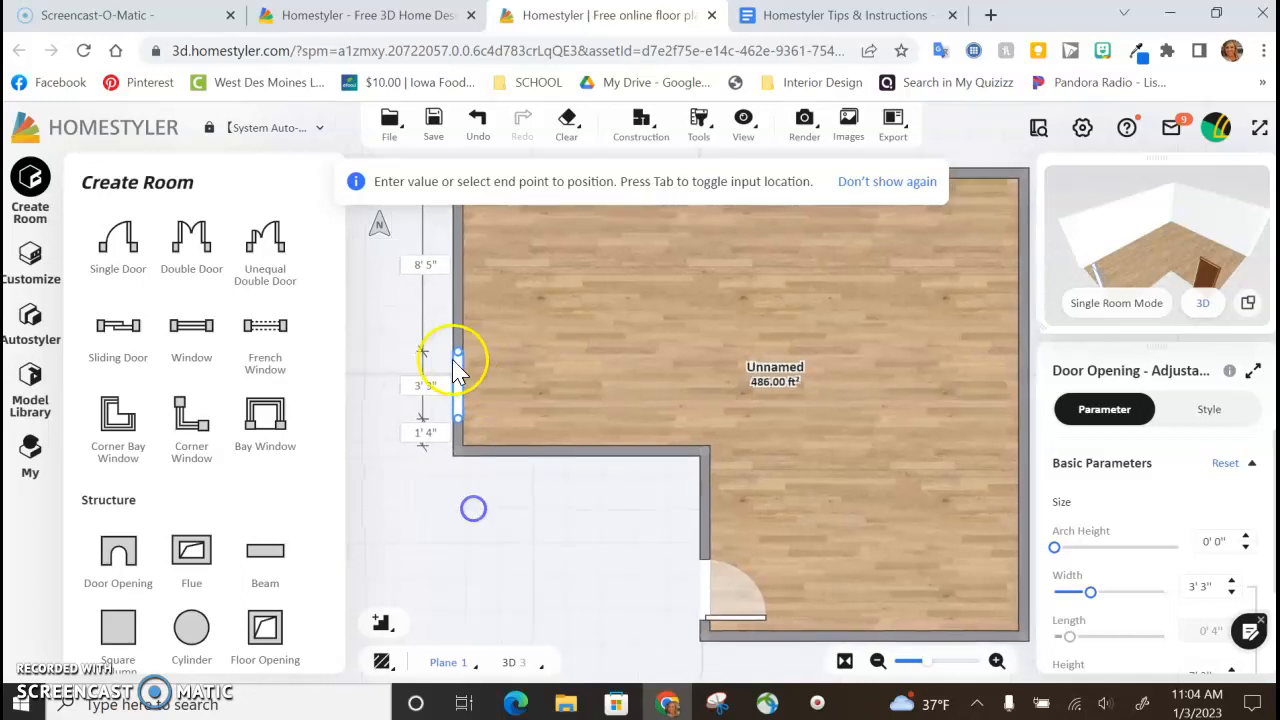
- Set the left wall's door opening to 3' wide and 2' from the wall's lower corner
click(428, 387)
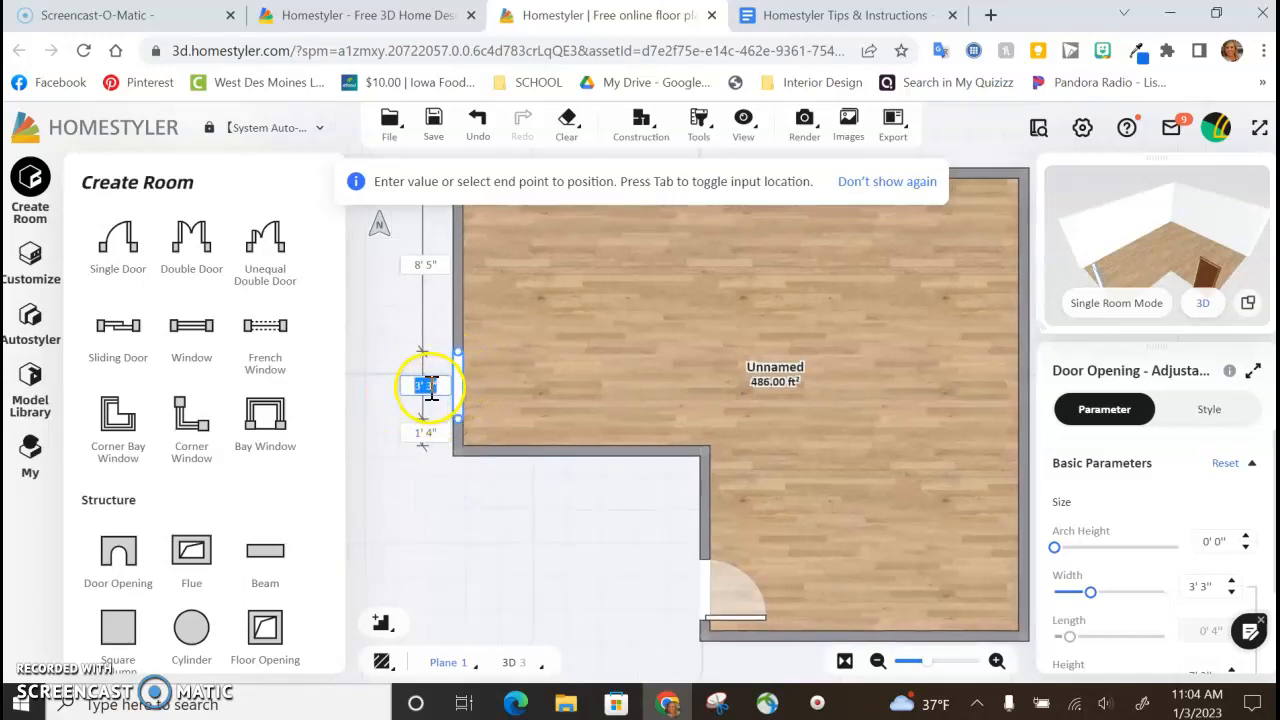
click(427, 382)
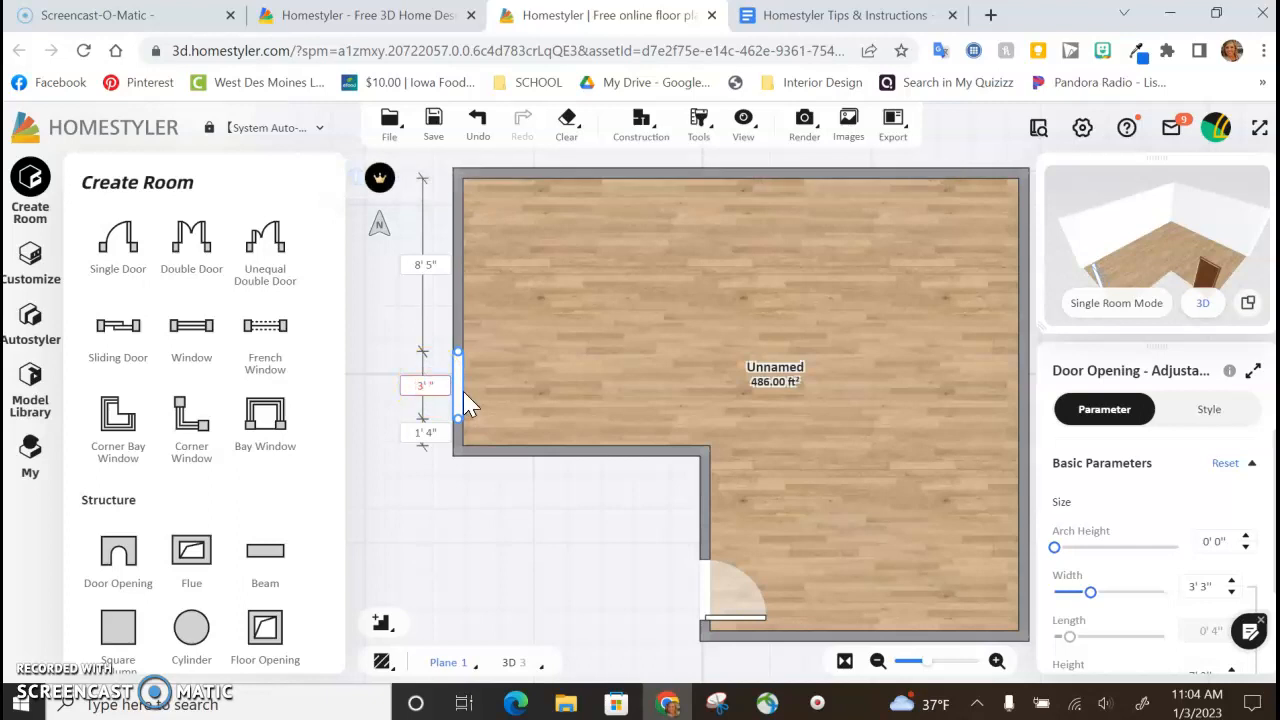
key(Return)
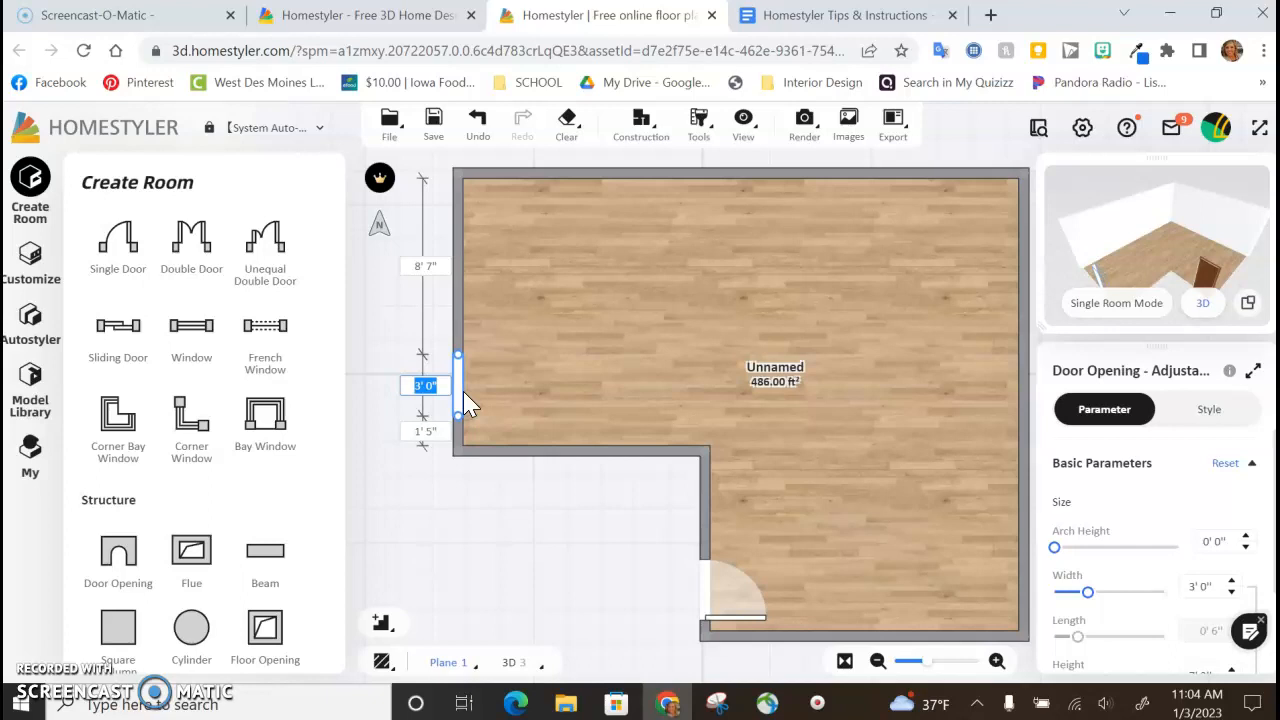
click(425, 432)
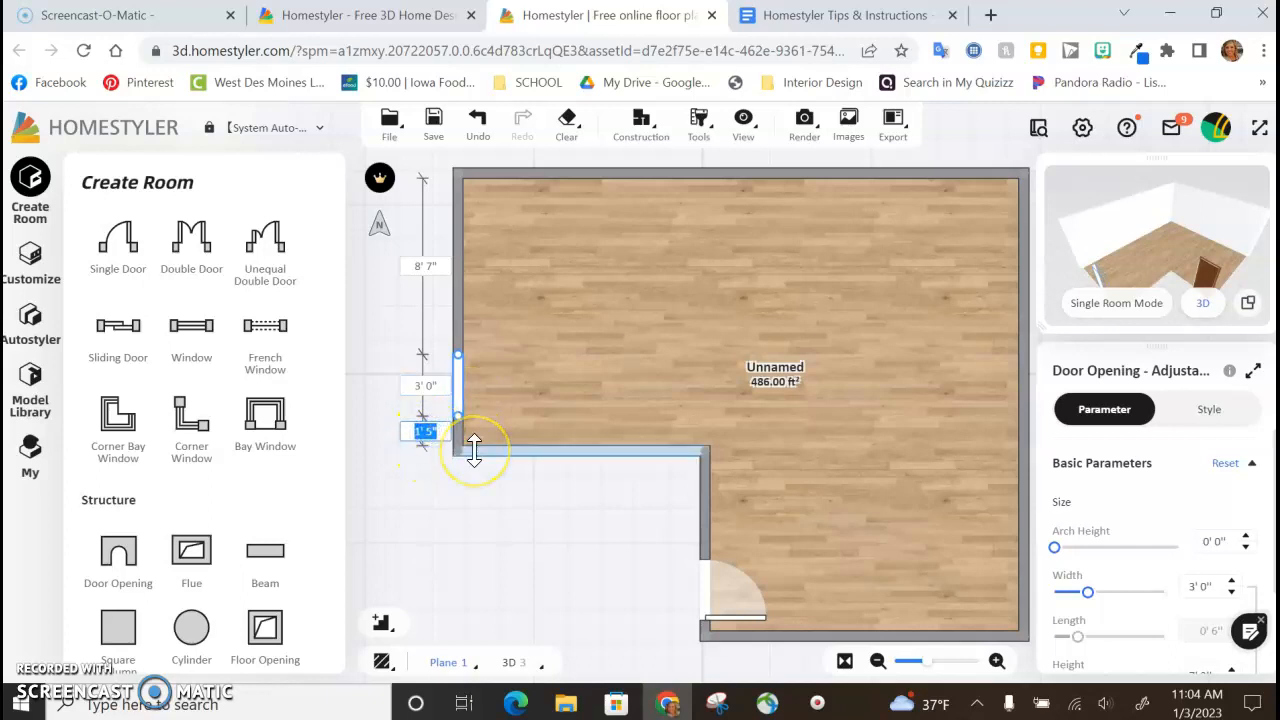
key(Return)
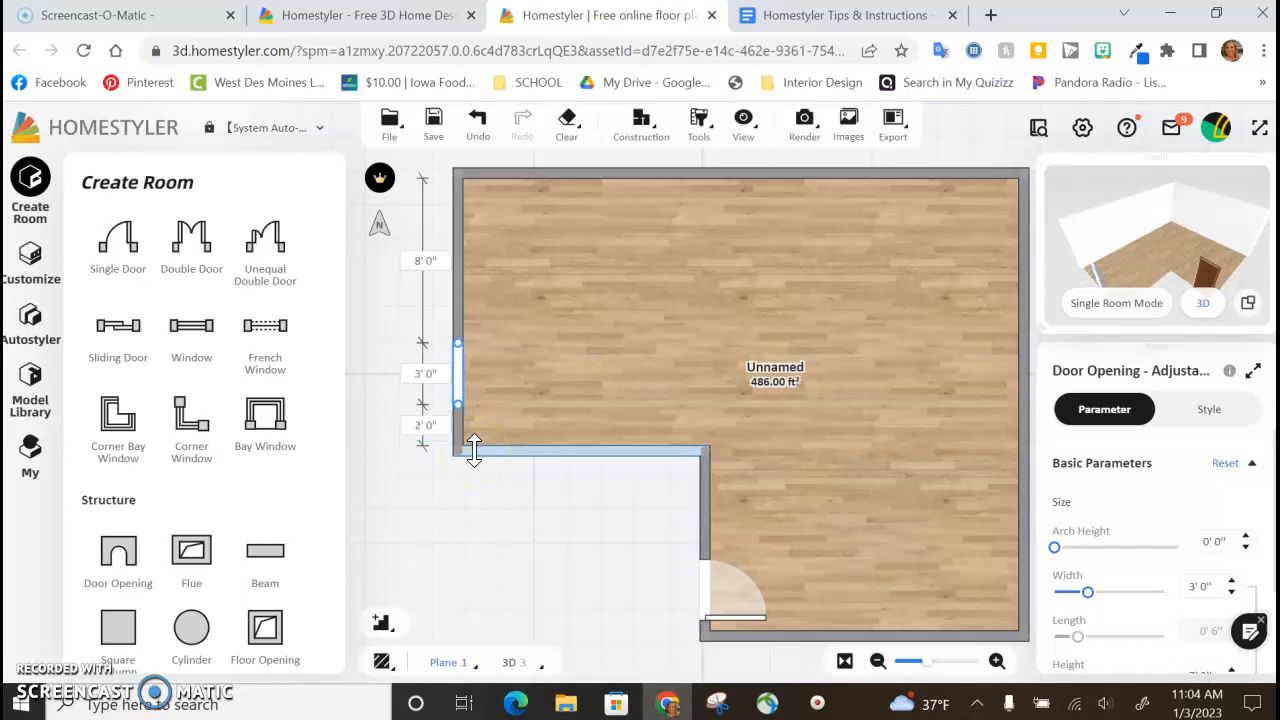
click(475, 530)
- Place a sliding door about 4' 11" wide in the upper 27' wall, about 2' 5" from its right corner
drag(621, 557, 553, 558)
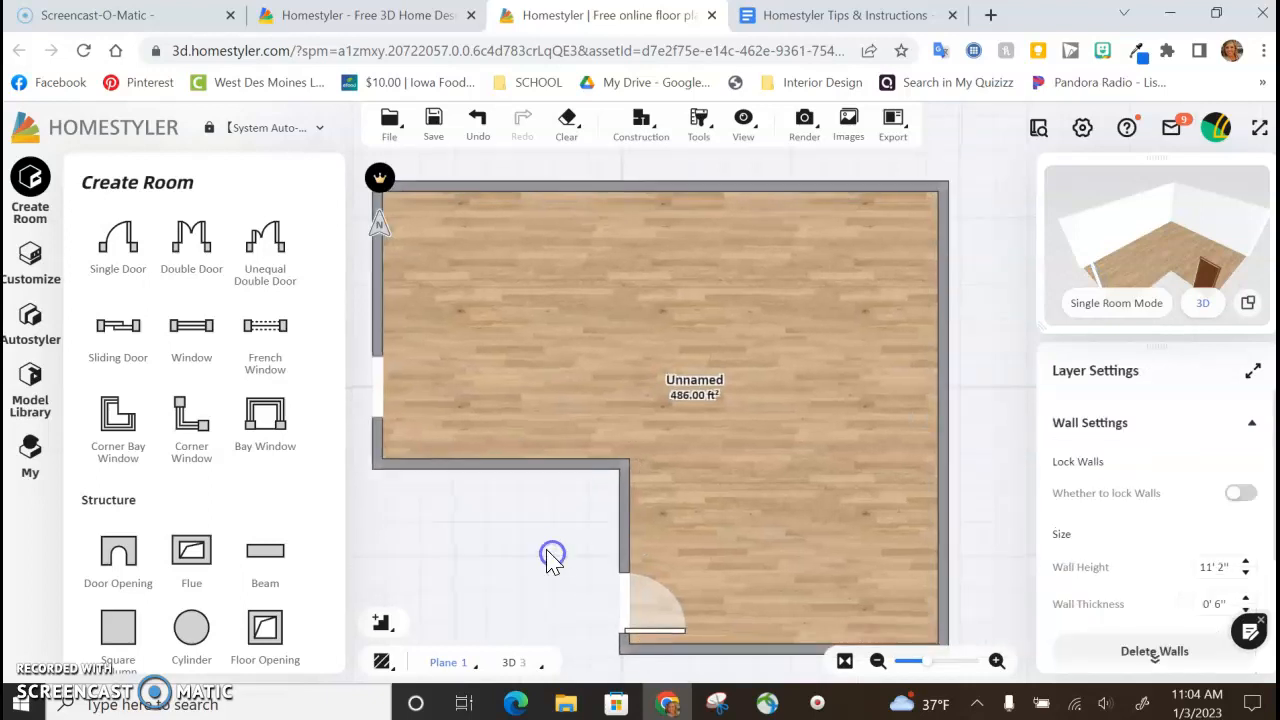
scroll(548, 530, down, 1)
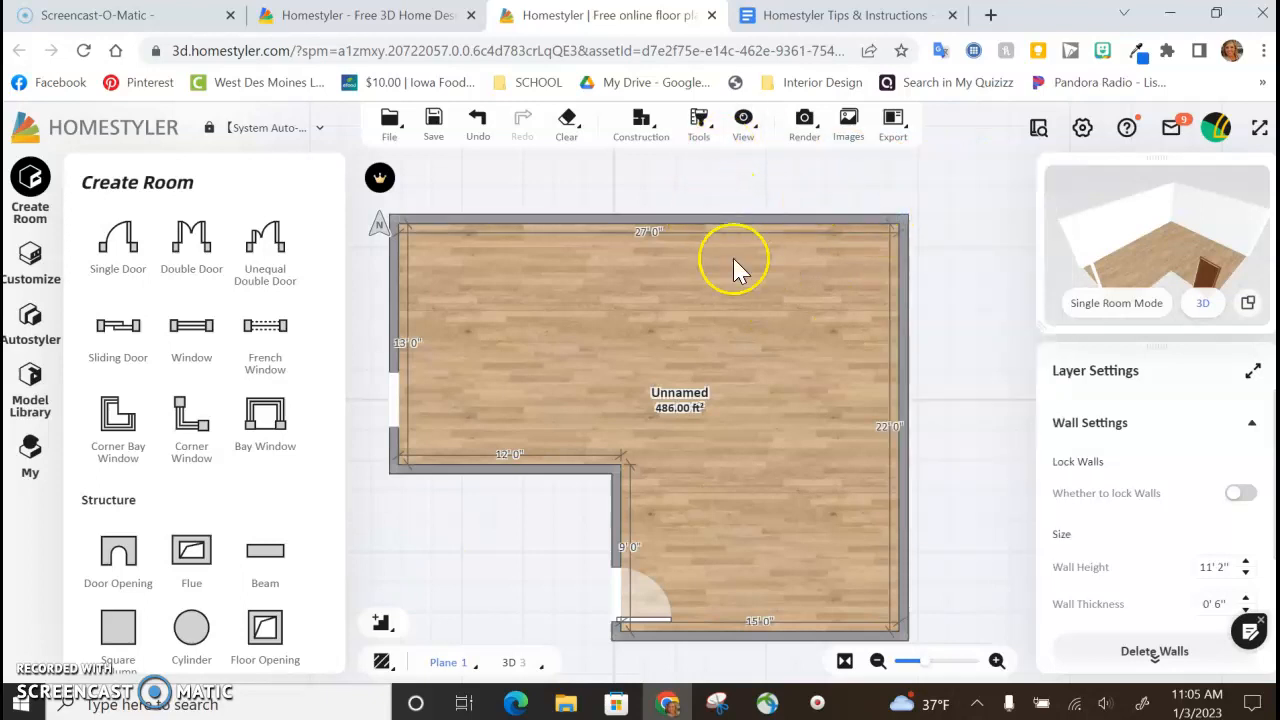
click(117, 330)
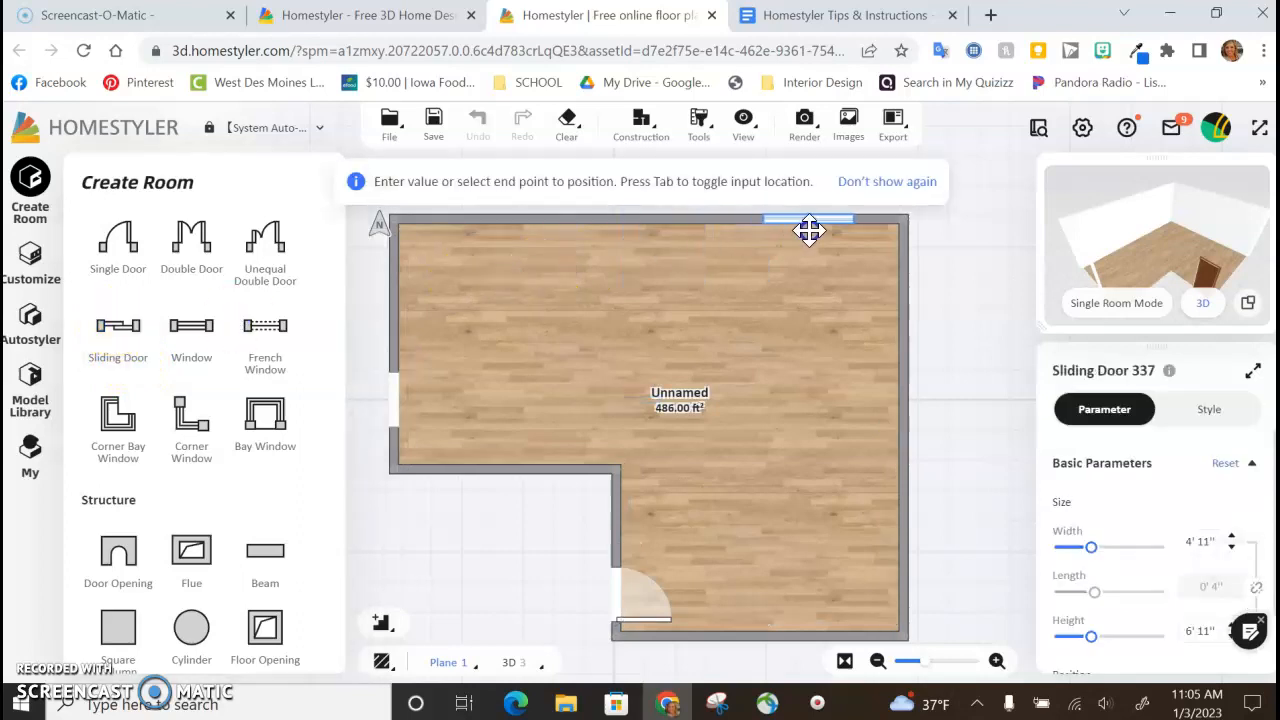
click(809, 230)
- Set the sliding door's width to 8' and its distance from the right corner of the 27' wall to 2'
drag(929, 271, 905, 358)
scroll(846, 370, up, 1)
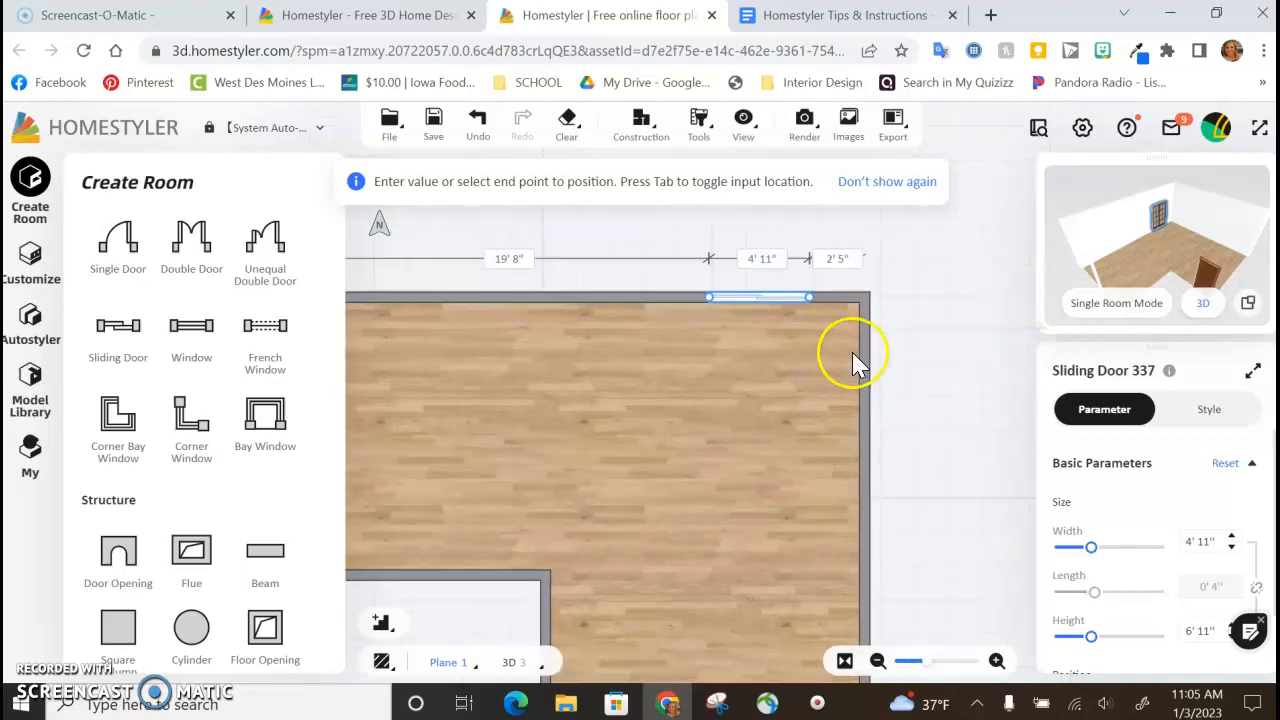
click(758, 260)
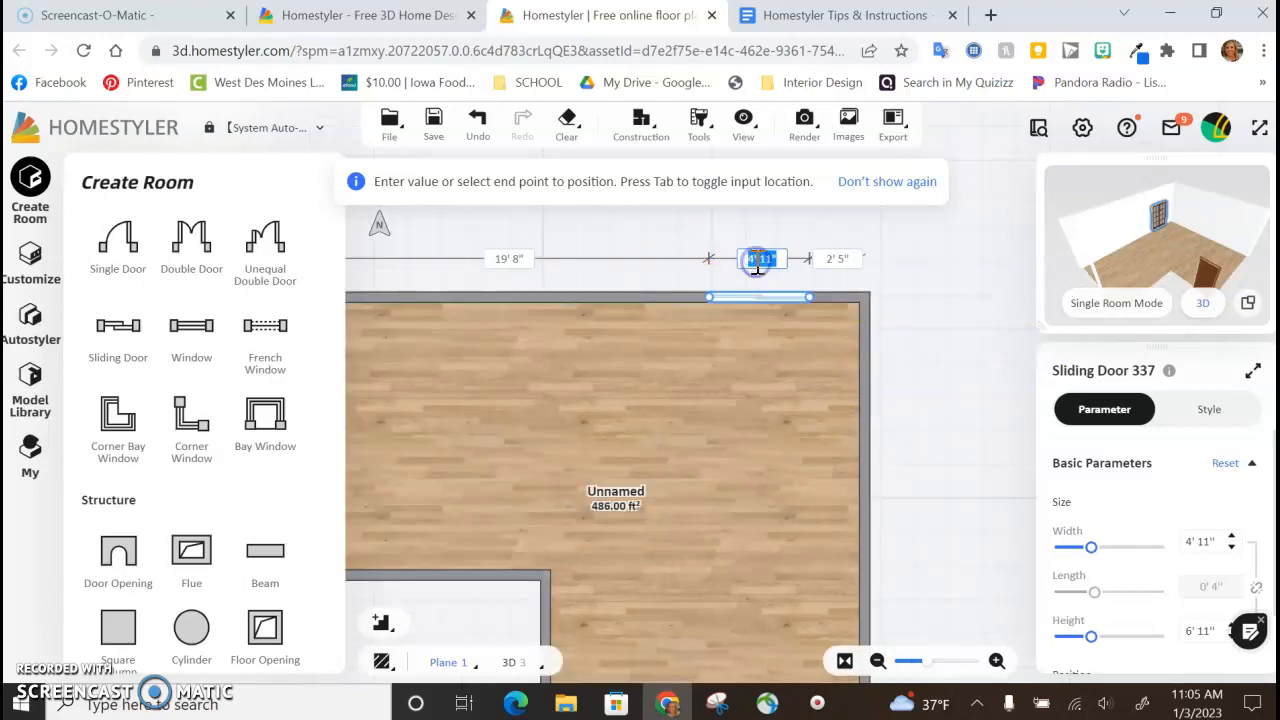
key(Return)
click(918, 318)
click(757, 297)
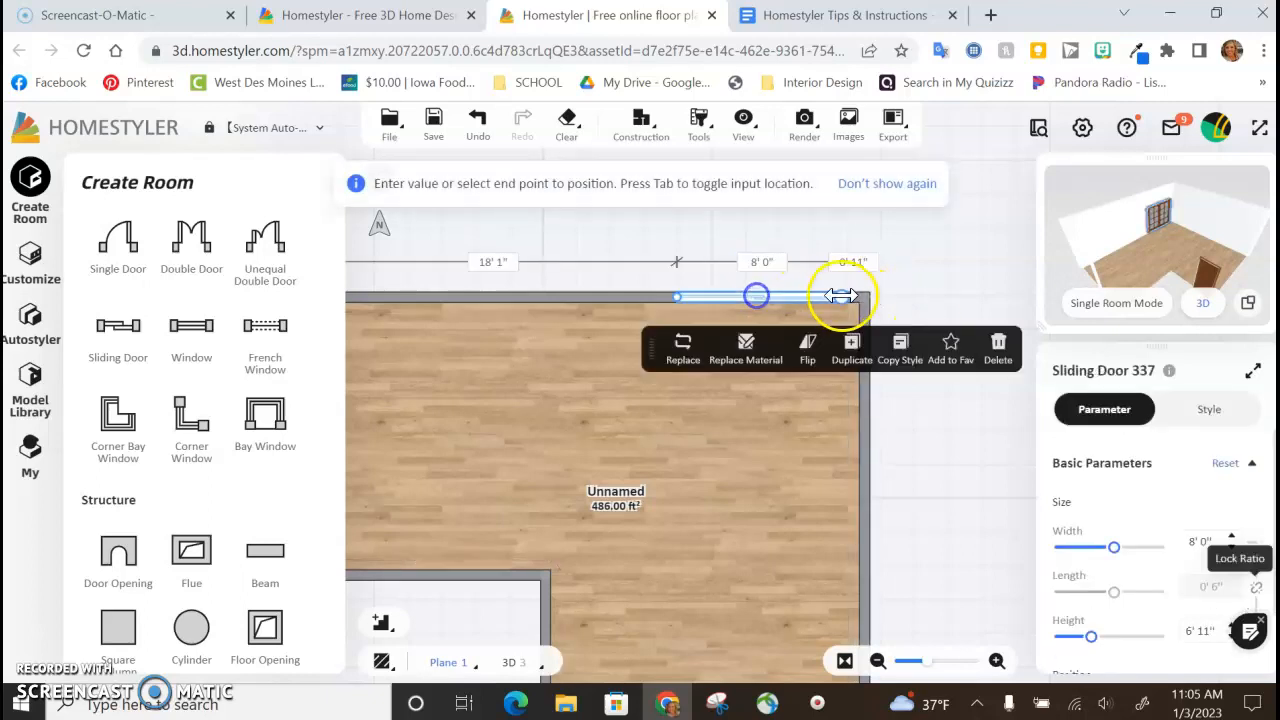
click(848, 262)
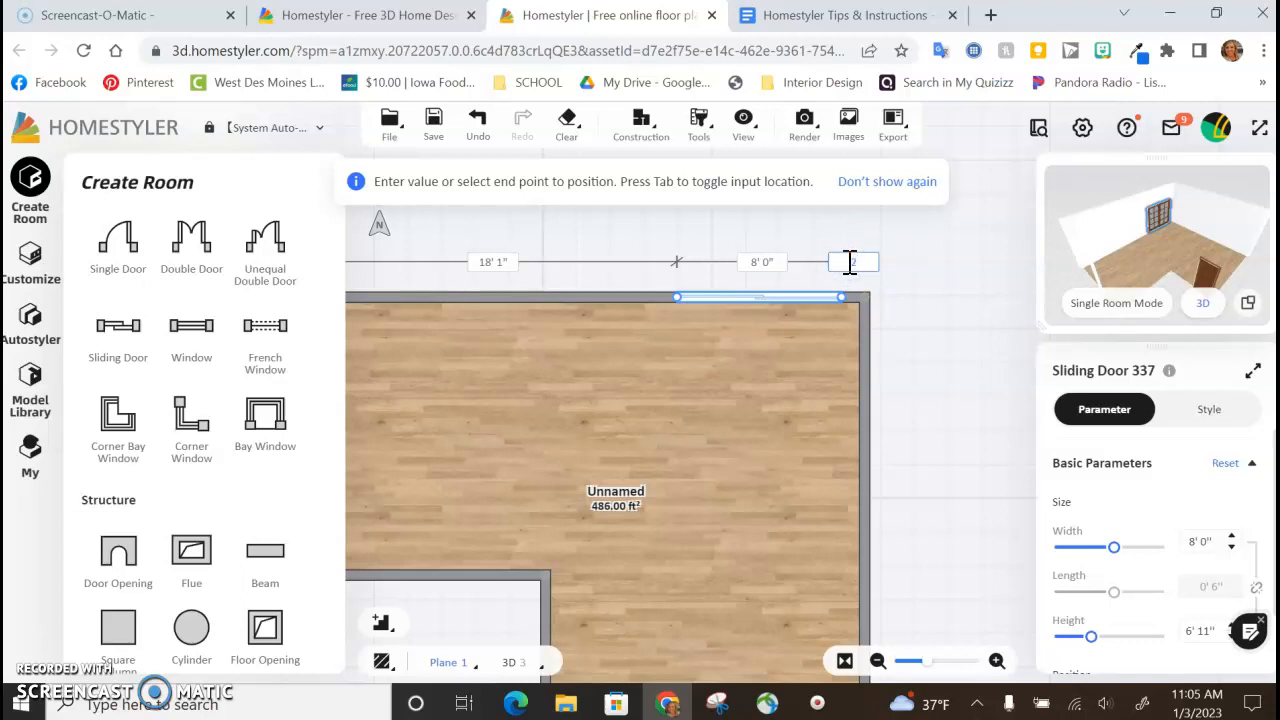
text(2)
key(Return)
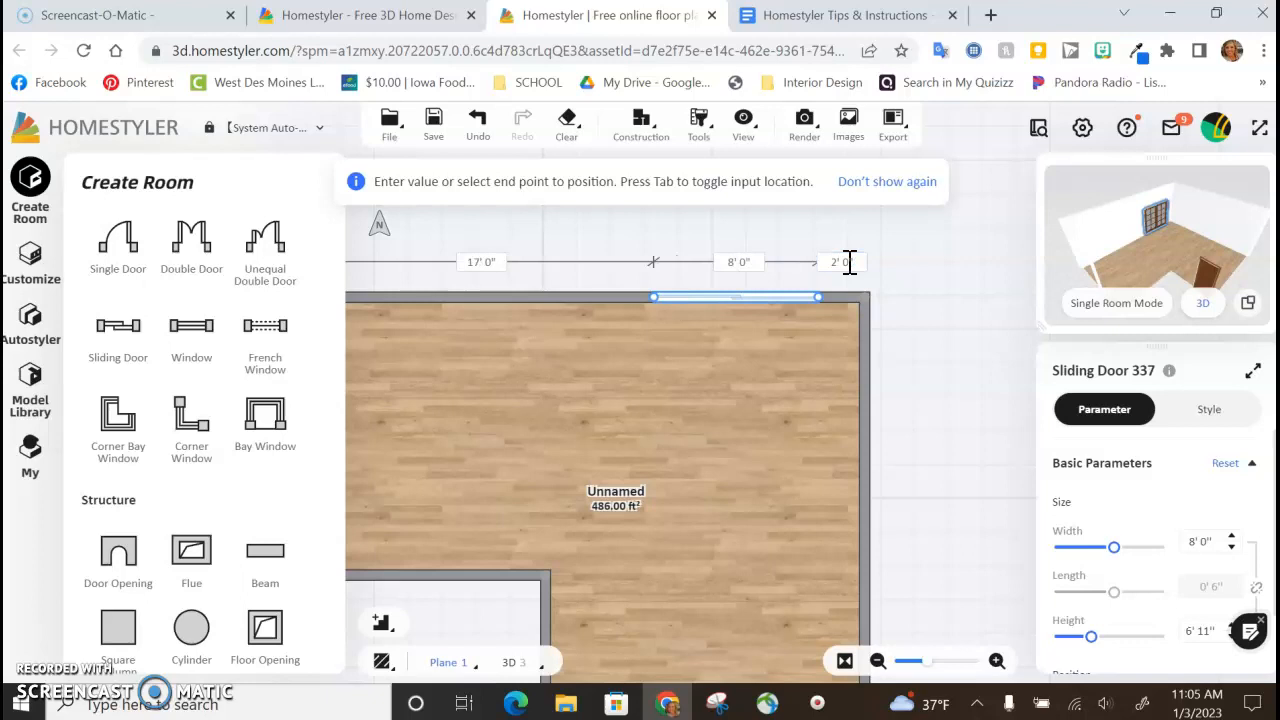
- Place a window about 2' 9" wide in the upper 27' wall, about 3' 11" from its left corner
drag(911, 303, 914, 305)
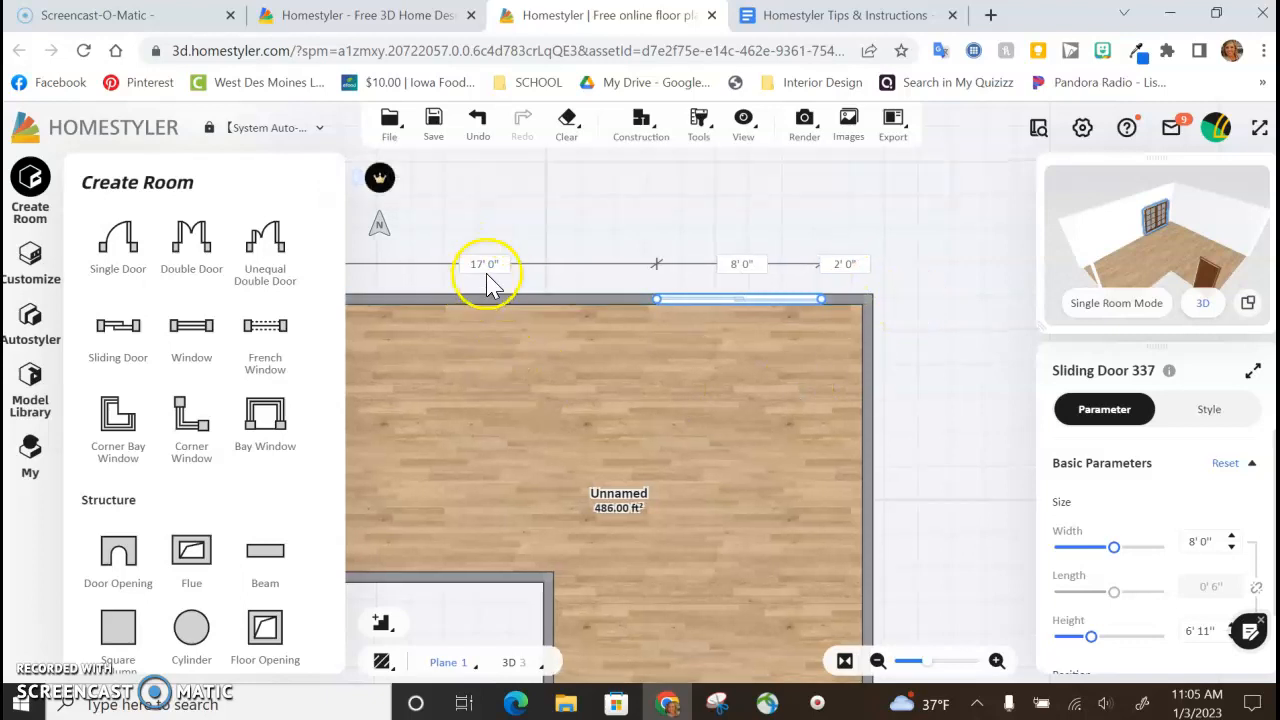
scroll(897, 409, down, 1)
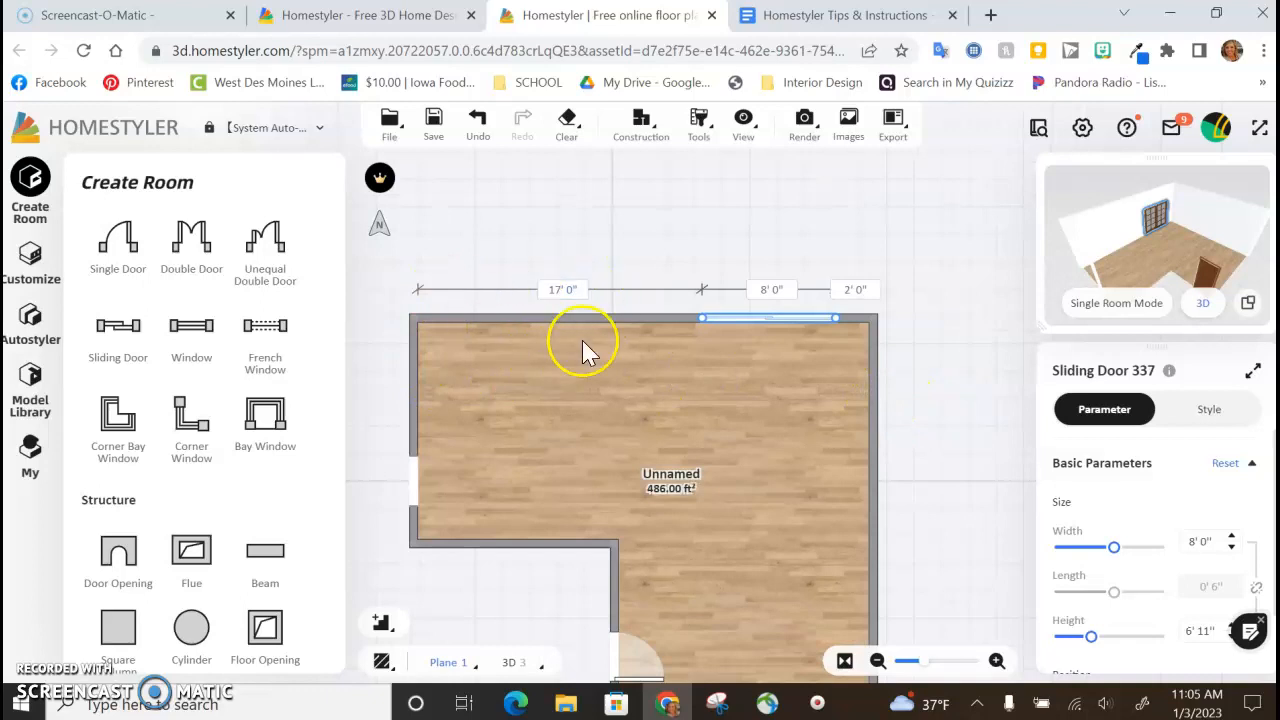
drag(586, 609, 569, 526)
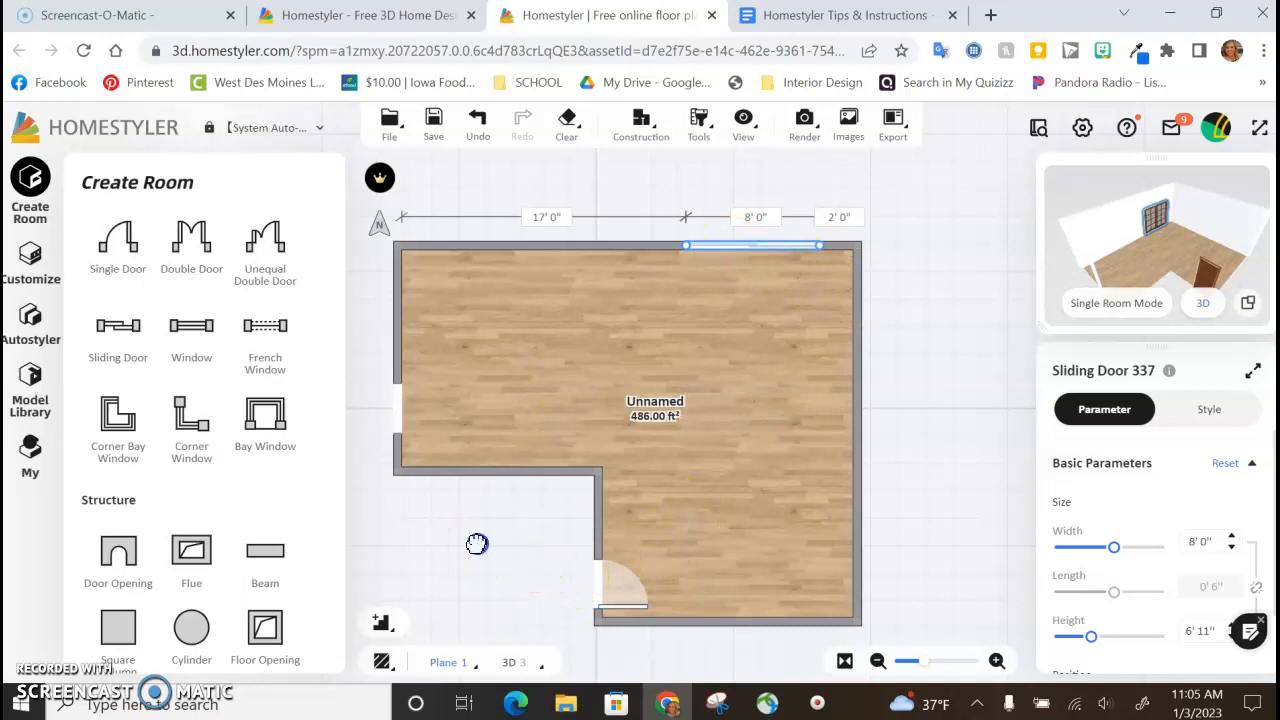
drag(477, 546, 489, 545)
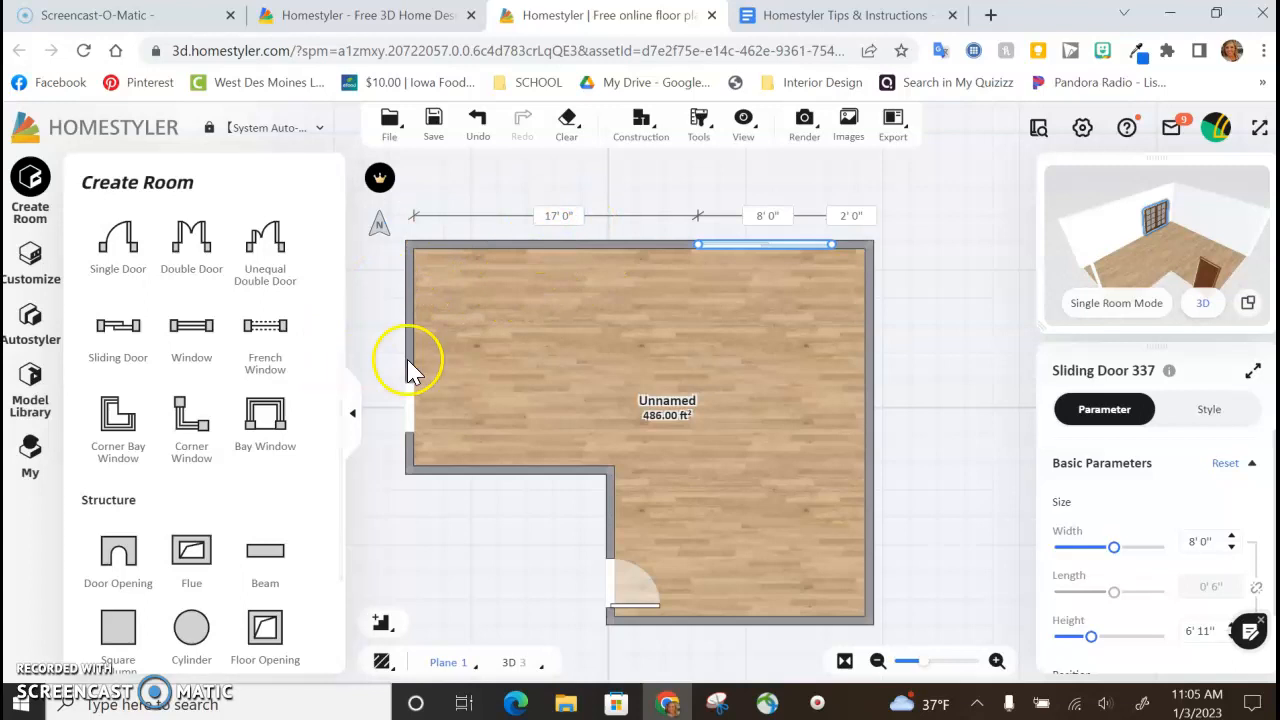
click(190, 338)
click(506, 262)
- Set the upper wall window's width to 6' and its distance from the left corner to 3'
click(502, 211)
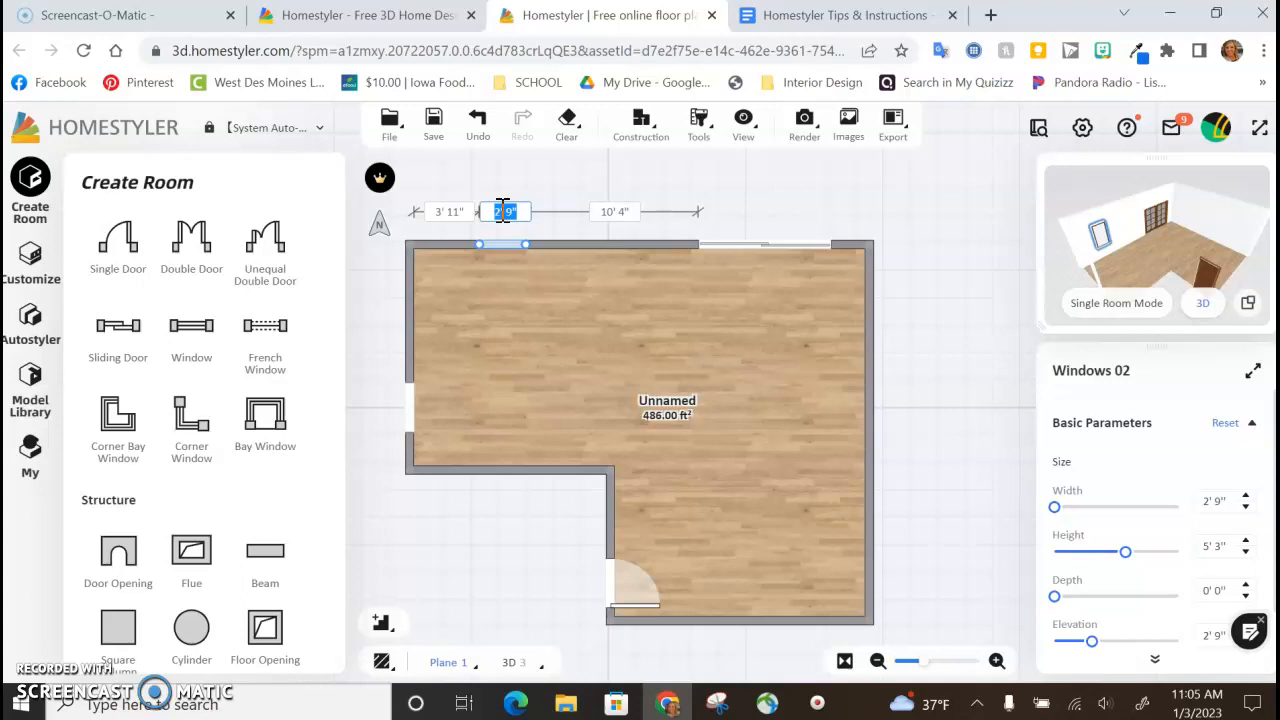
text(6)
key(Return)
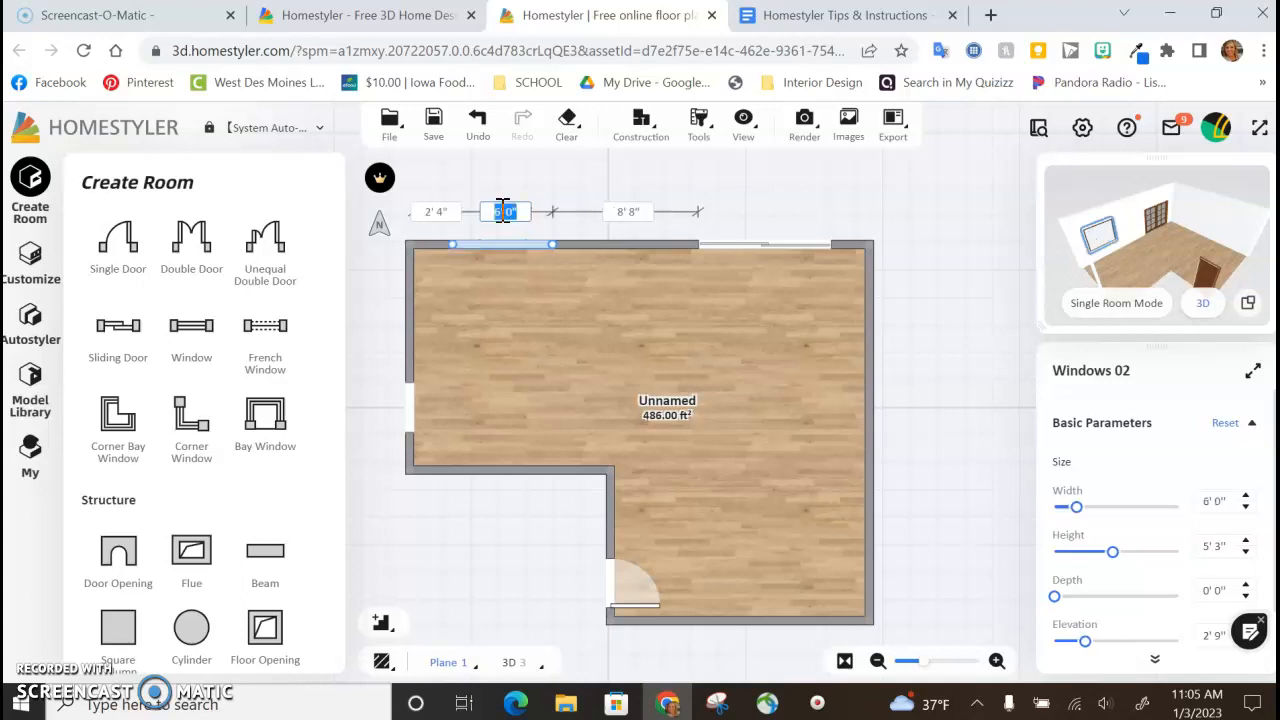
click(437, 213)
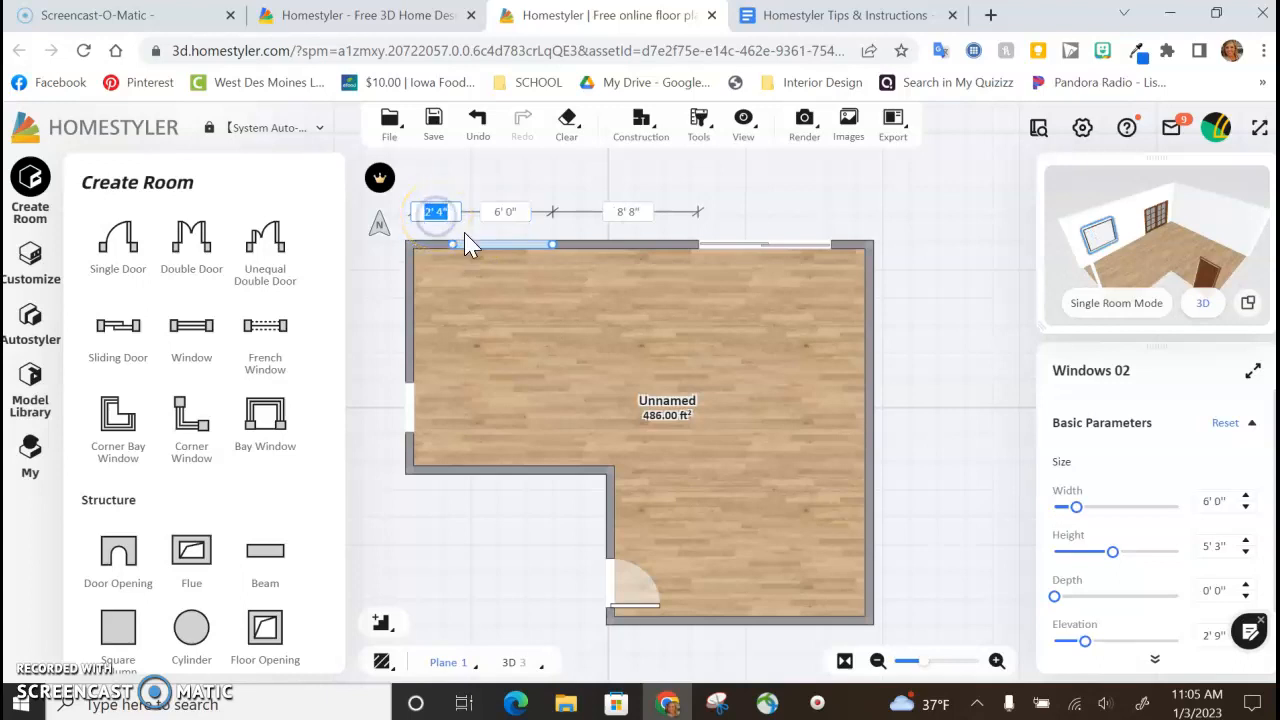
text(3)
key(Return)
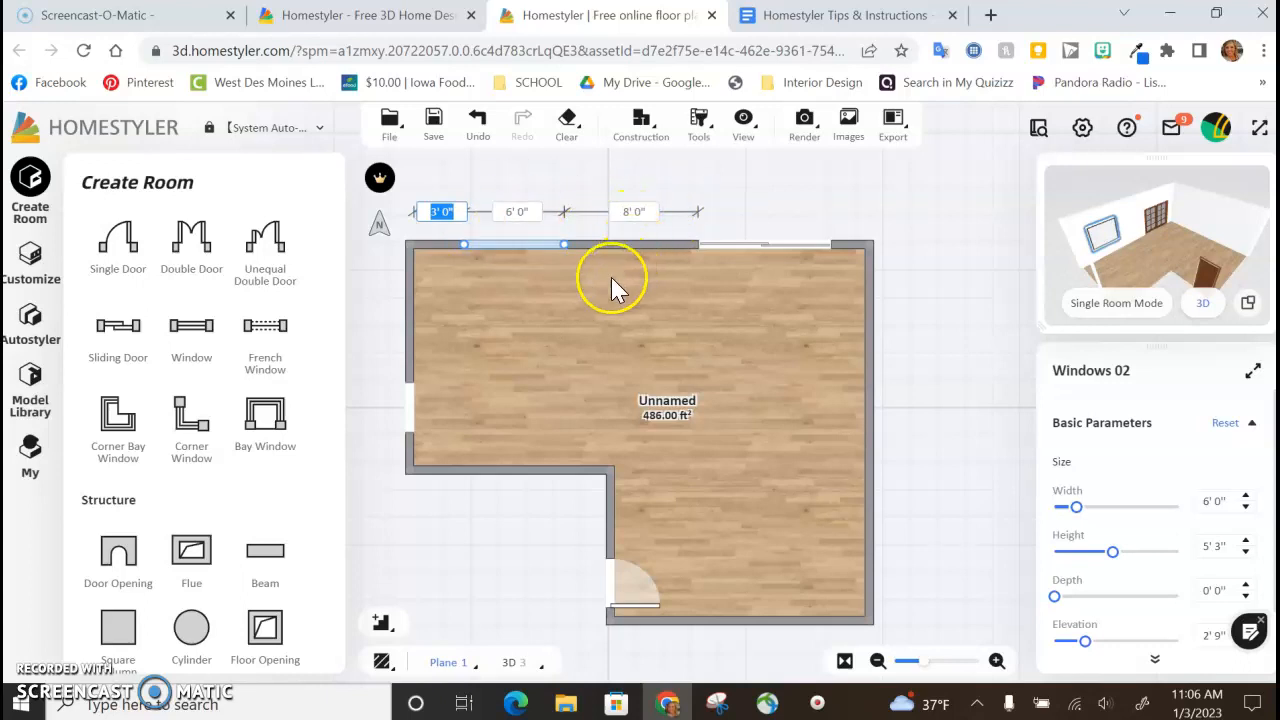
click(929, 340)
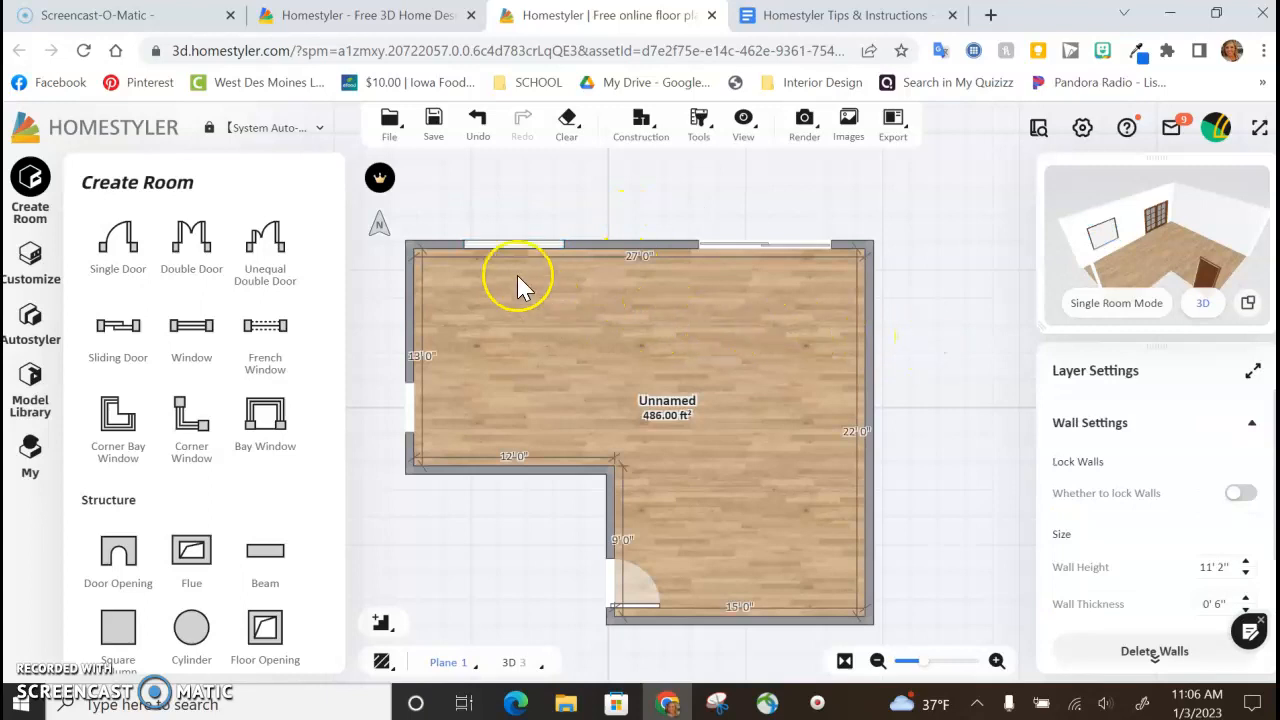
- Place a window about 2' 9" wide in the lower 15' wall, about 2' 9" from its right corner
drag(930, 545, 903, 466)
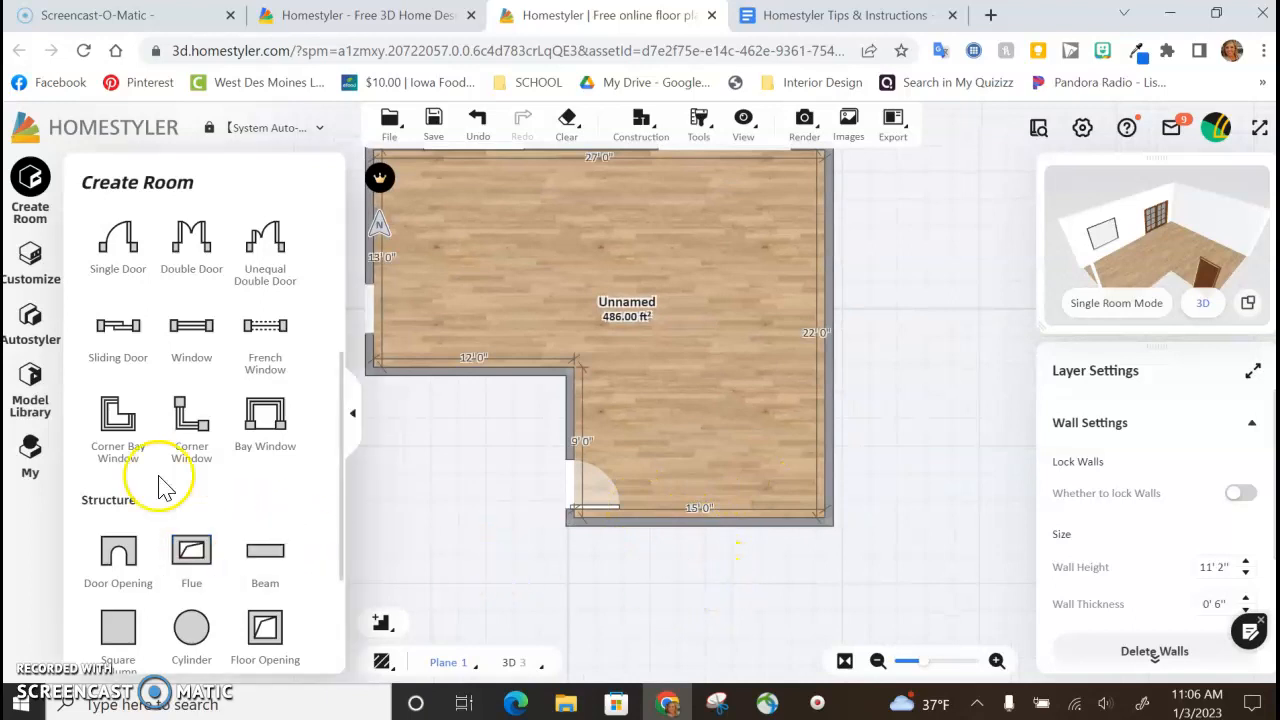
click(197, 337)
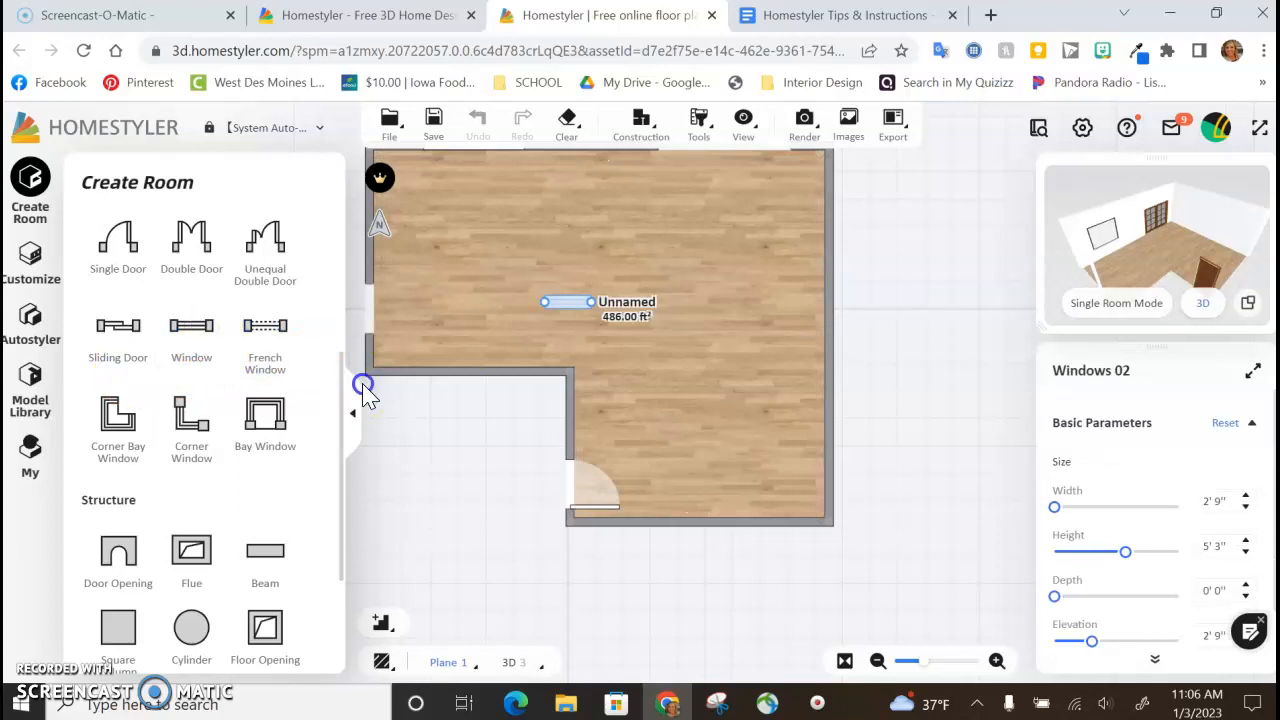
click(765, 552)
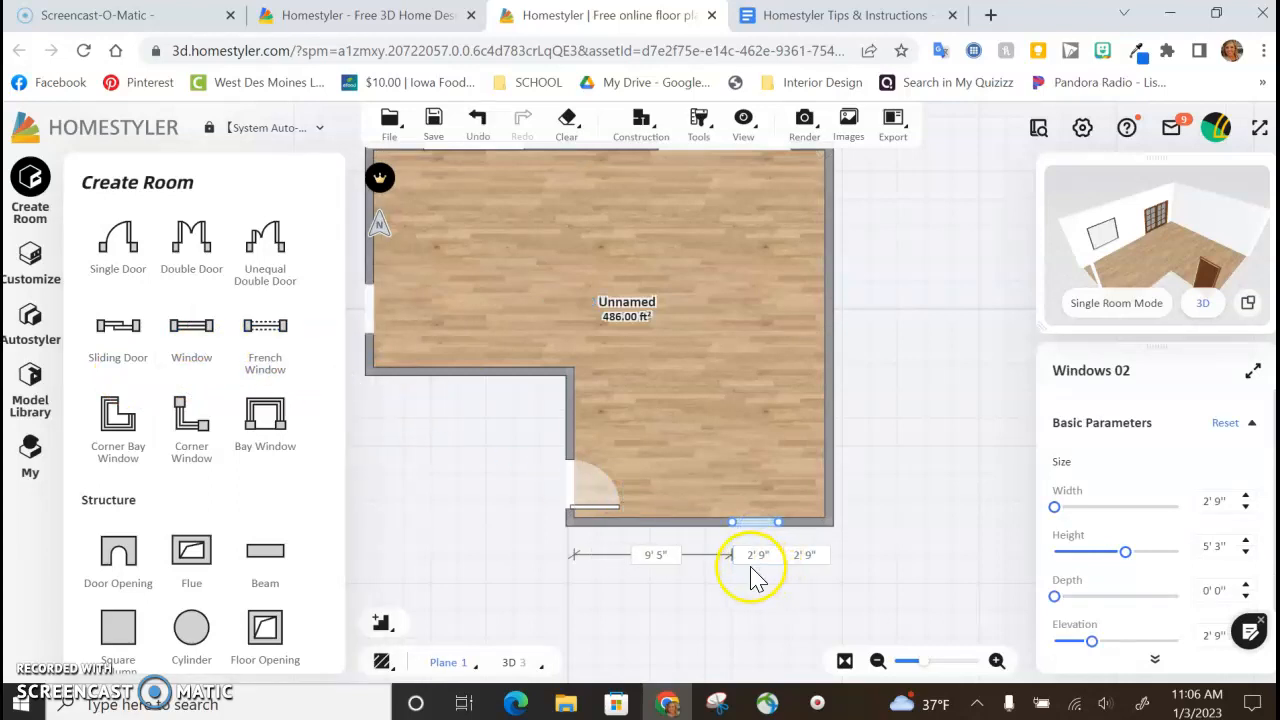
- Set the lower wall window's width to 3' and its distance from the right corner to 3'
click(755, 555)
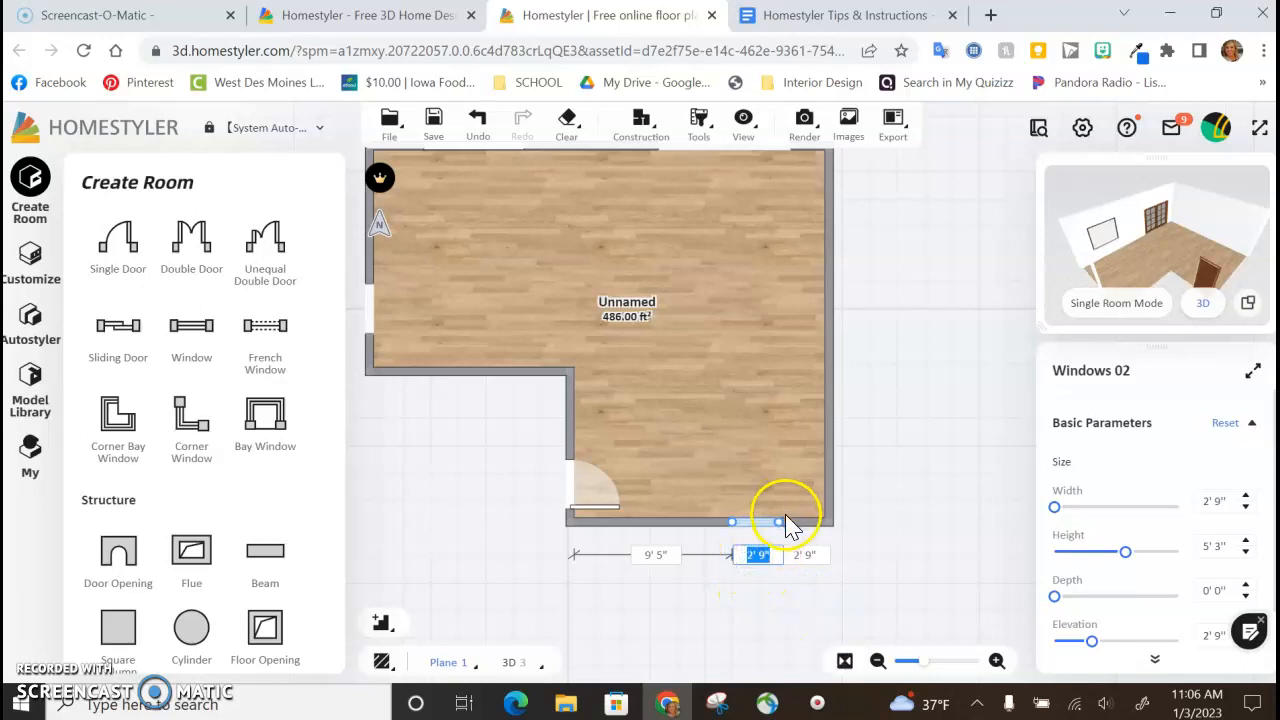
click(938, 598)
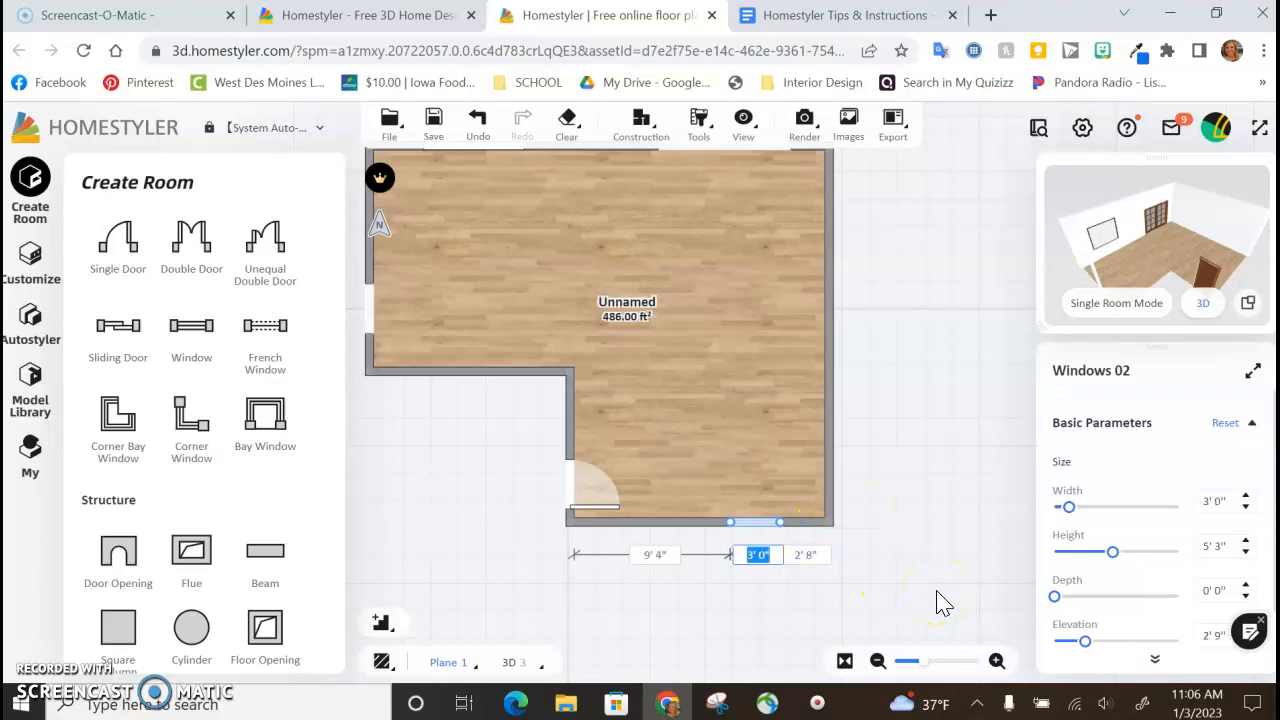
click(806, 556)
double_click(806, 556)
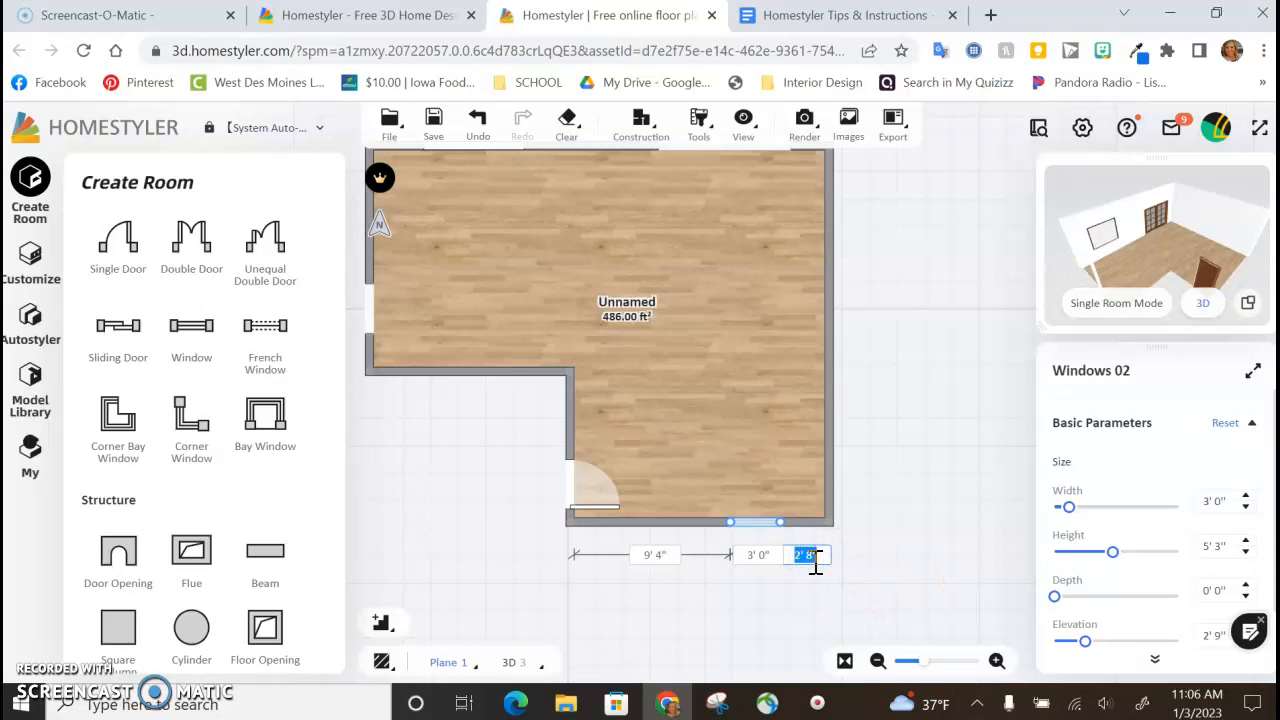
text(3)
key(Return)
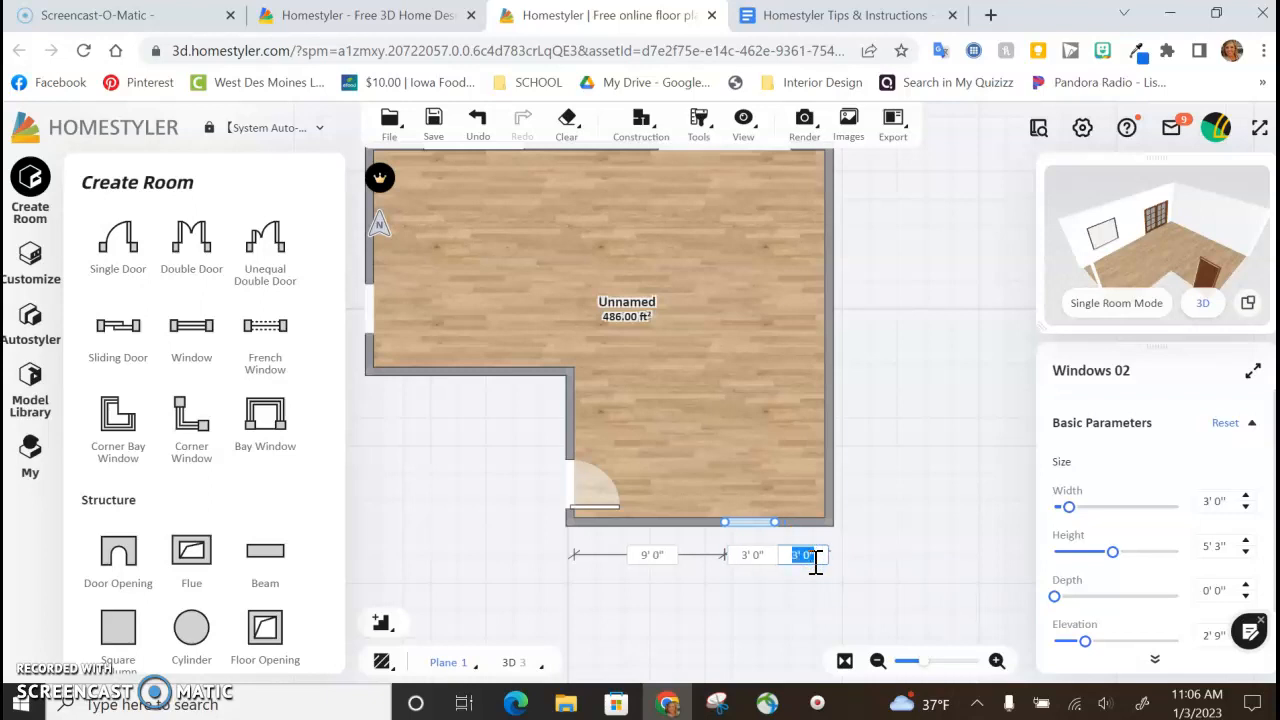
click(880, 563)
- Duplicate the 3' window and place the copy in the same 15' wall, 3' from the wall's left corner
click(643, 510)
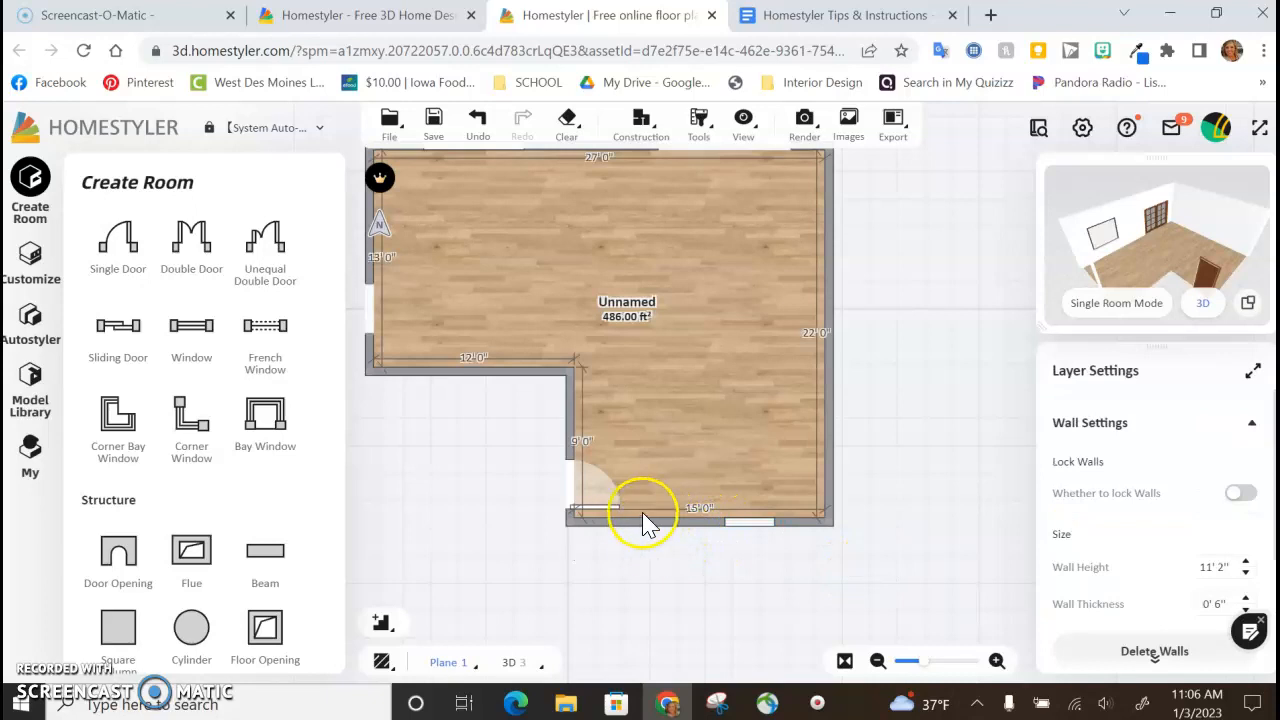
click(750, 524)
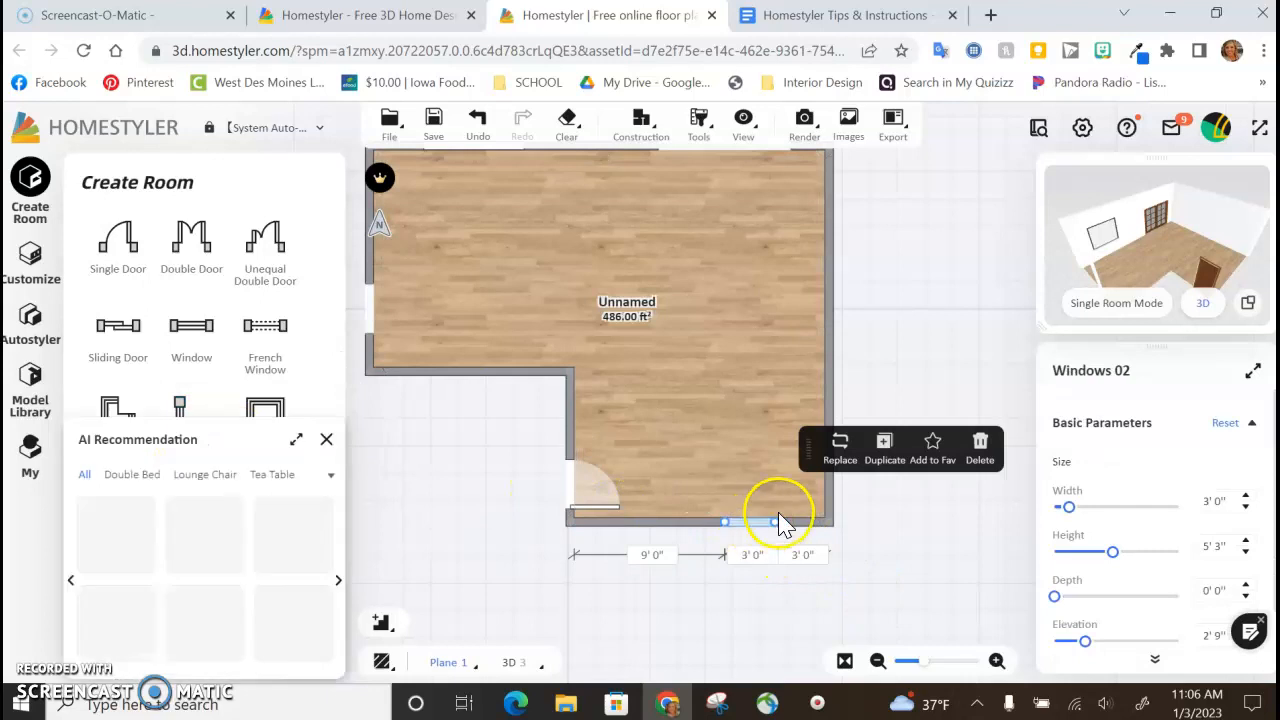
click(884, 447)
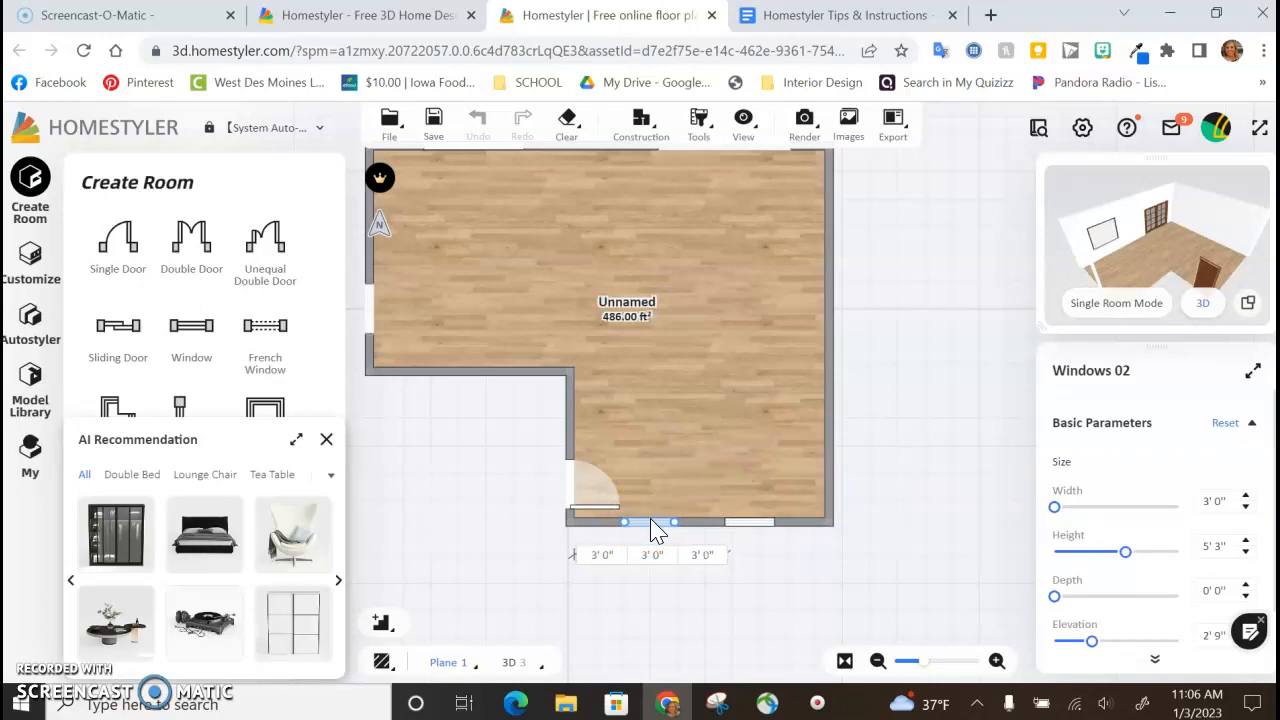
drag(651, 528, 699, 606)
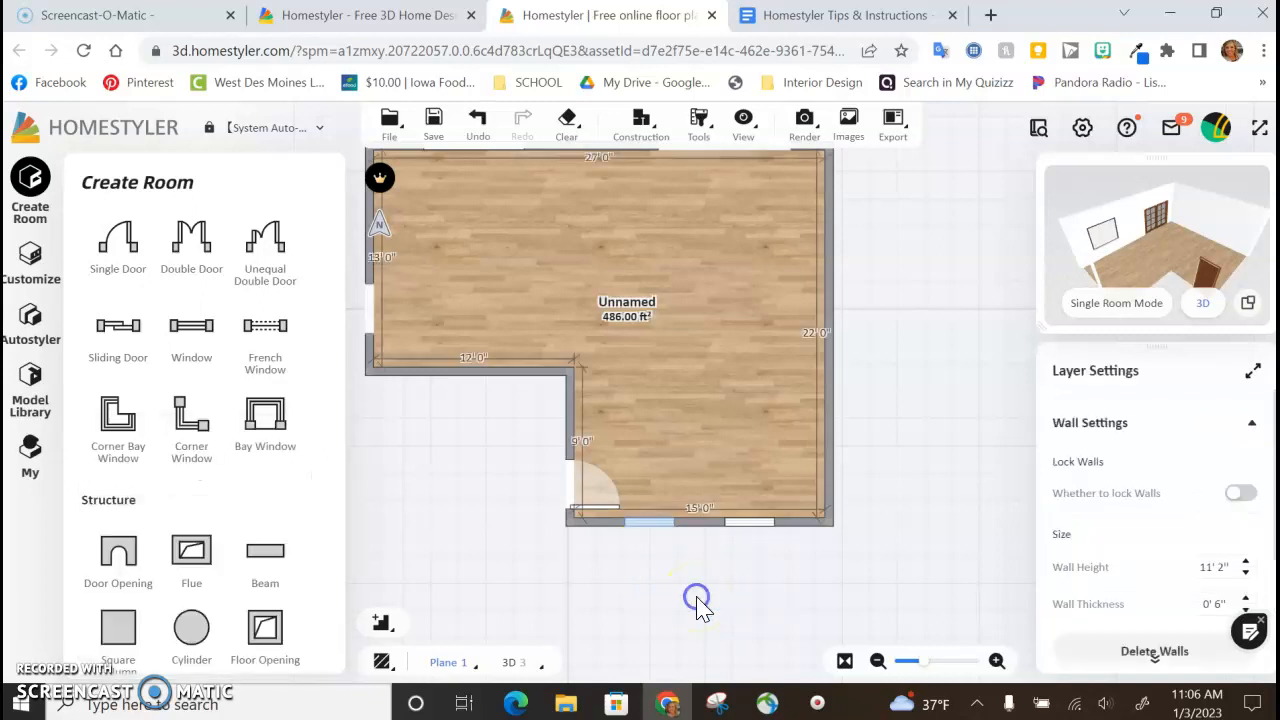
- Check the duplicated window's width and its distances to the left corner and the neighbouring window
click(689, 540)
click(656, 527)
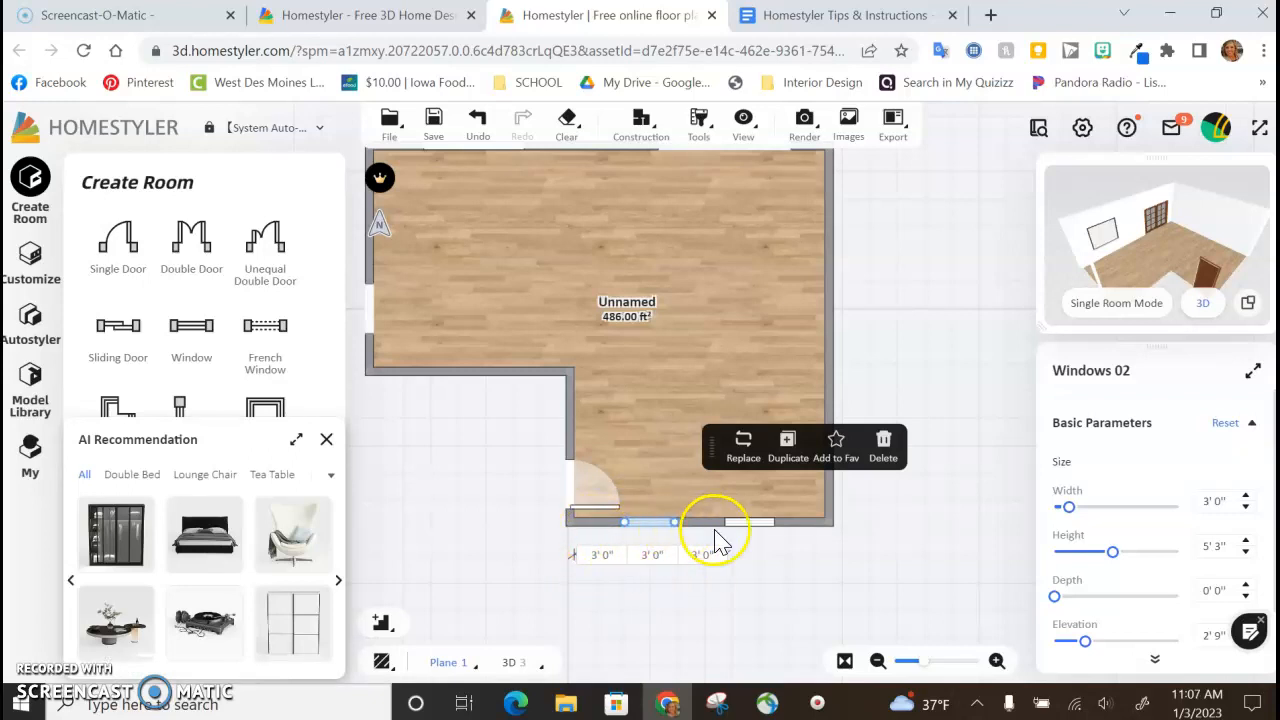
click(826, 570)
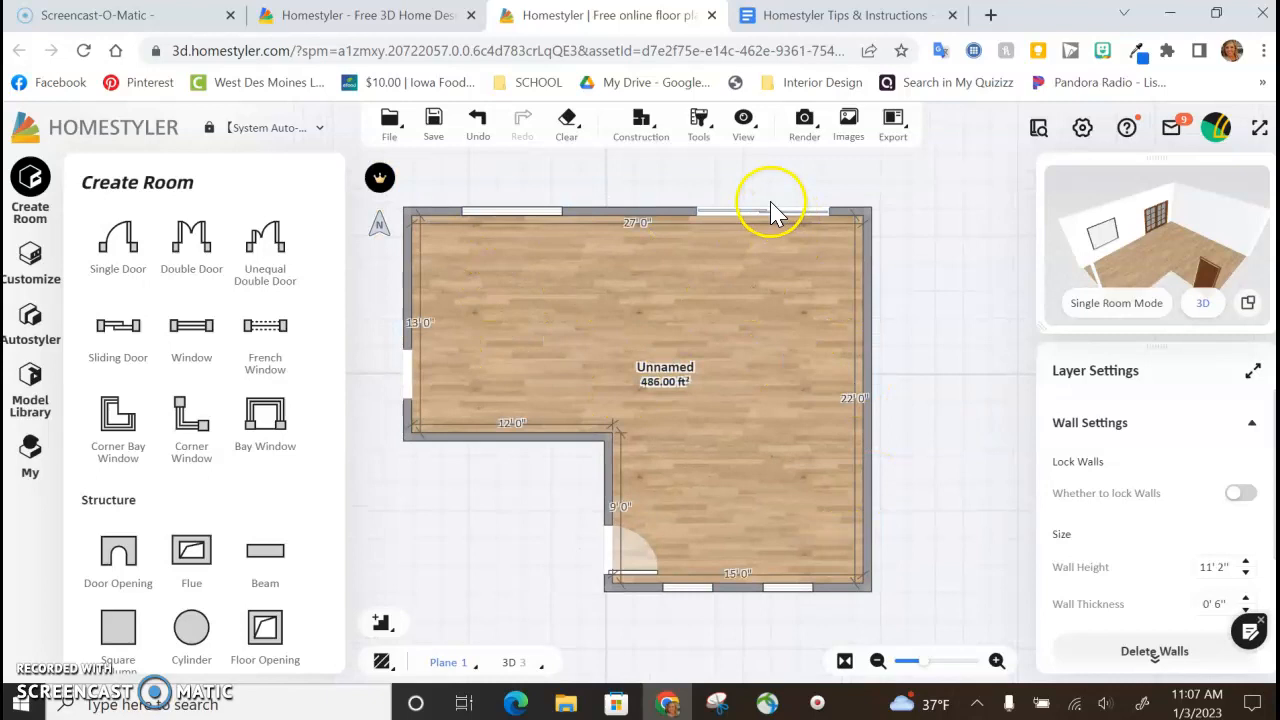
- Enlarge the 3D preview of the room so it shows more beside the floor plan
drag(552, 543, 523, 511)
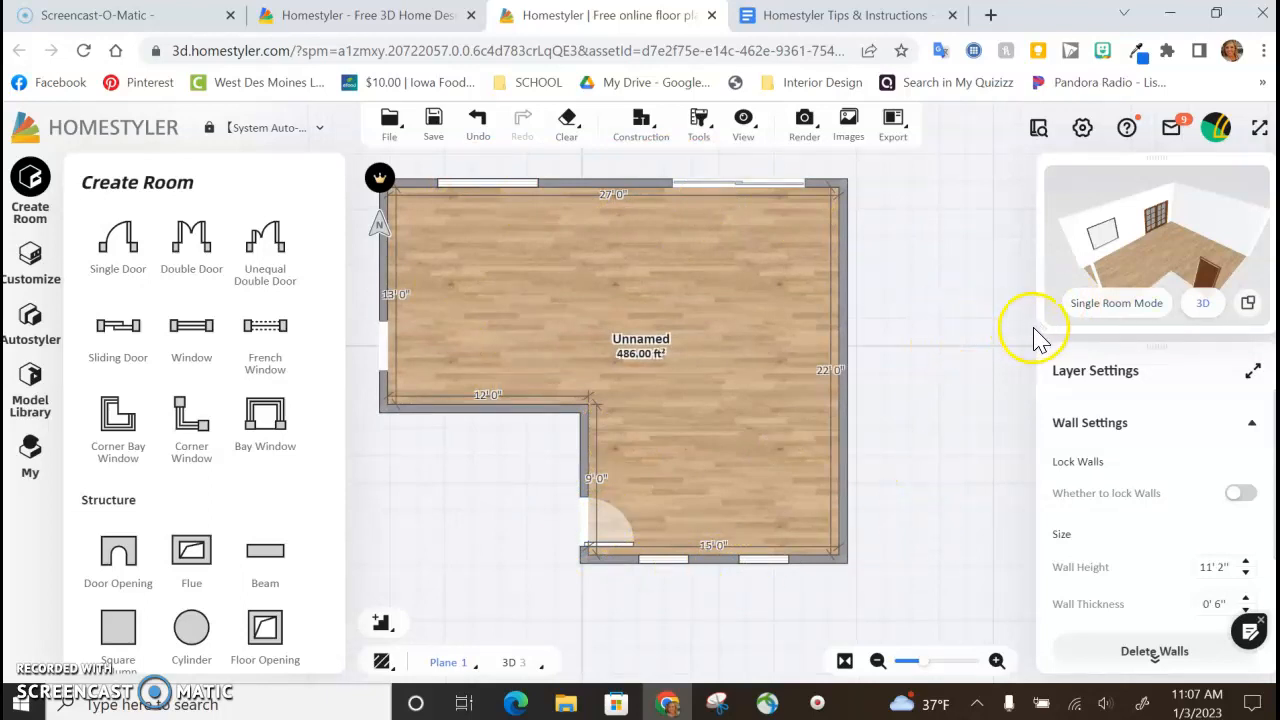
drag(1029, 329, 884, 372)
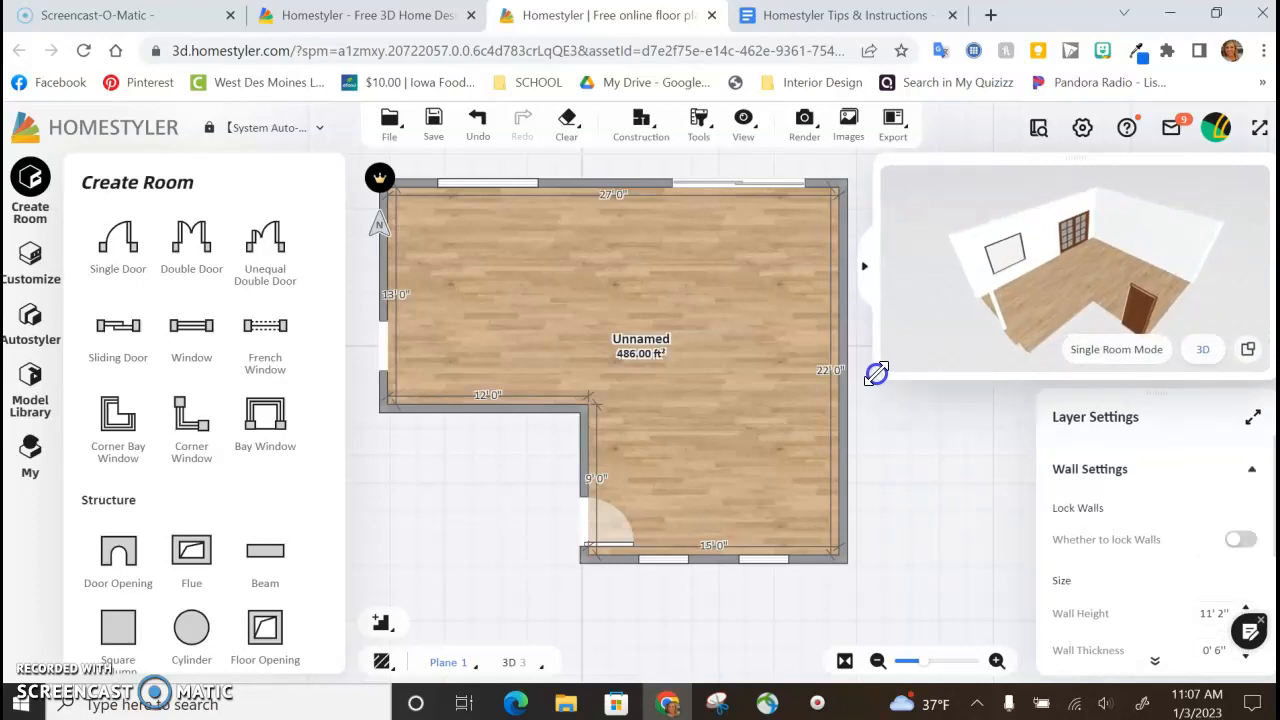
drag(876, 373, 886, 371)
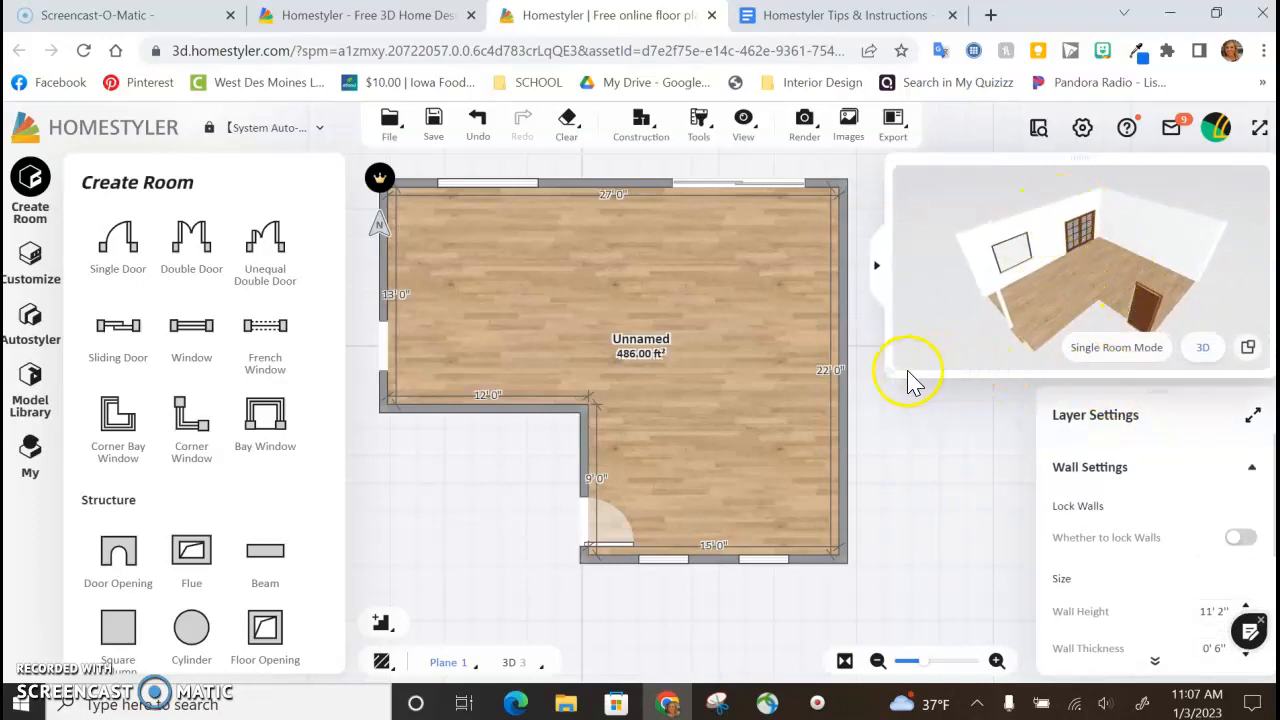
drag(893, 371, 886, 372)
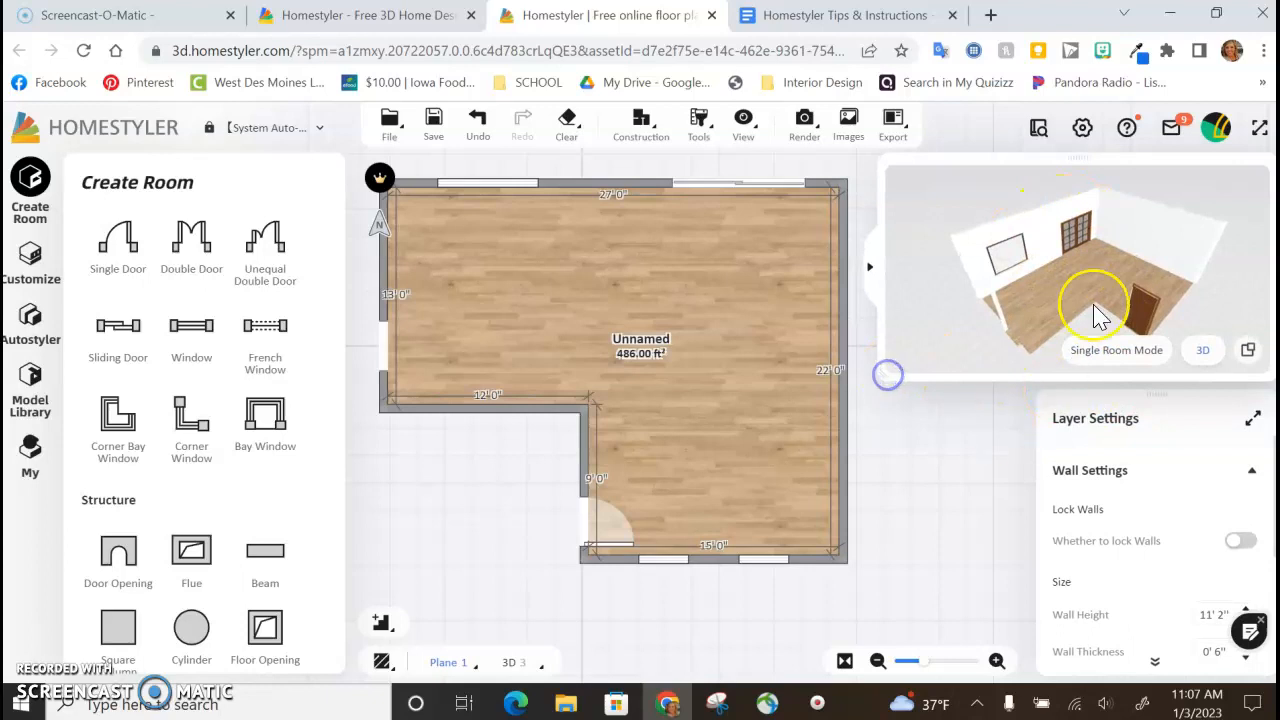
- Examine the room's walls, doors and windows in 3D from several angles, first in the preview and then in the main view
drag(1086, 318, 946, 300)
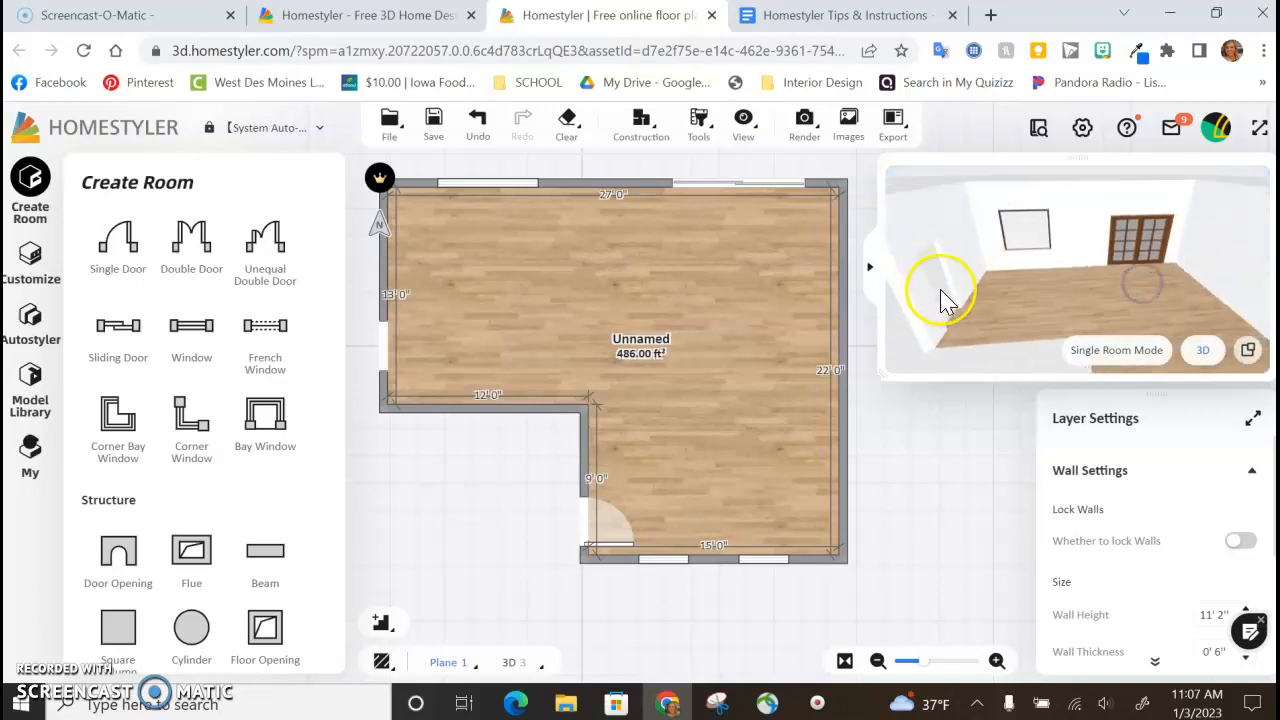
drag(995, 360, 1043, 294)
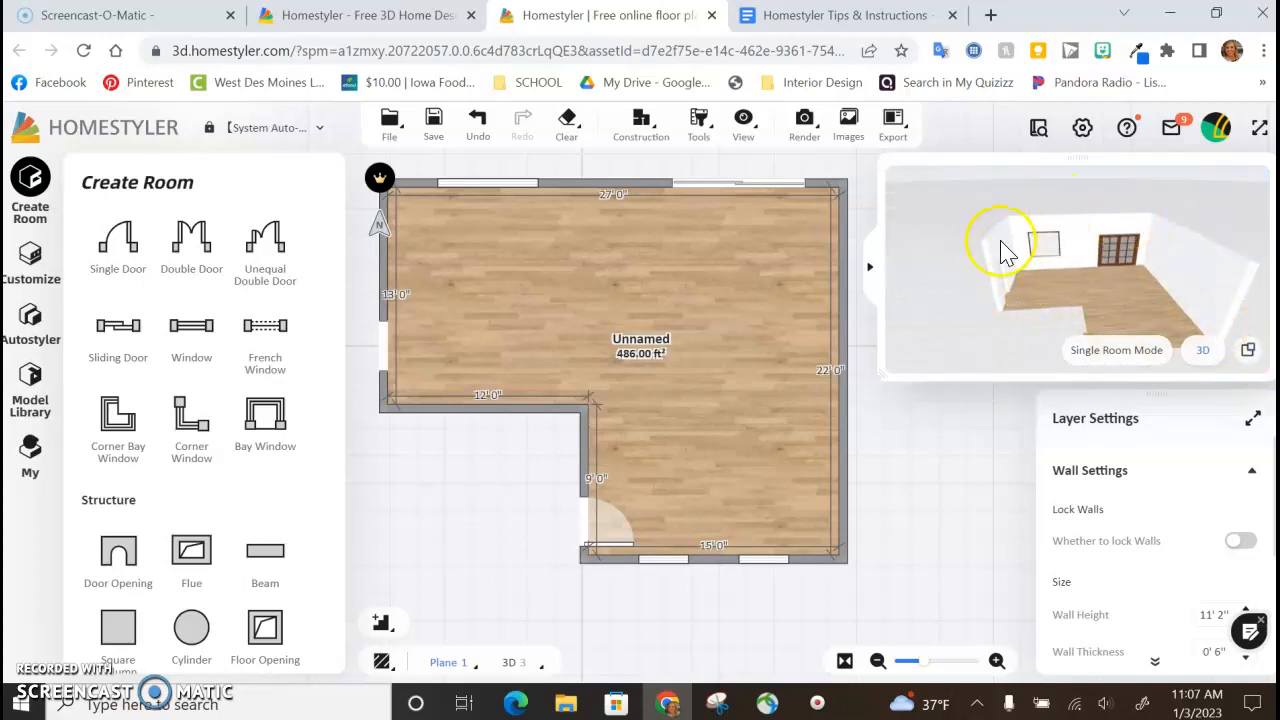
click(1248, 352)
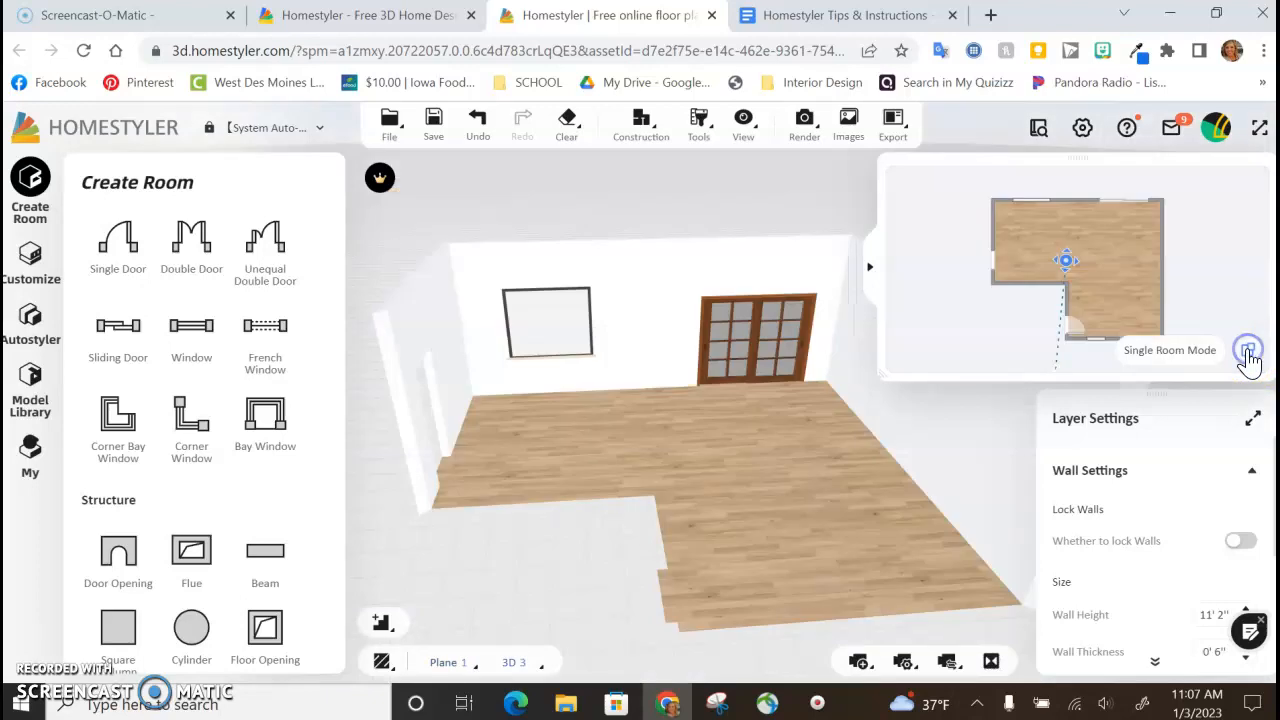
mouse_move(690, 530)
mouse_down()
mouse_move(606, 477)
mouse_move(560, 506)
mouse_move(466, 500)
mouse_move(418, 520)
mouse_move(414, 491)
mouse_up()
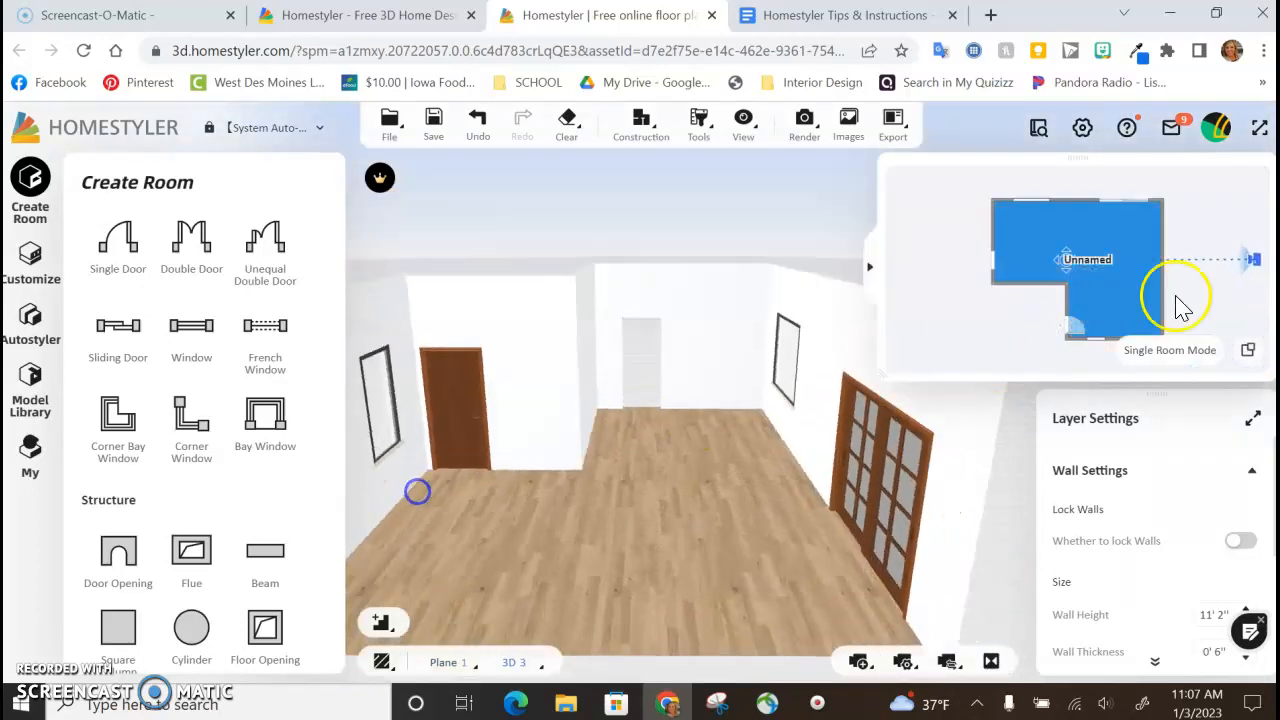
drag(531, 443, 806, 507)
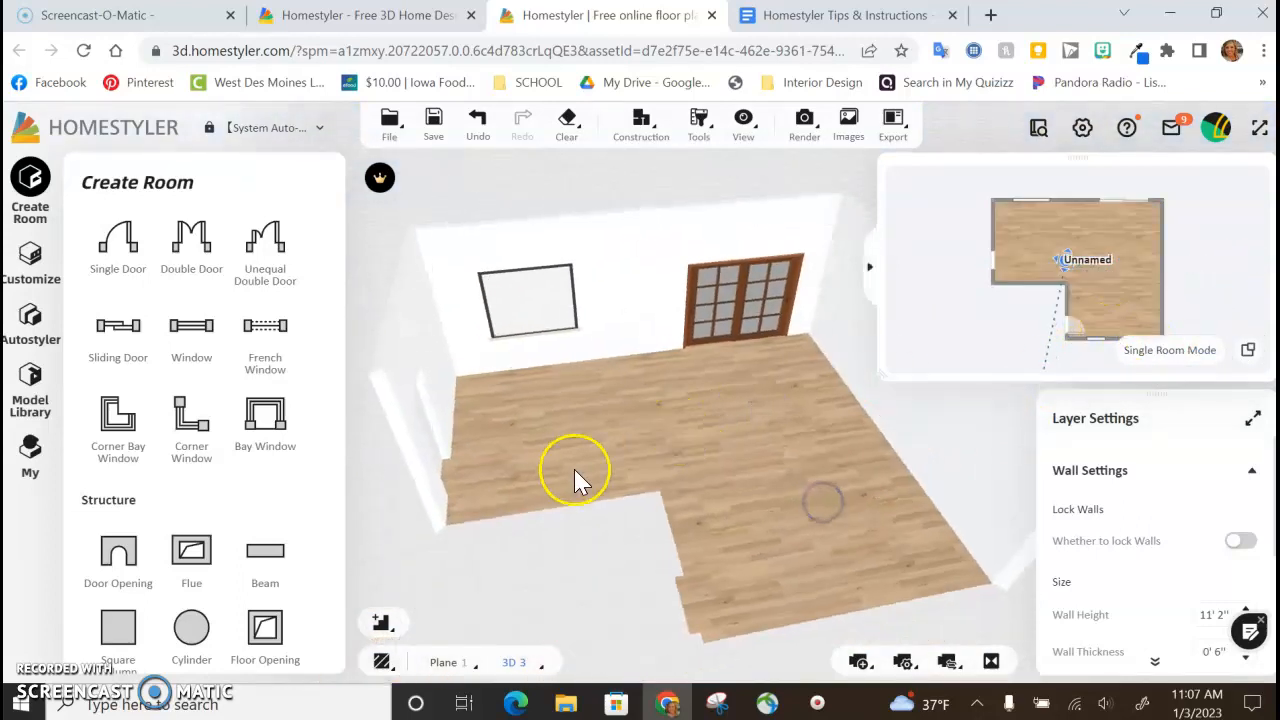
drag(609, 517, 577, 530)
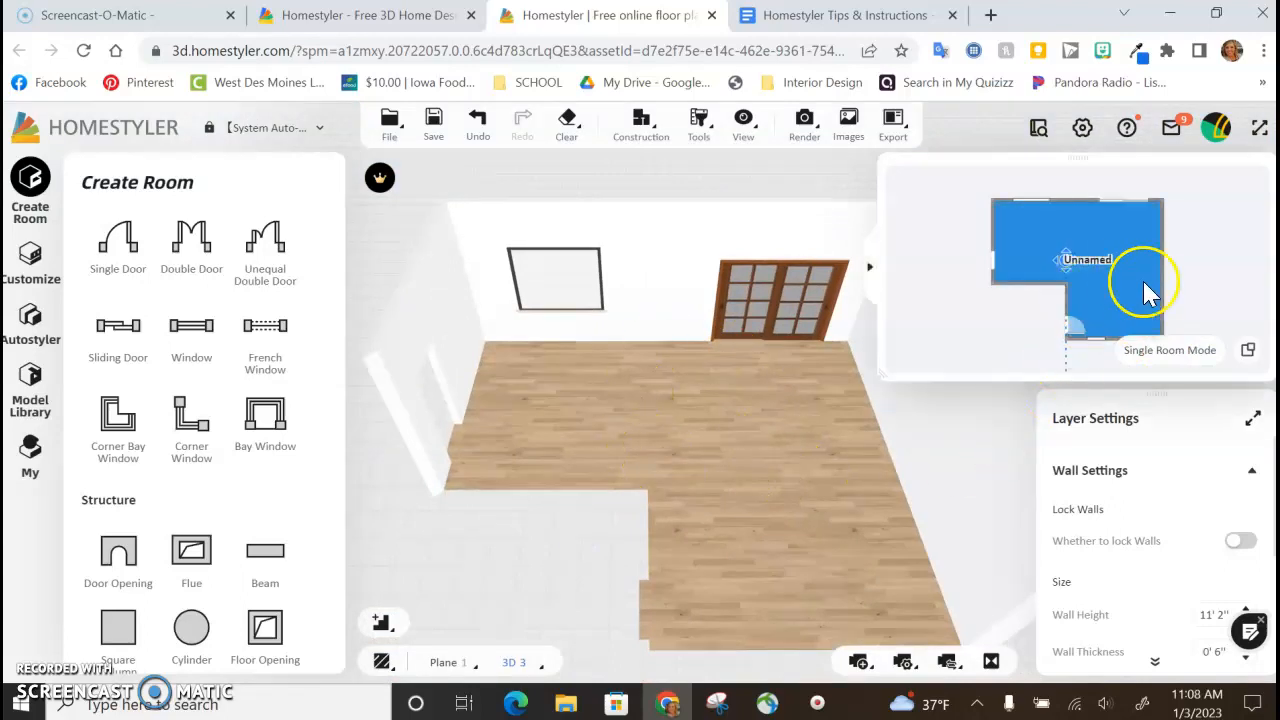
- Swap the floor plan back into the main view and look over the room in the 3D preview
click(1249, 358)
drag(500, 508, 469, 522)
click(1015, 290)
drag(1038, 295, 1025, 327)
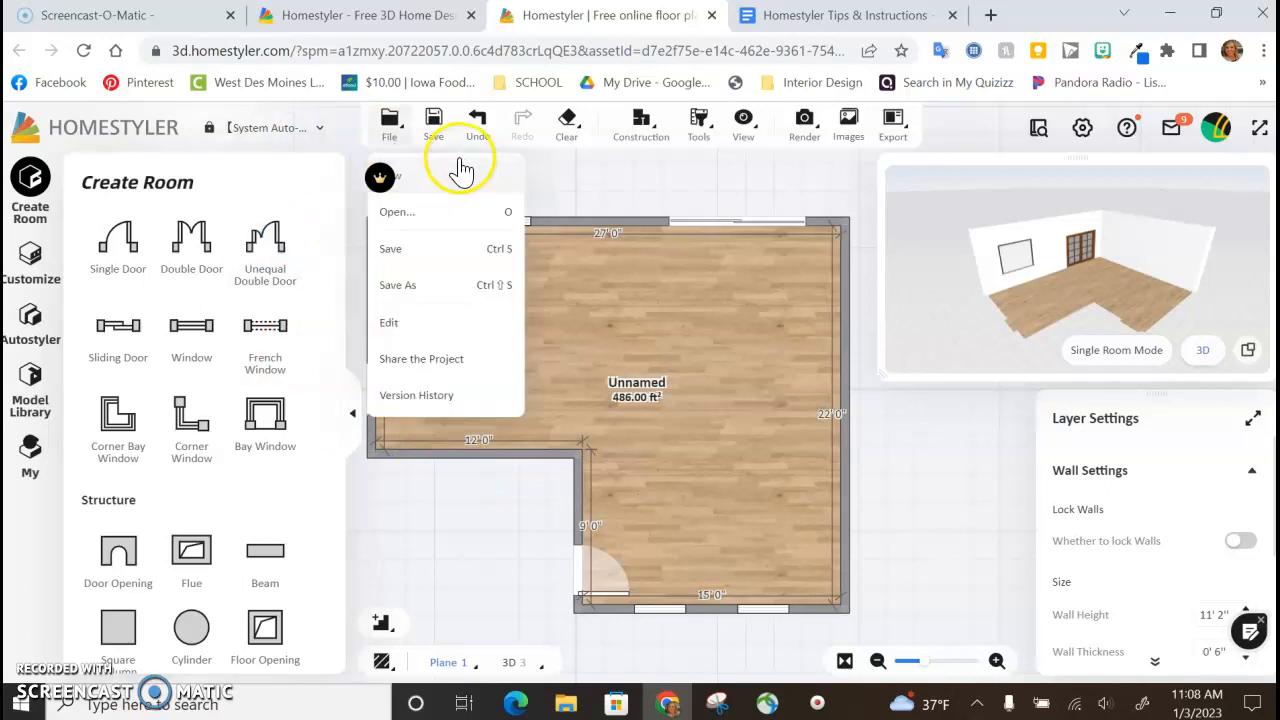
- Replace "Untitled" in the project name with "Living Room Dining Room" and set the project's visibility to Public
click(300, 127)
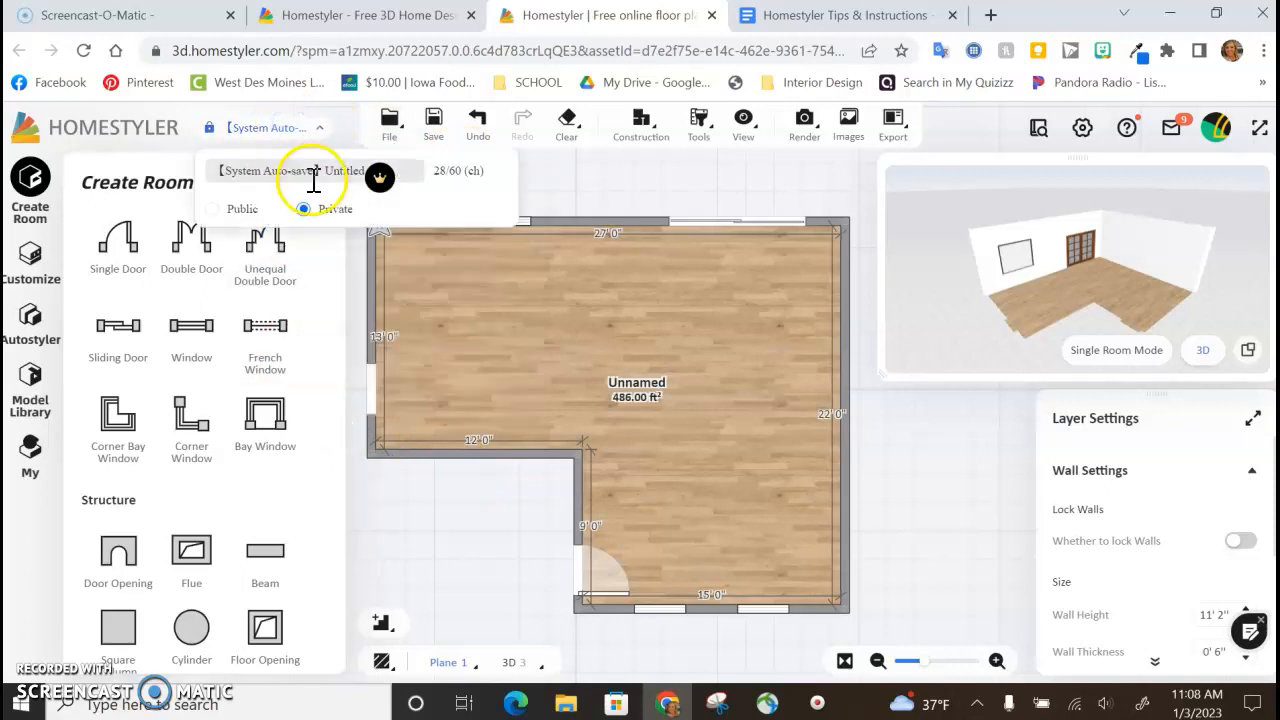
double_click(330, 174)
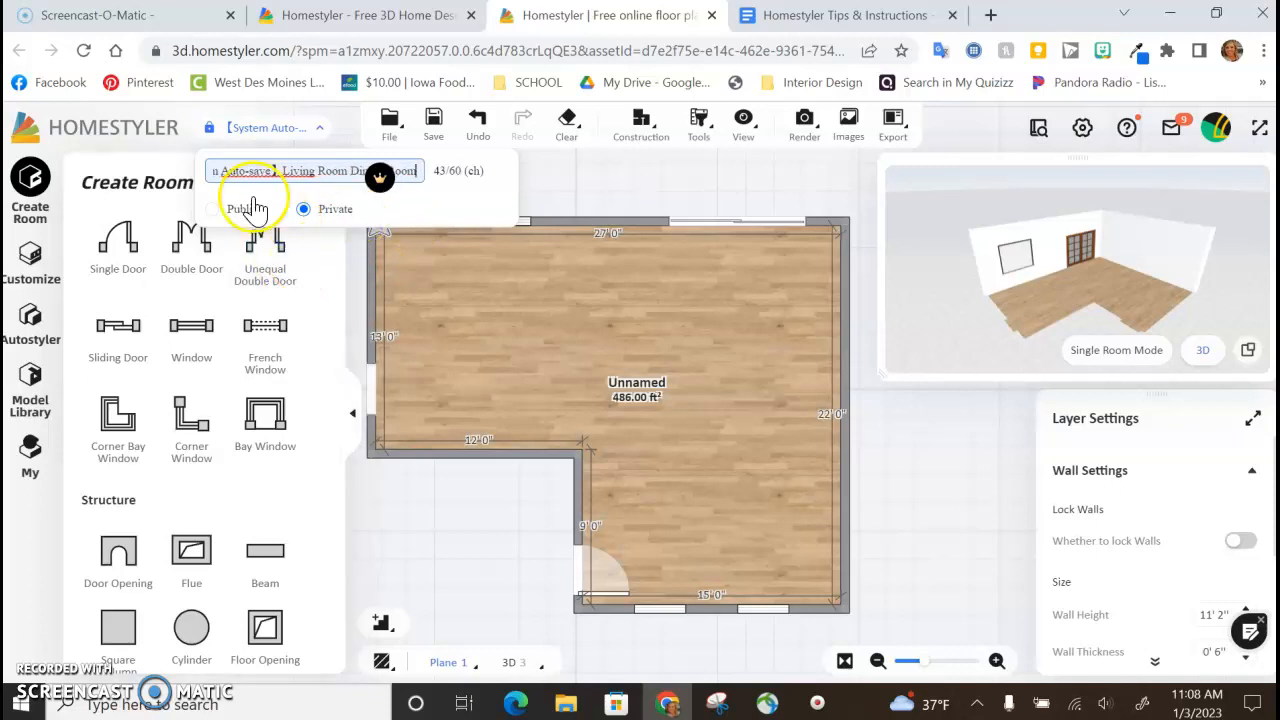
click(212, 210)
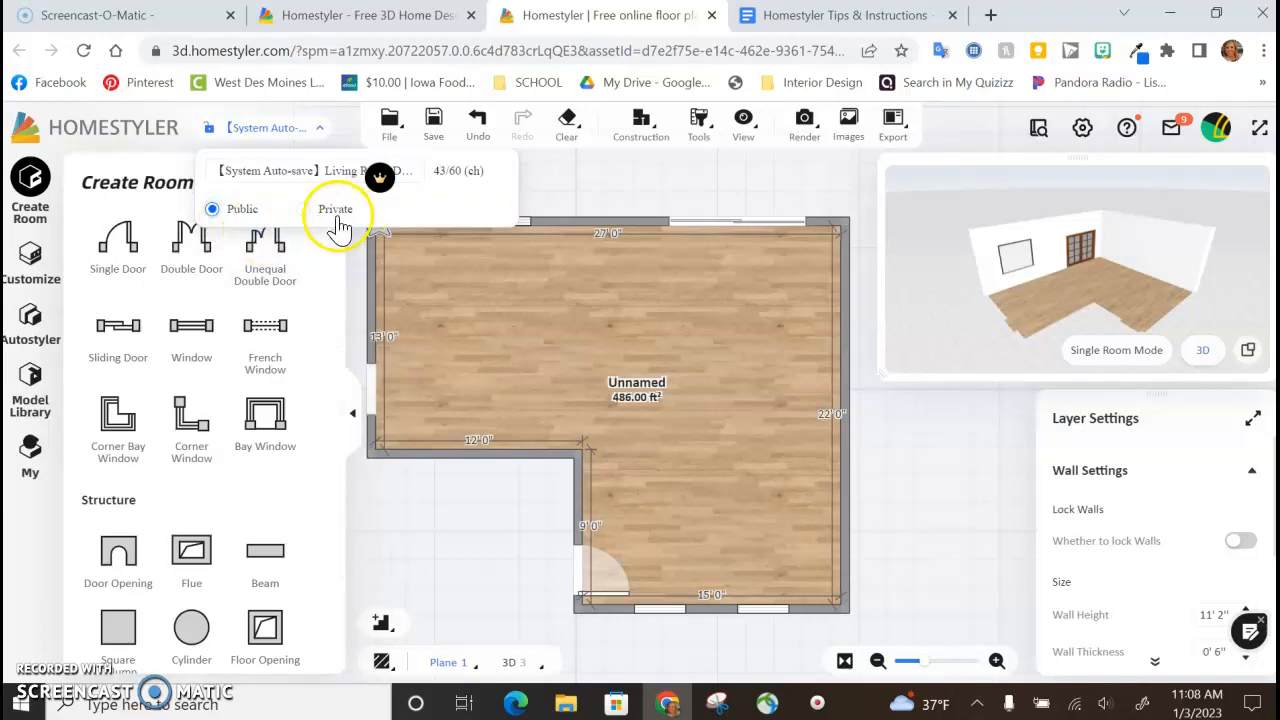
click(308, 226)
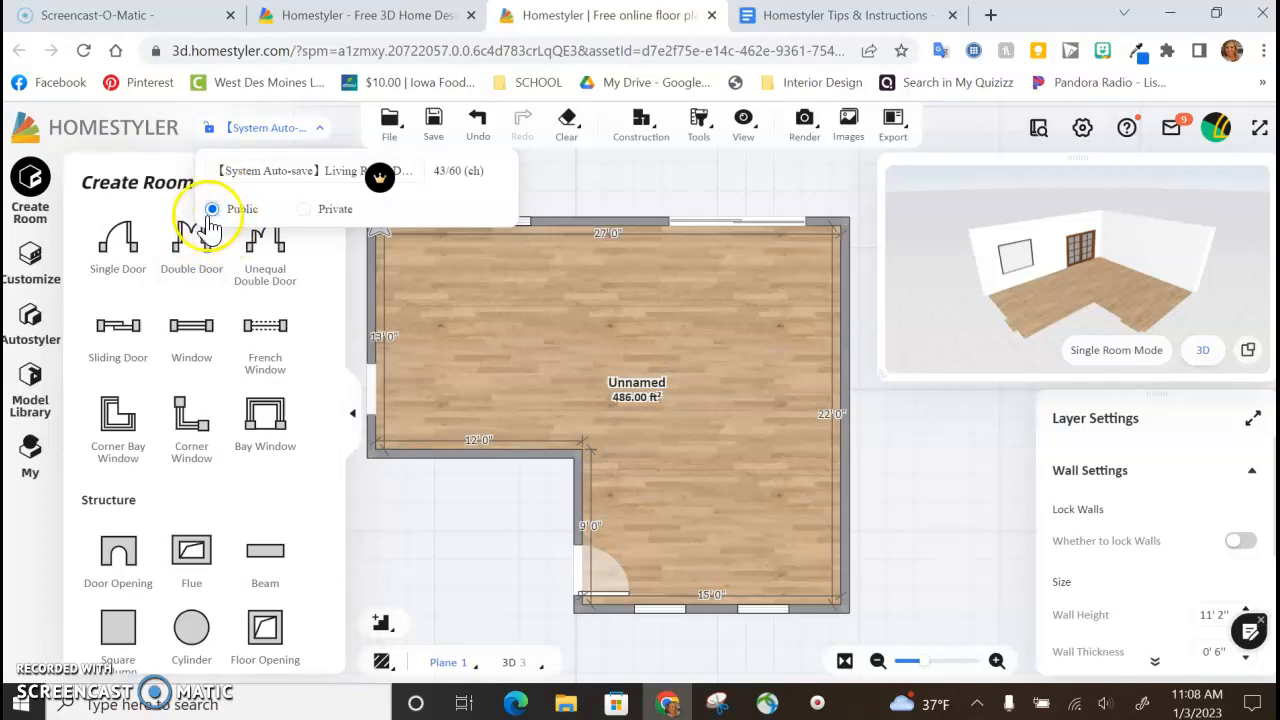
click(500, 543)
drag(511, 537, 517, 563)
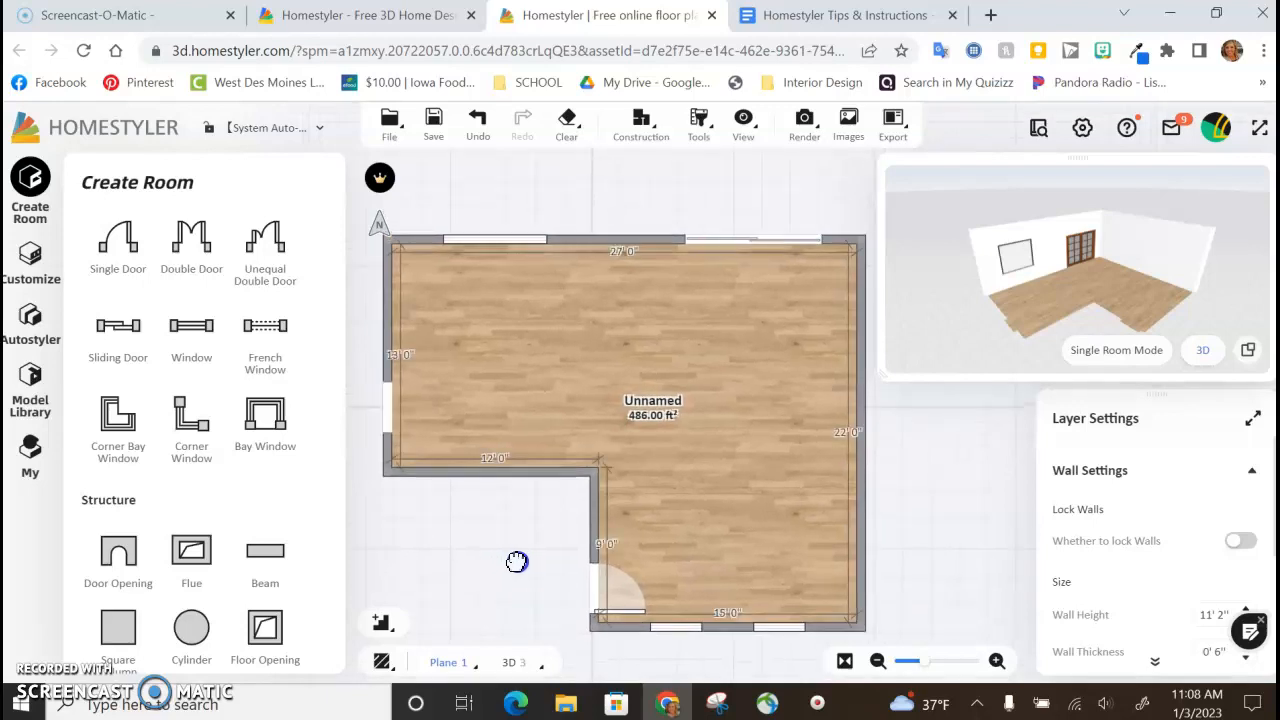